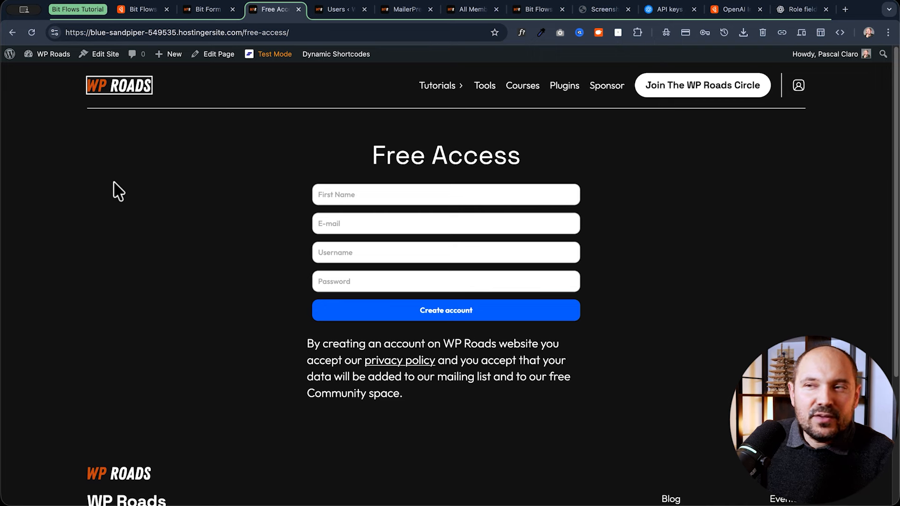
Review the registered users, the empty MailerPress contacts, and the community's members and spaces.
click(544, 190)
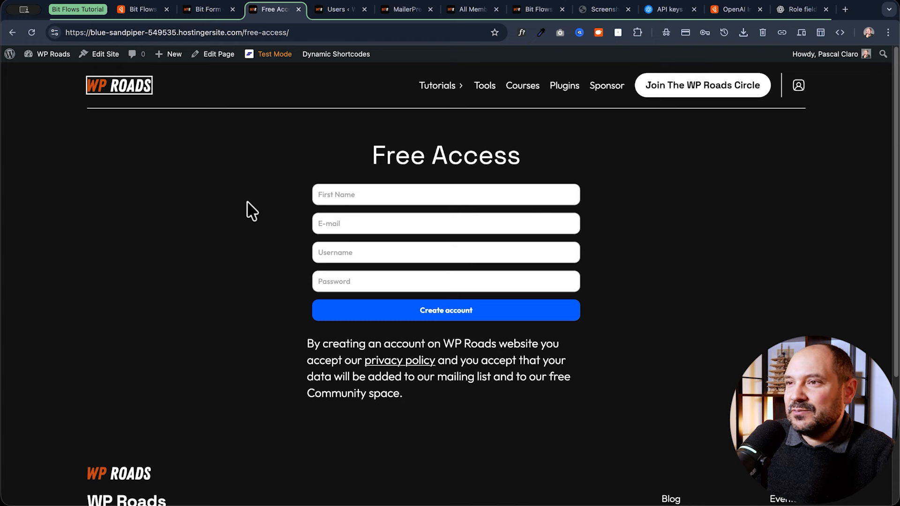
click(342, 12)
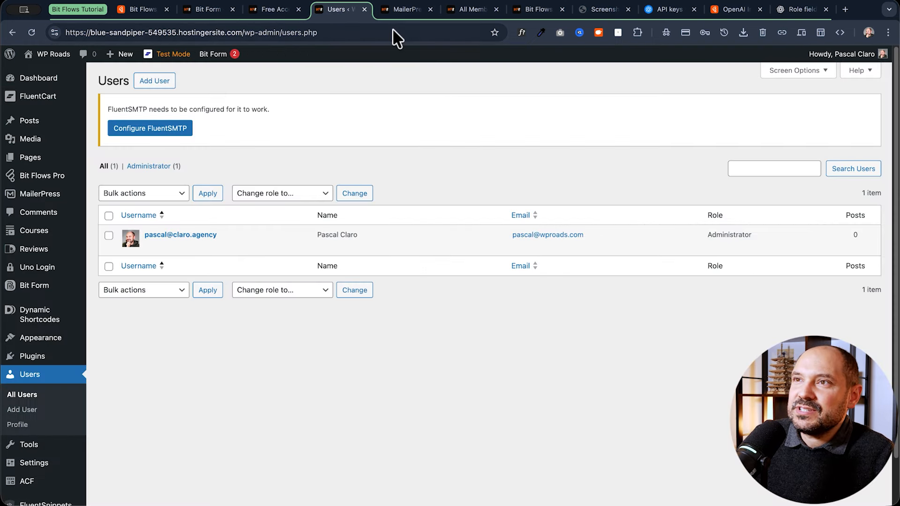
click(402, 11)
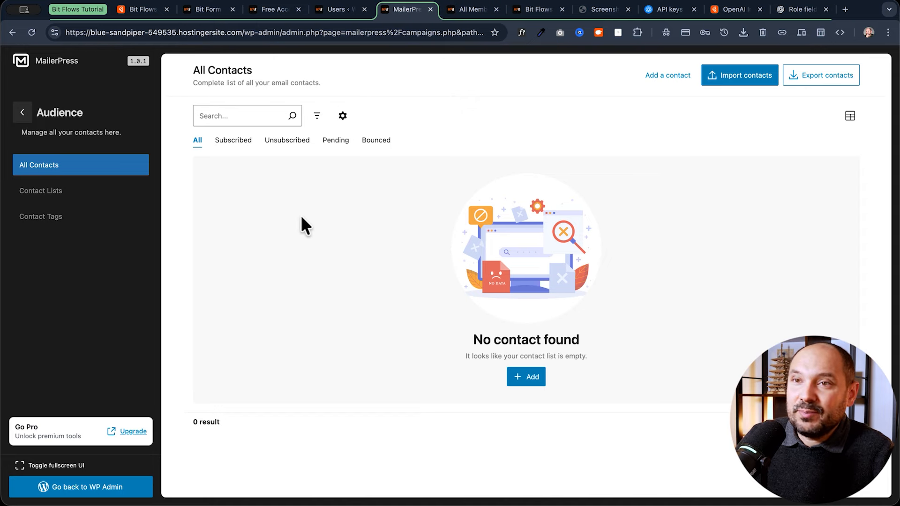
key(ctrl+Tab)
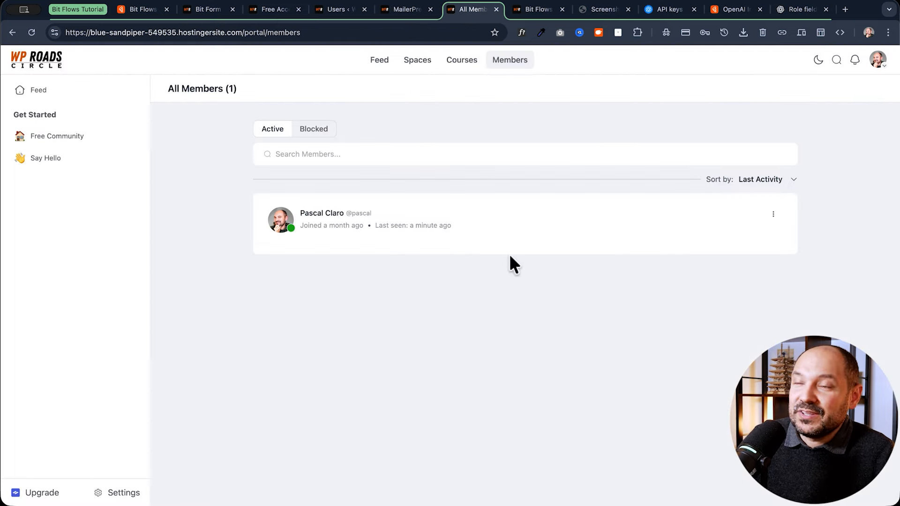
click(417, 66)
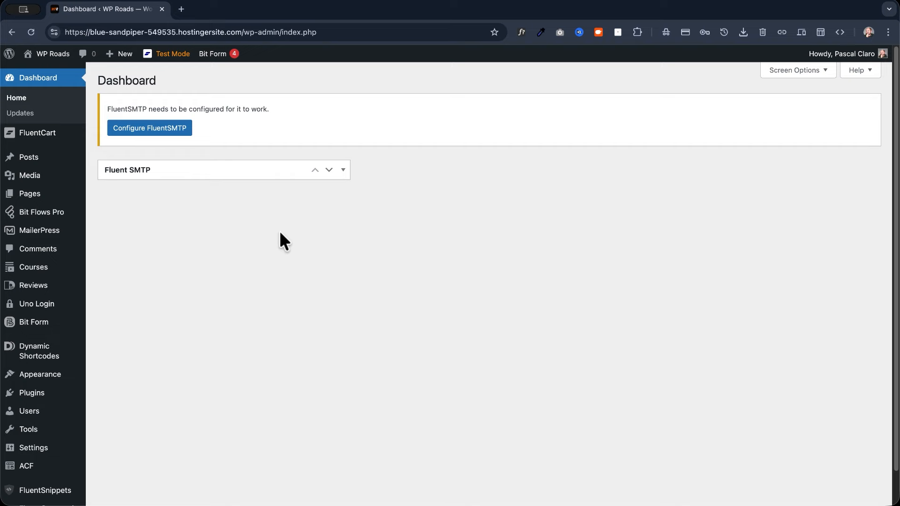
Create a new blank Bit Flows flow titled 'Subscribers Automation'.
mouse_move(55, 220)
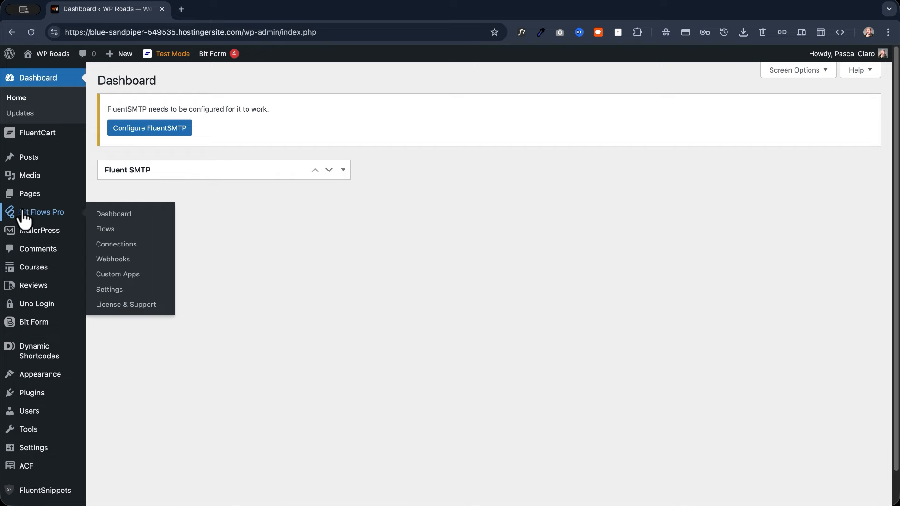
click(131, 217)
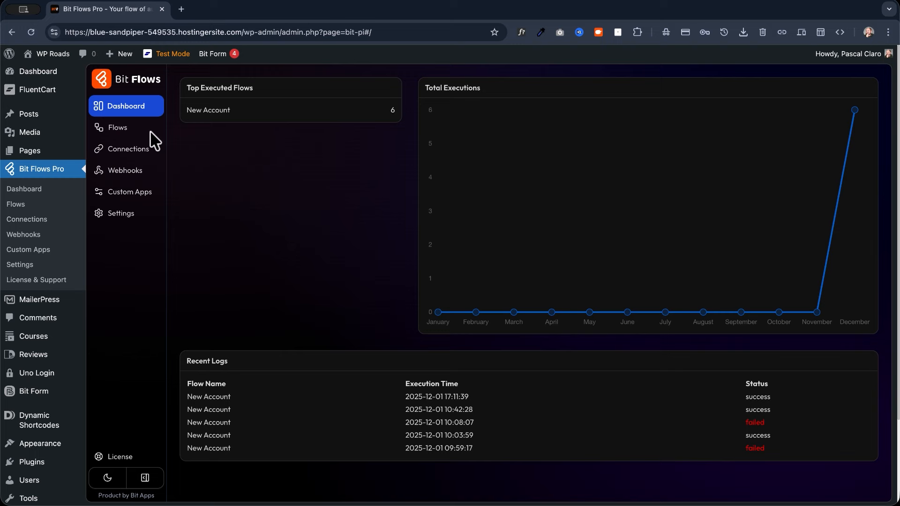
click(119, 136)
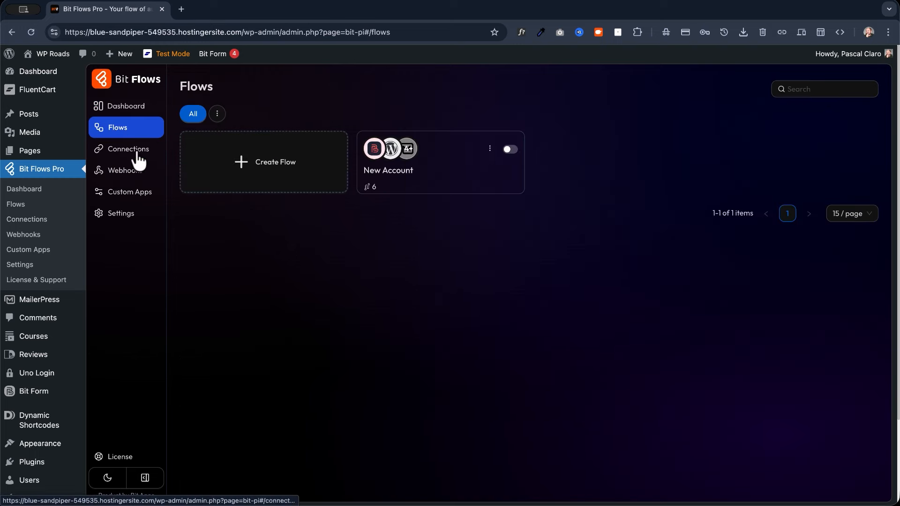
click(267, 172)
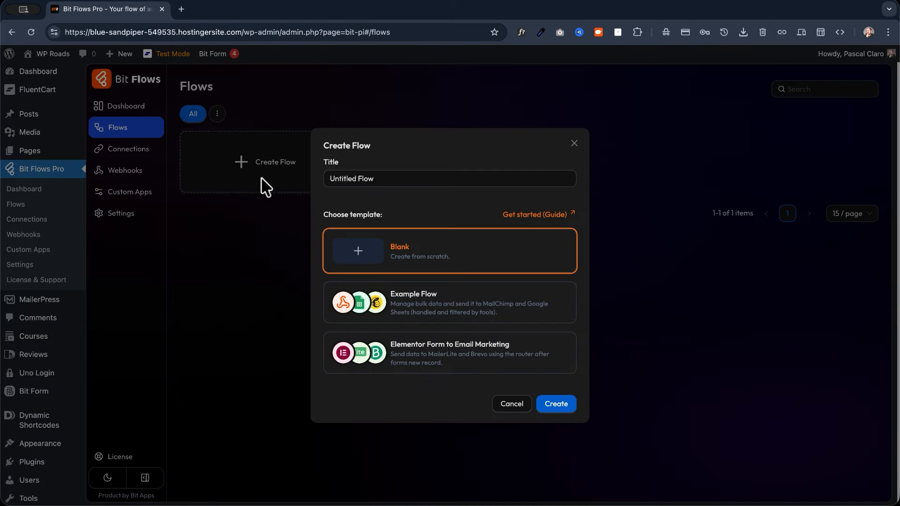
drag(379, 178, 309, 179)
text(Subscribers Automation tutorial)
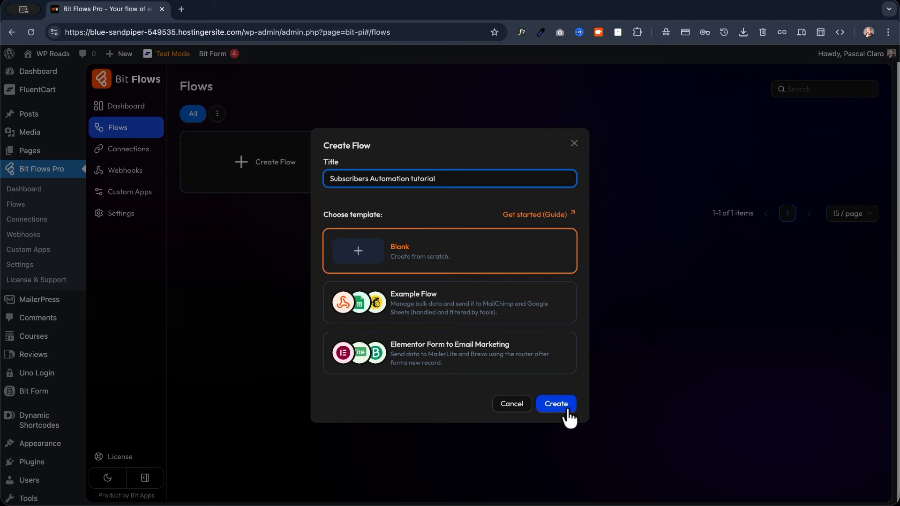
click(557, 405)
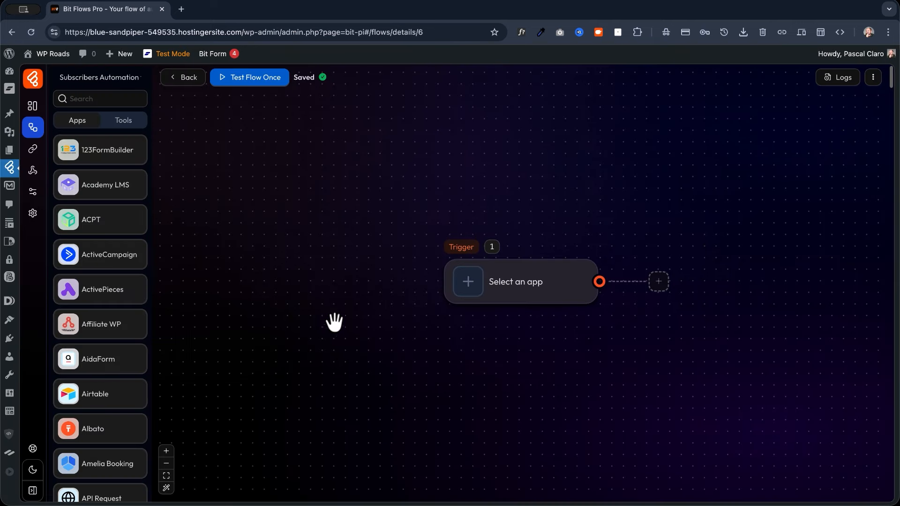
Extend the flow title to 'Subscribers Automation Tutorial' and start choosing the trigger app.
click(131, 81)
text(Tutorial)
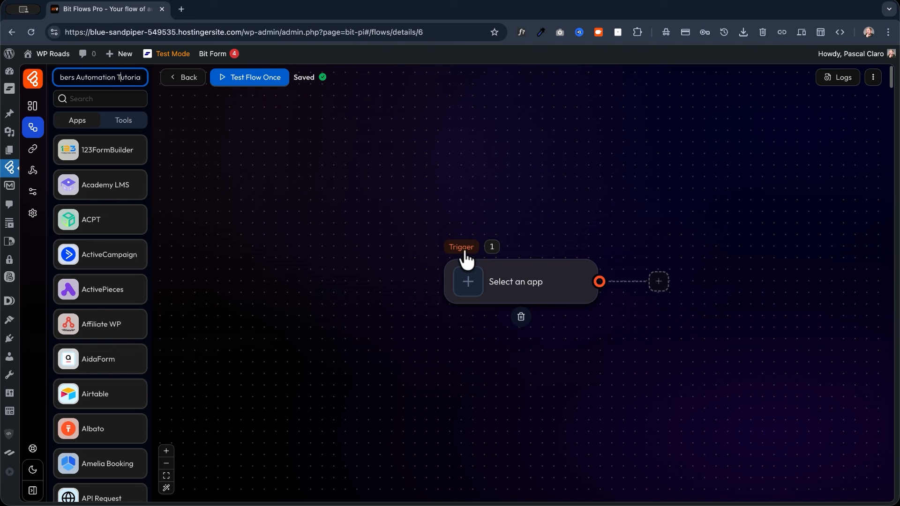
mouse_move(467, 281)
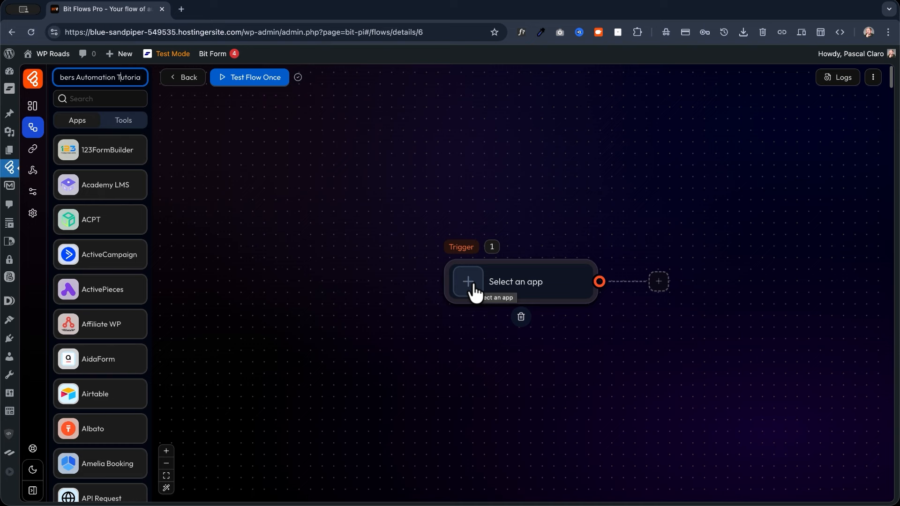
click(469, 283)
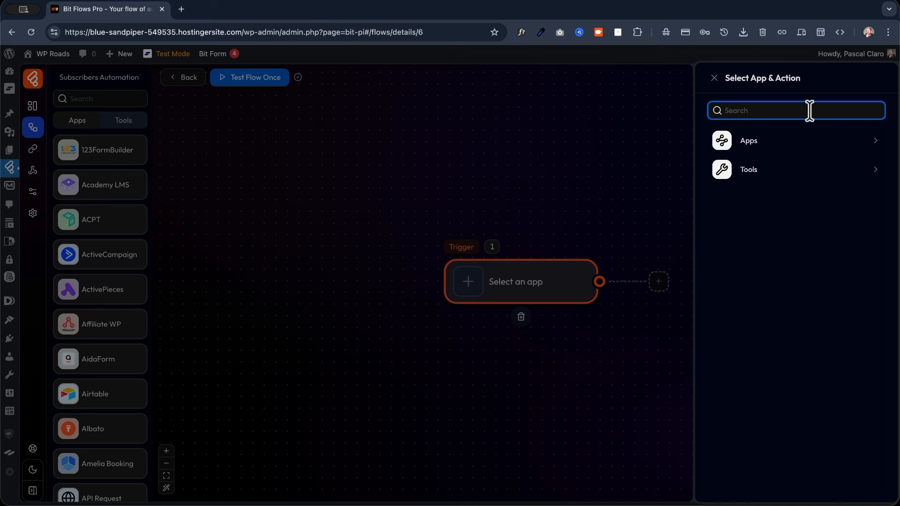
Search for 'bit form' and make Bit Form's Submit Success event the trigger.
text(form)
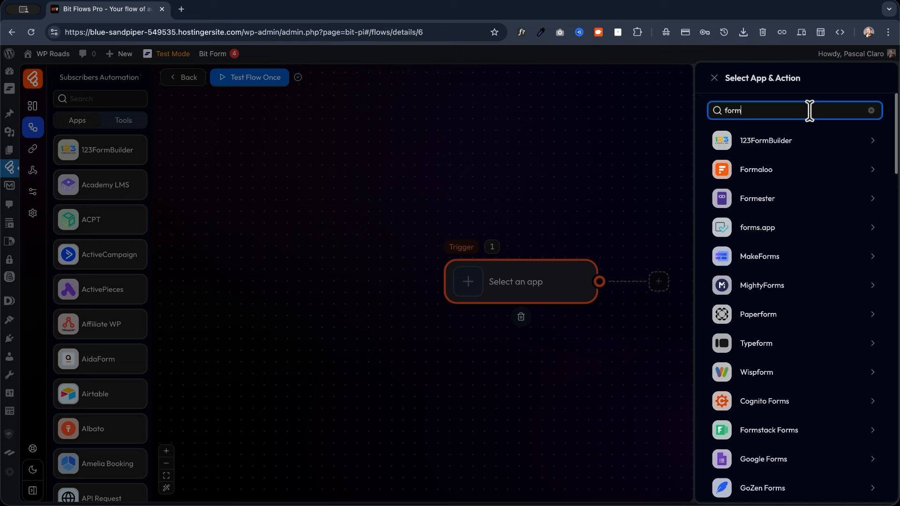
scroll(792, 196, down, 15)
scroll(791, 195, up, 8)
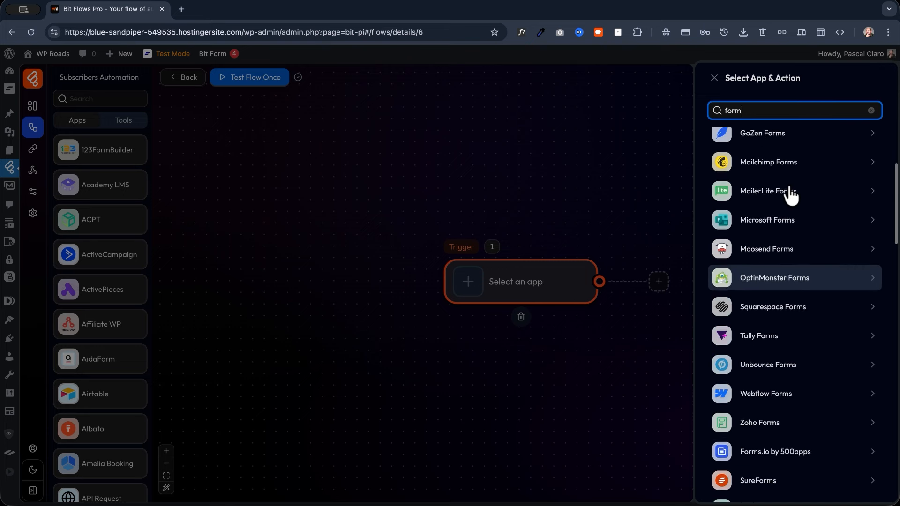
scroll(792, 195, up, 5)
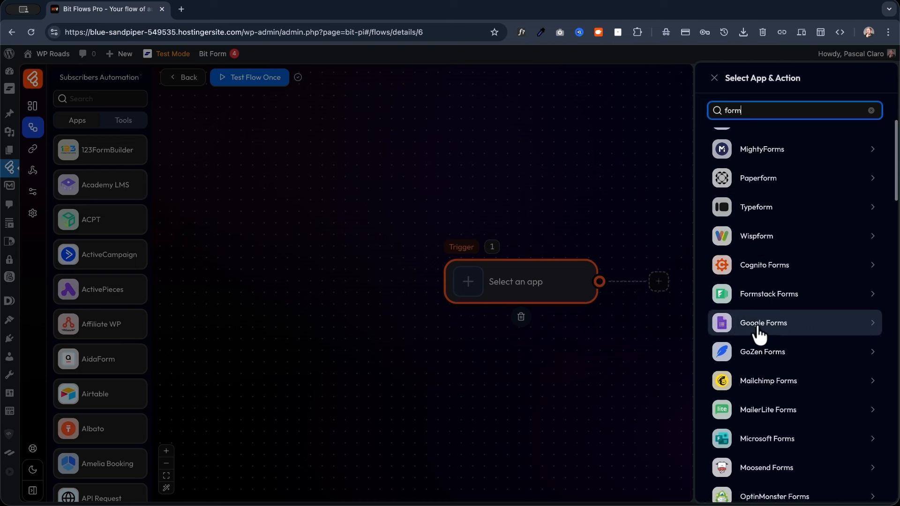
scroll(810, 335, up, 2)
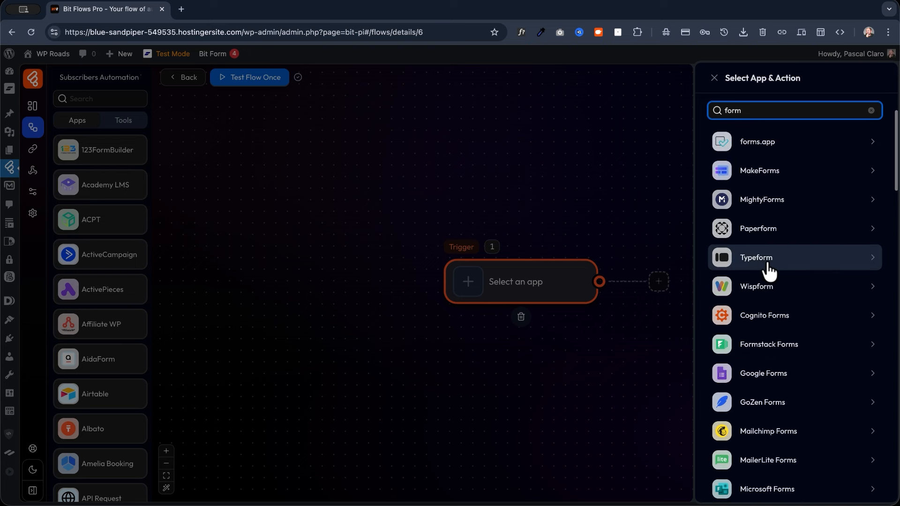
scroll(770, 275, down, 5)
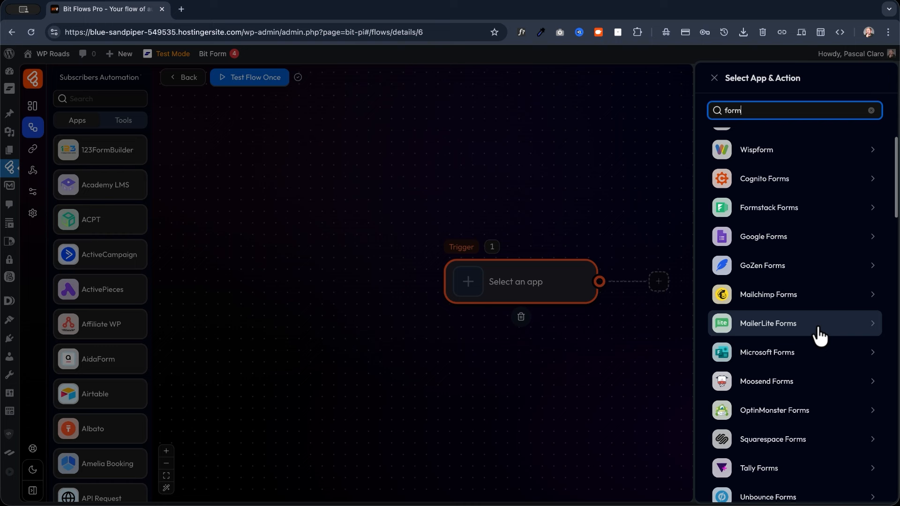
double_click(756, 115)
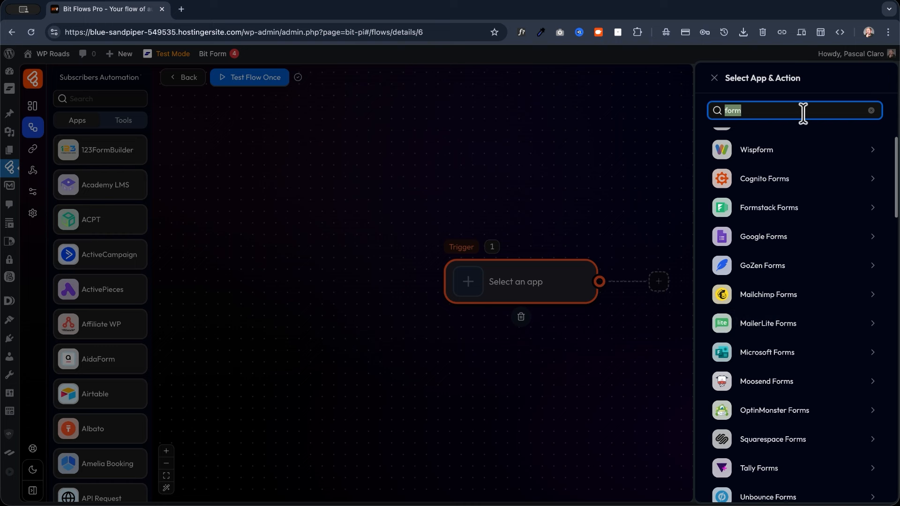
text(bit)
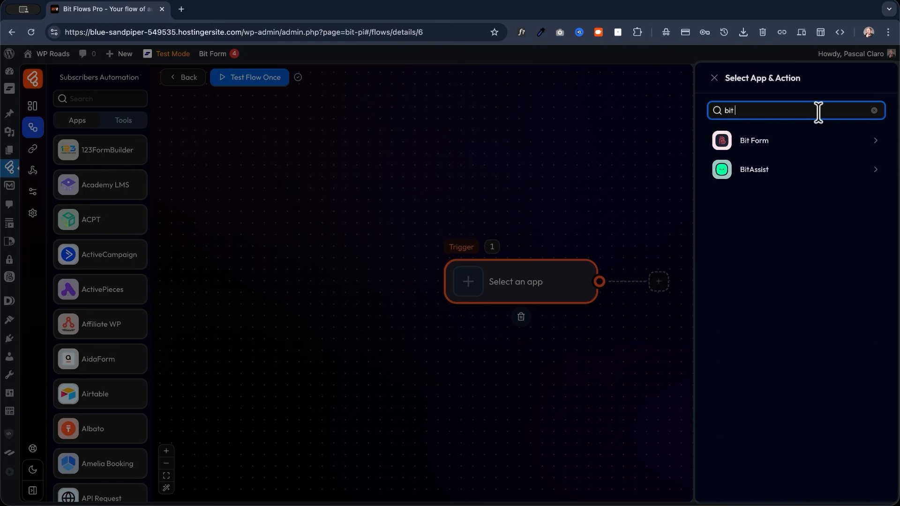
text( form)
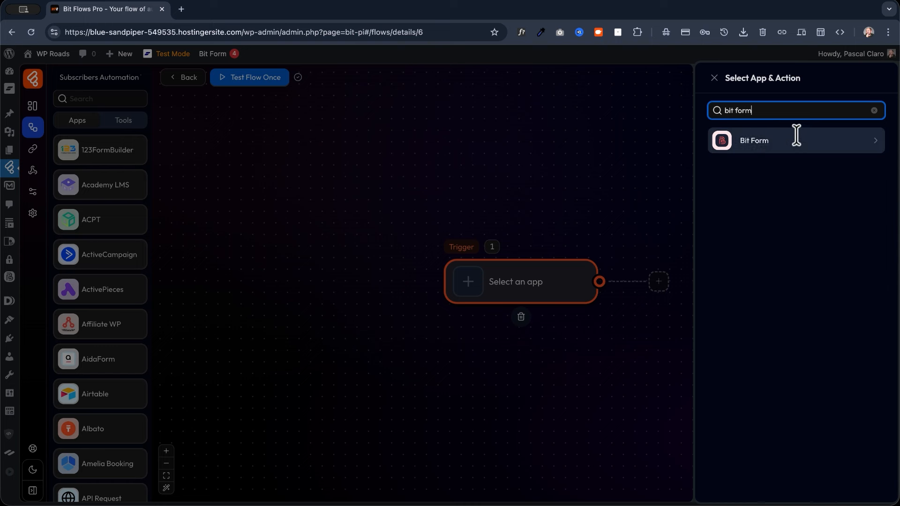
click(731, 149)
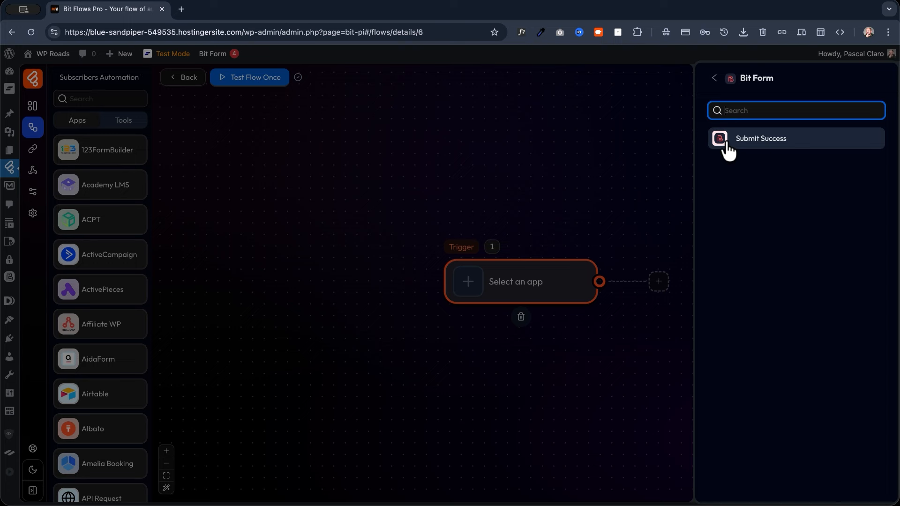
click(730, 149)
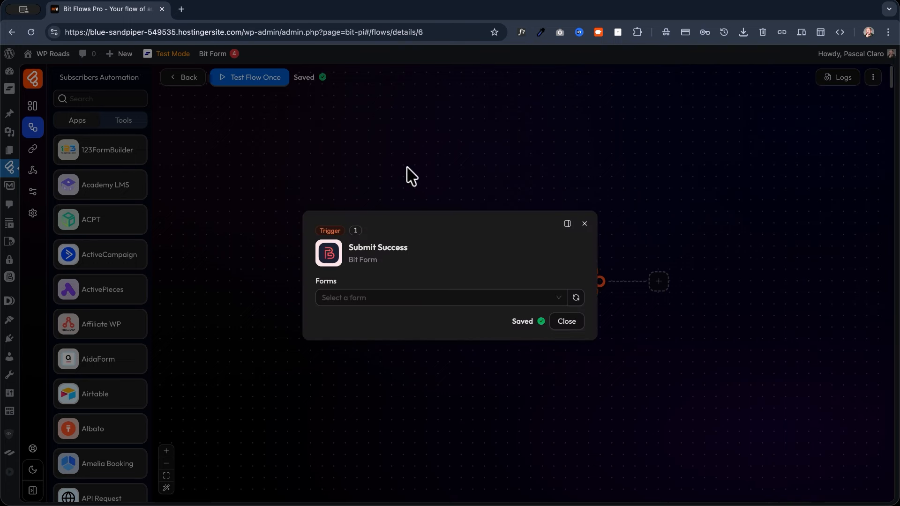
Choose the Create Free Account form for the trigger and view its form builder.
click(387, 296)
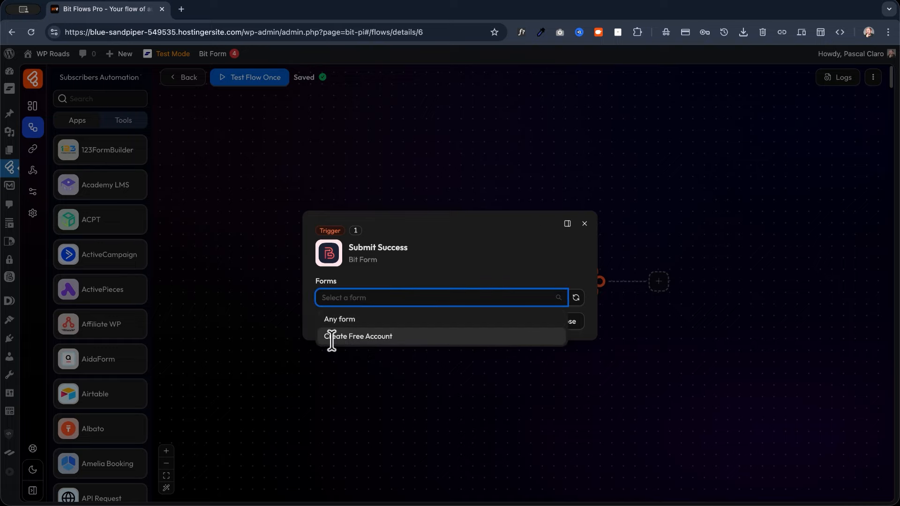
click(370, 337)
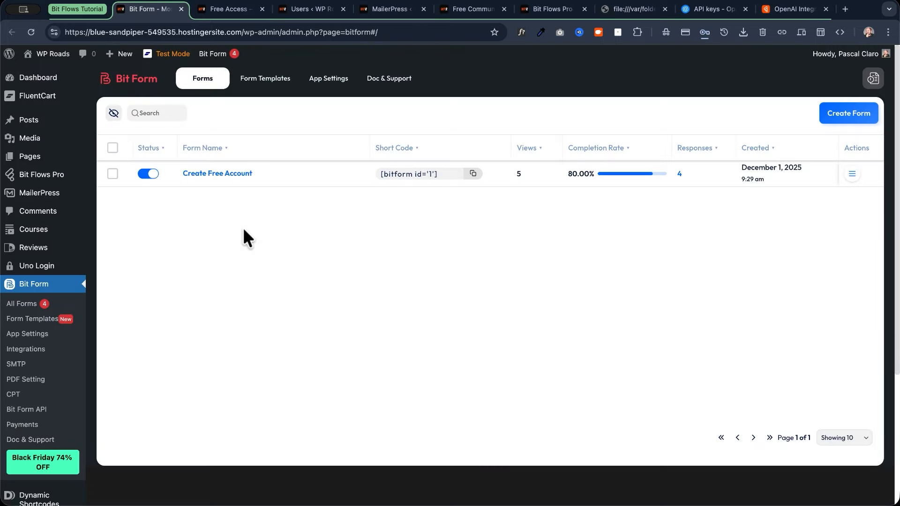
click(220, 174)
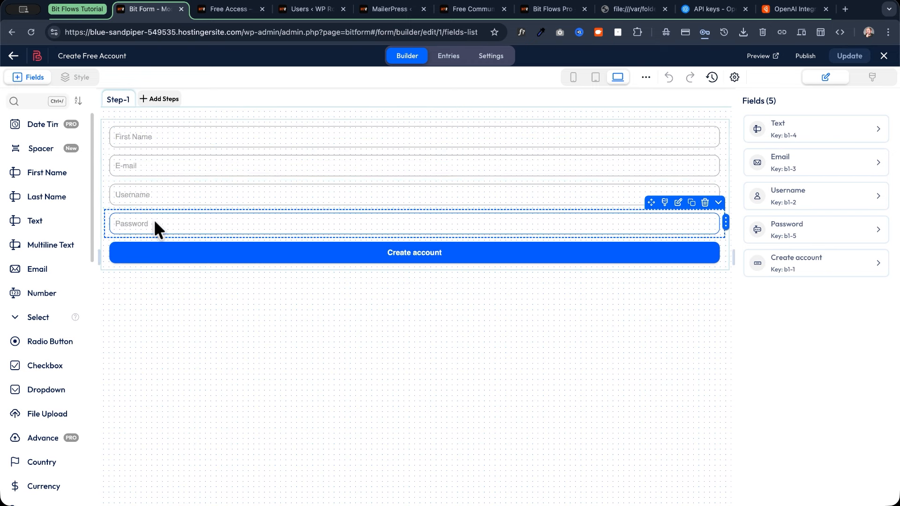
Check the live Free Access sign-up page, then set the trigger listening for a test submission.
click(233, 7)
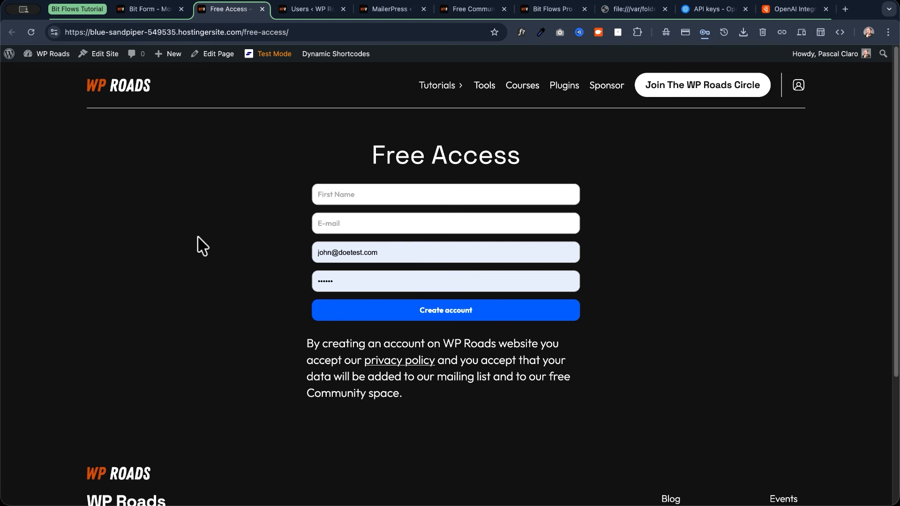
click(222, 241)
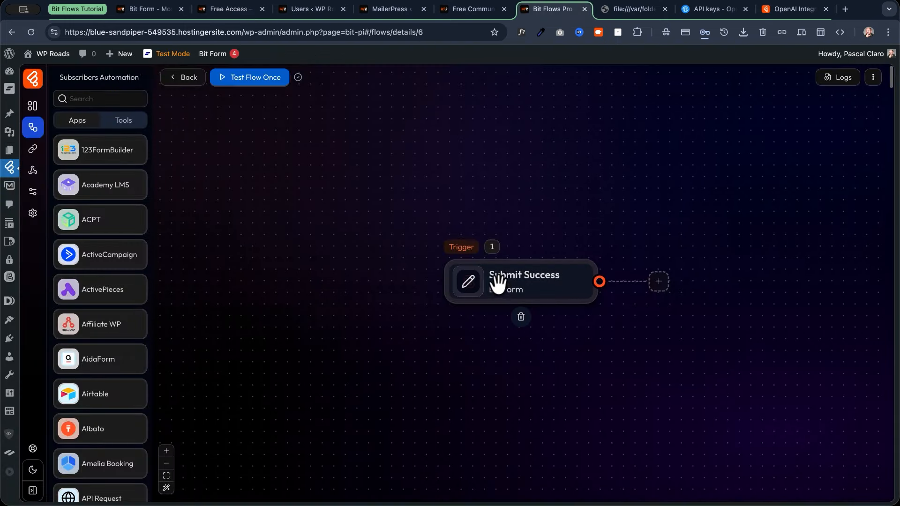
click(469, 284)
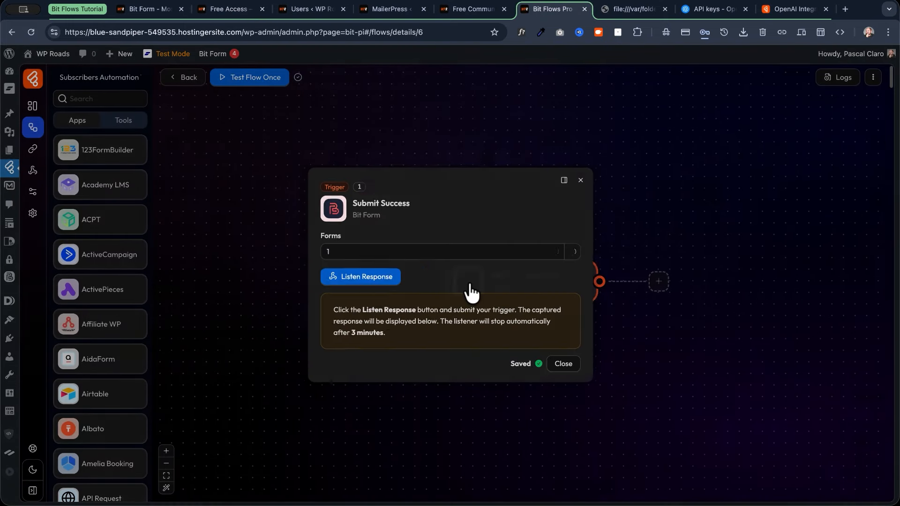
click(356, 282)
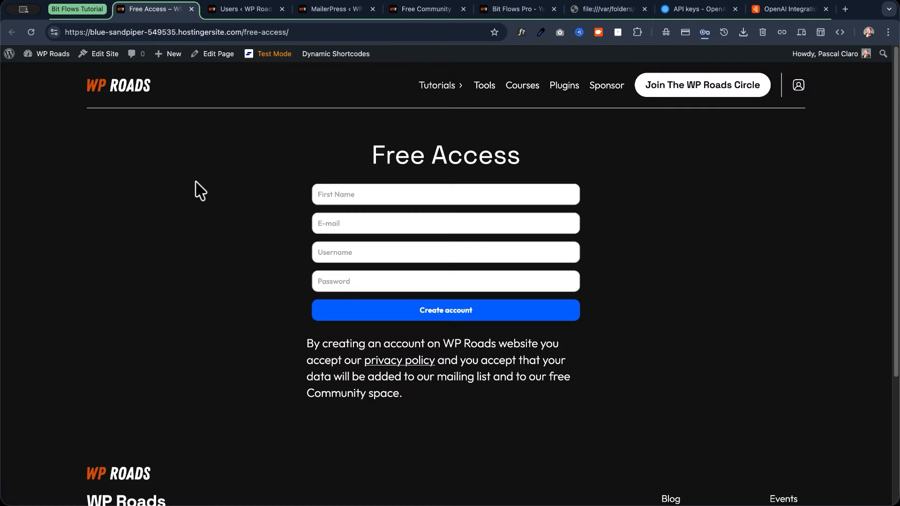
Submit a test sign-up on the Free Access form and confirm the trigger captured its form_data fields.
click(323, 193)
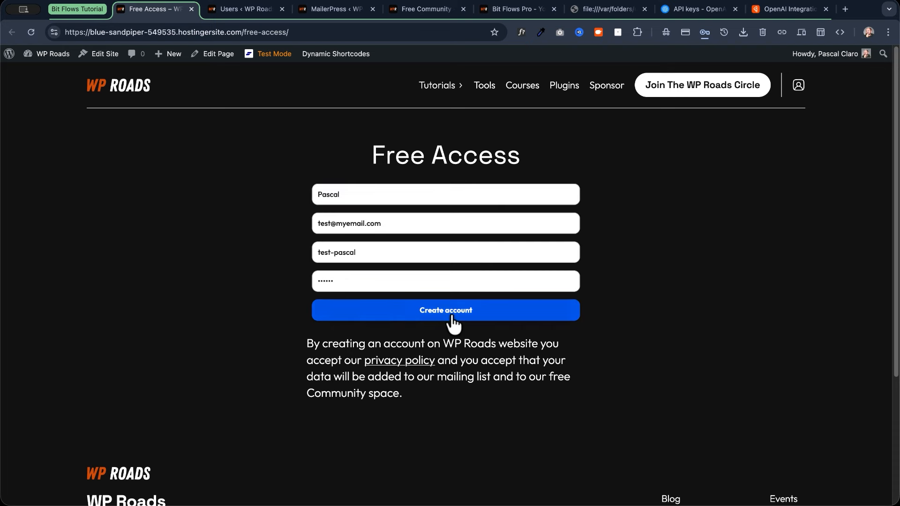
click(450, 313)
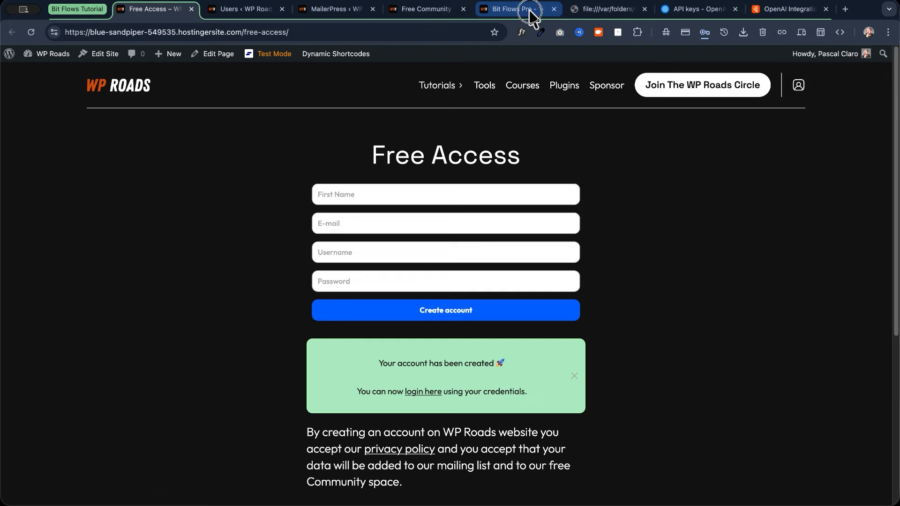
click(513, 11)
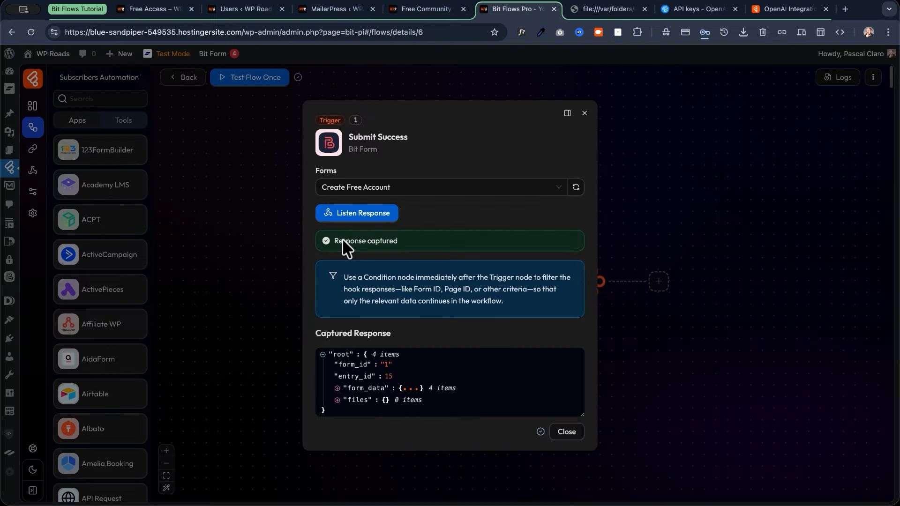
drag(394, 240, 333, 243)
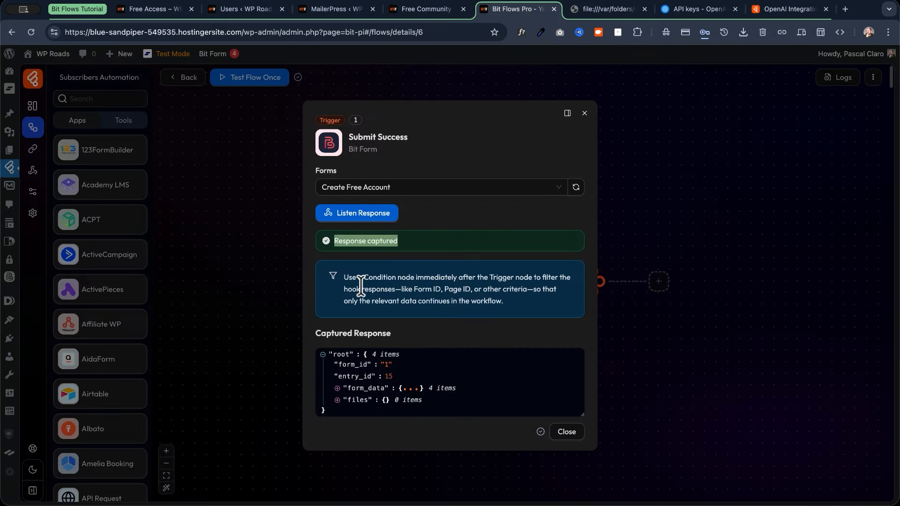
click(337, 389)
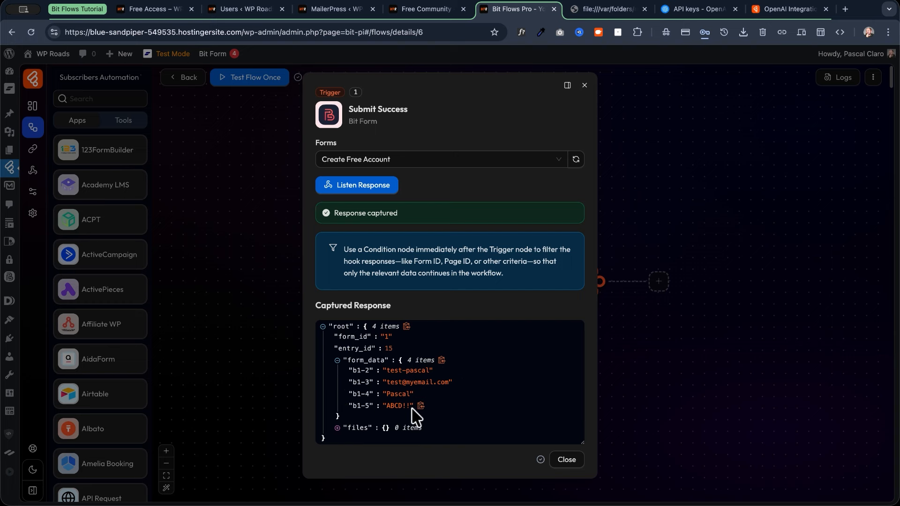
click(567, 460)
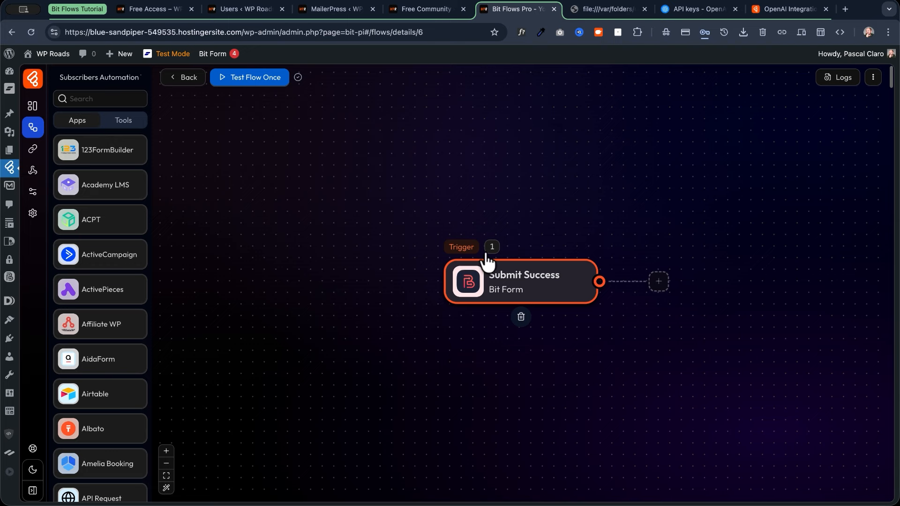
Add a step after the trigger and browse the WordPress app's available actions.
click(659, 283)
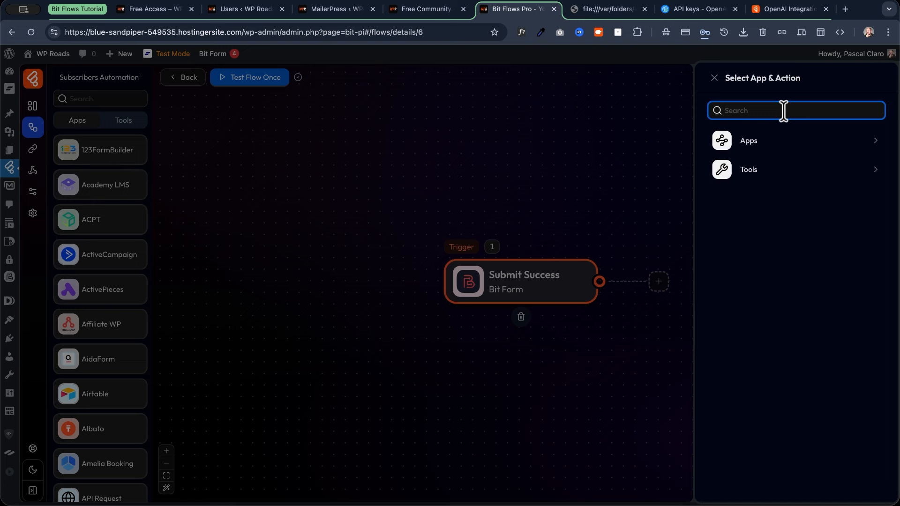
text(word)
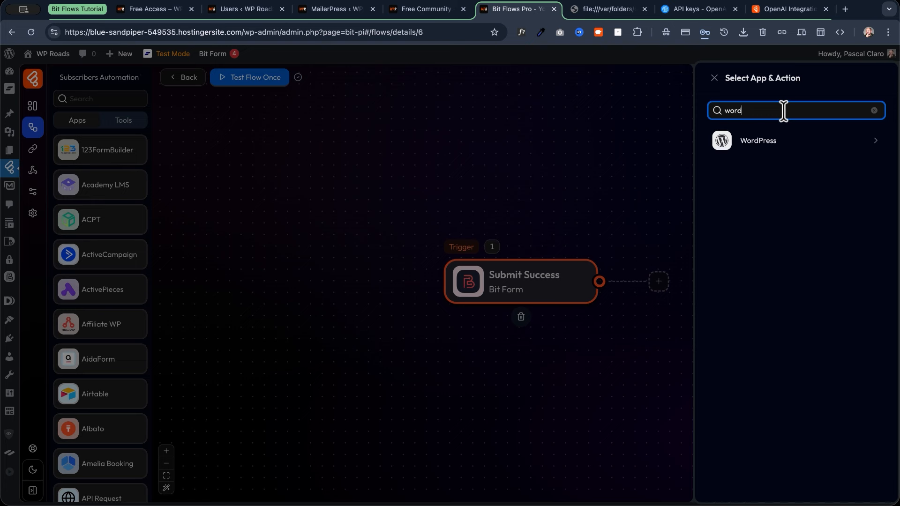
click(781, 143)
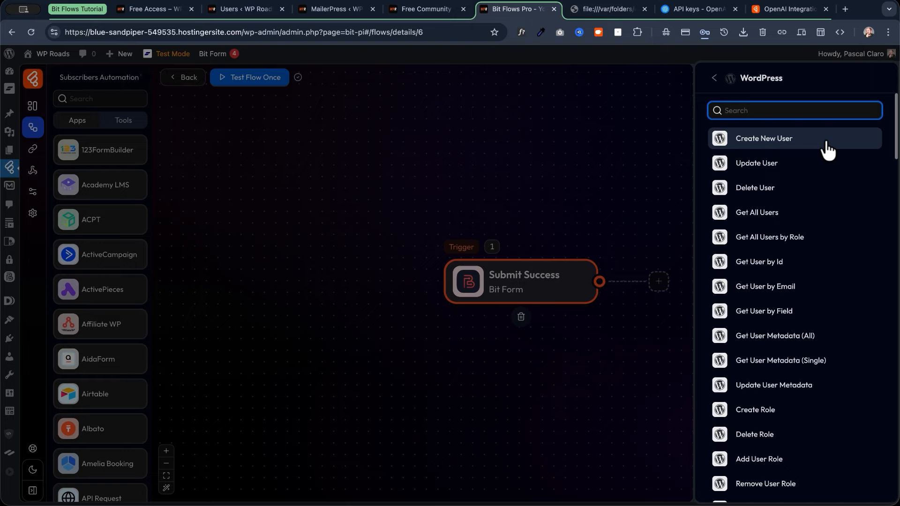
scroll(827, 150, down, 20)
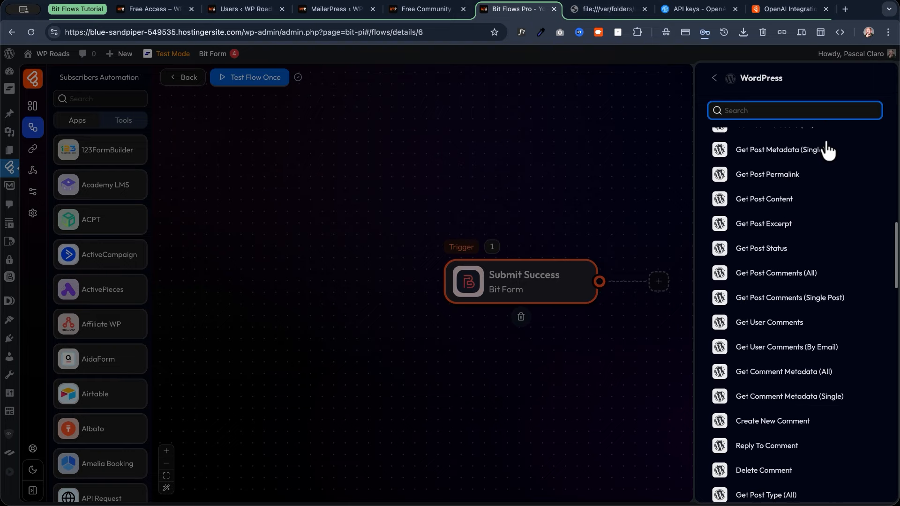
scroll(828, 149, down, 20)
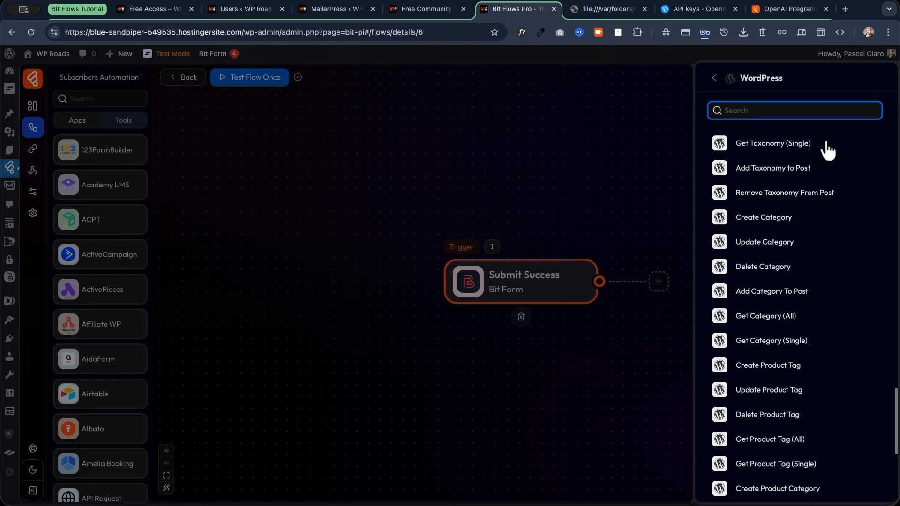
scroll(827, 149, up, 20)
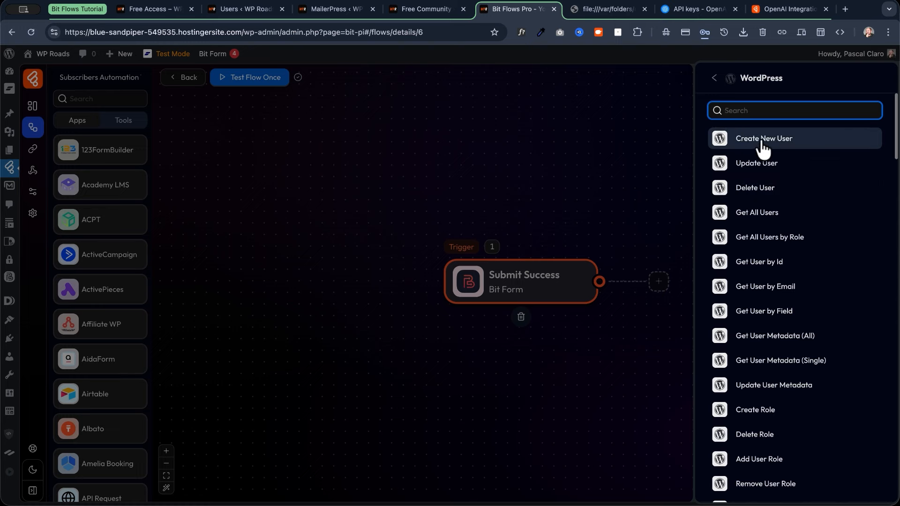
Add a Create New User action with the Subscriber role and email notification left unset.
click(809, 150)
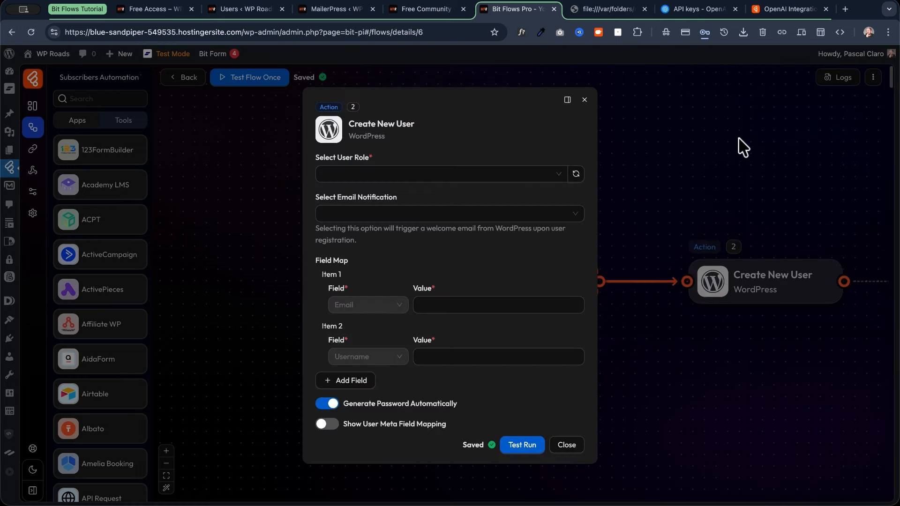
click(348, 179)
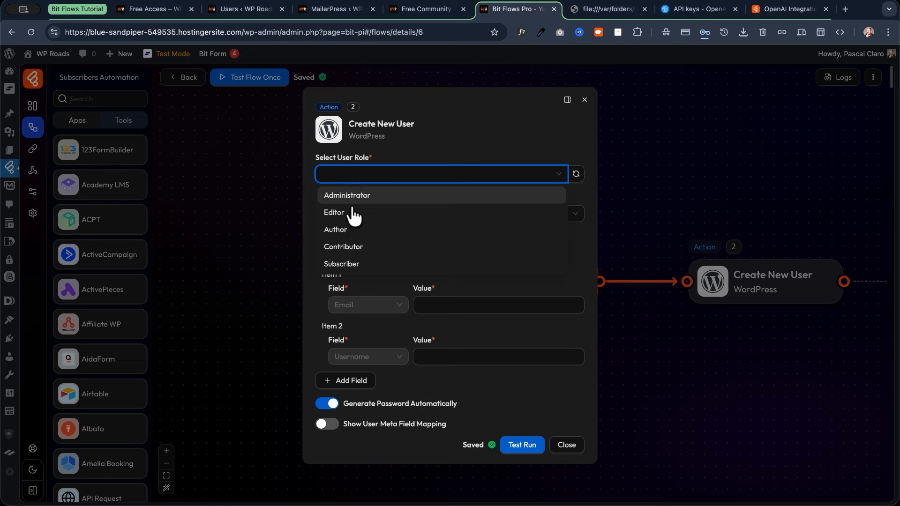
click(351, 265)
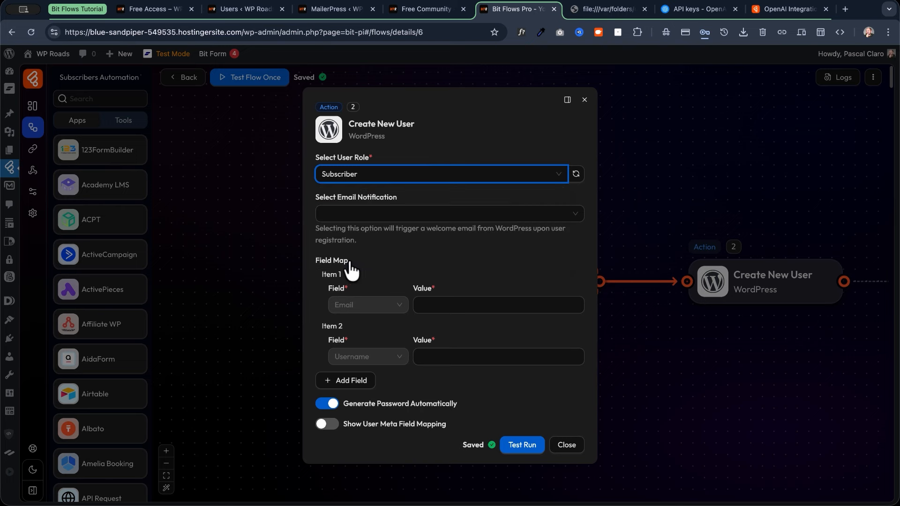
click(355, 216)
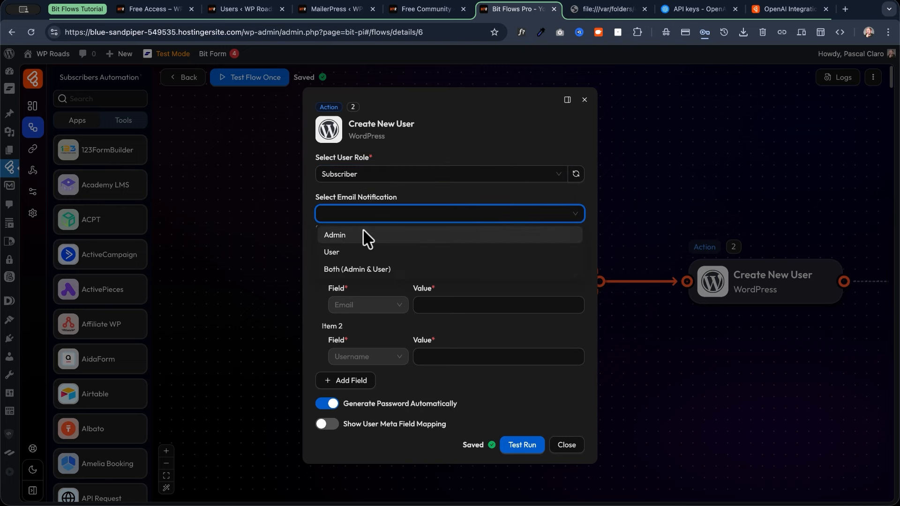
click(376, 216)
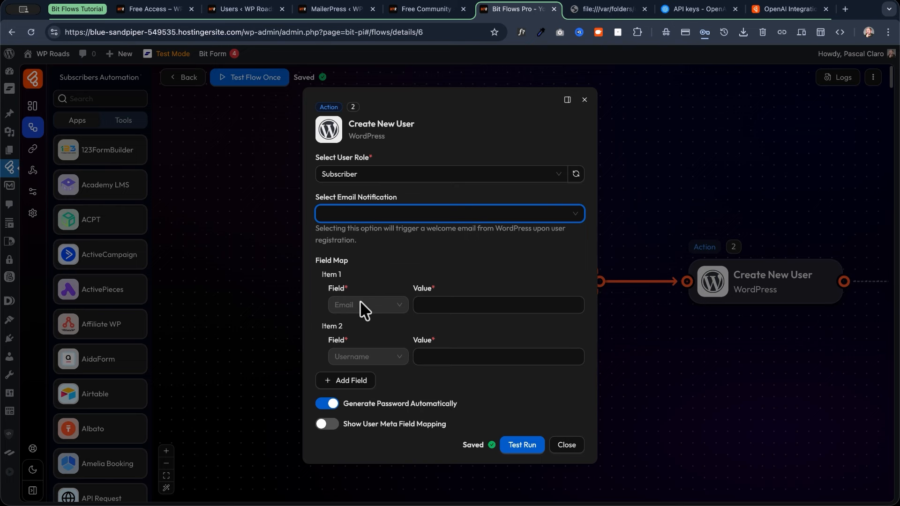
Map Email to b1-3, Username to b1-2, First Name to b1-4, and turn off automatic passwords.
click(463, 305)
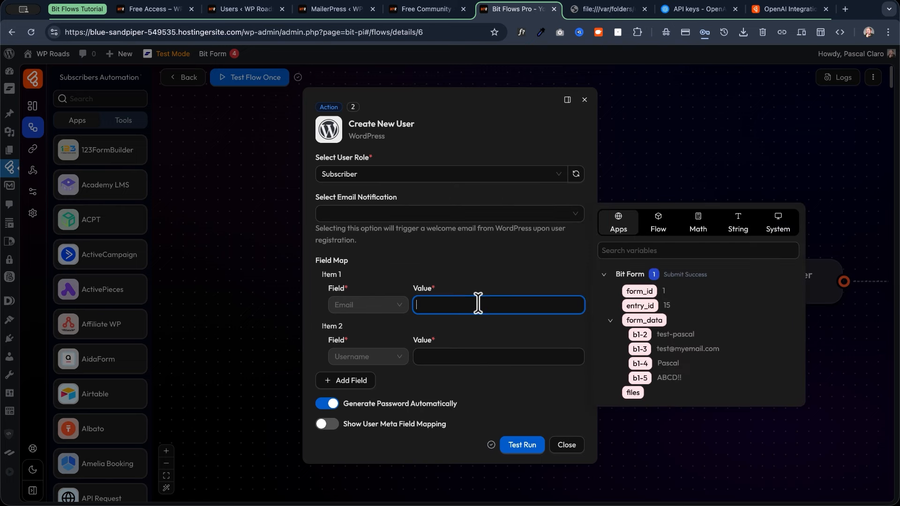
click(641, 350)
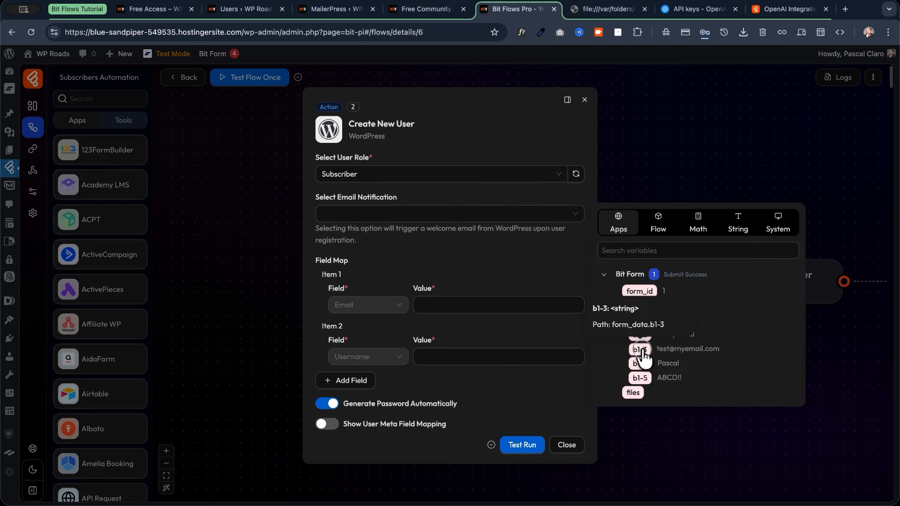
click(429, 359)
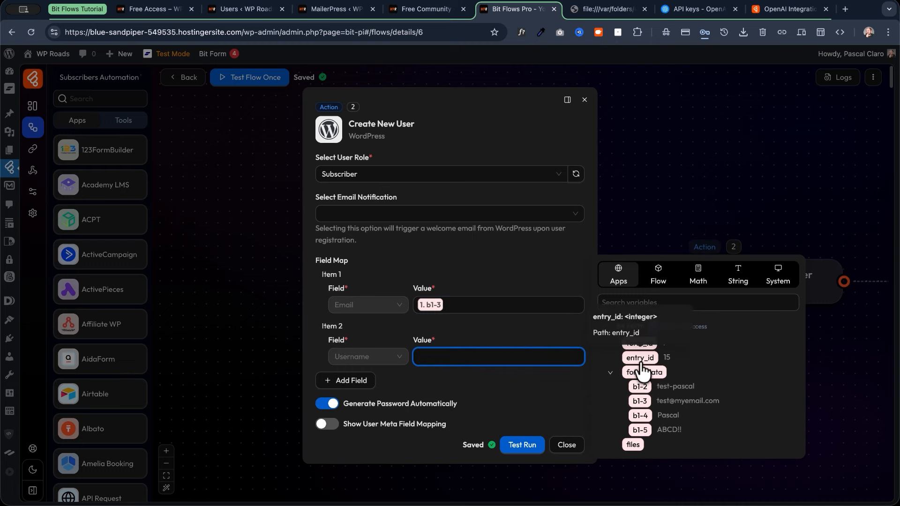
click(640, 387)
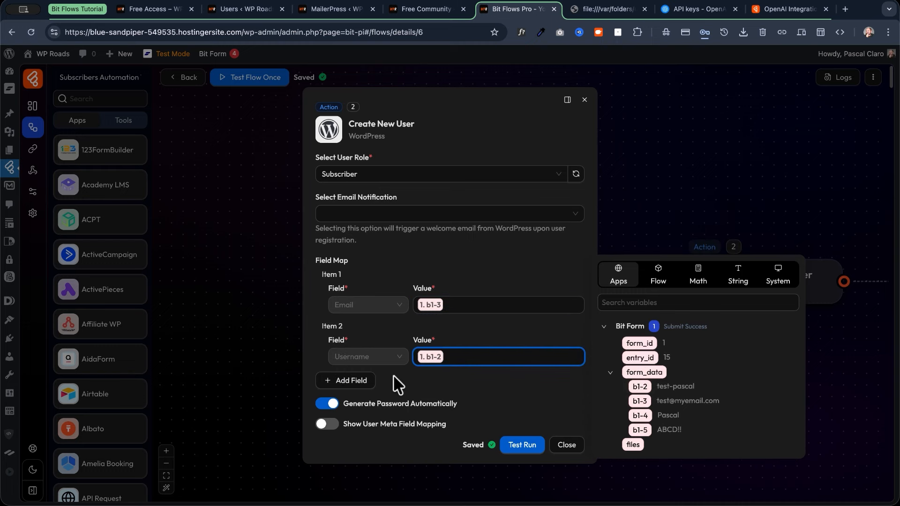
click(351, 386)
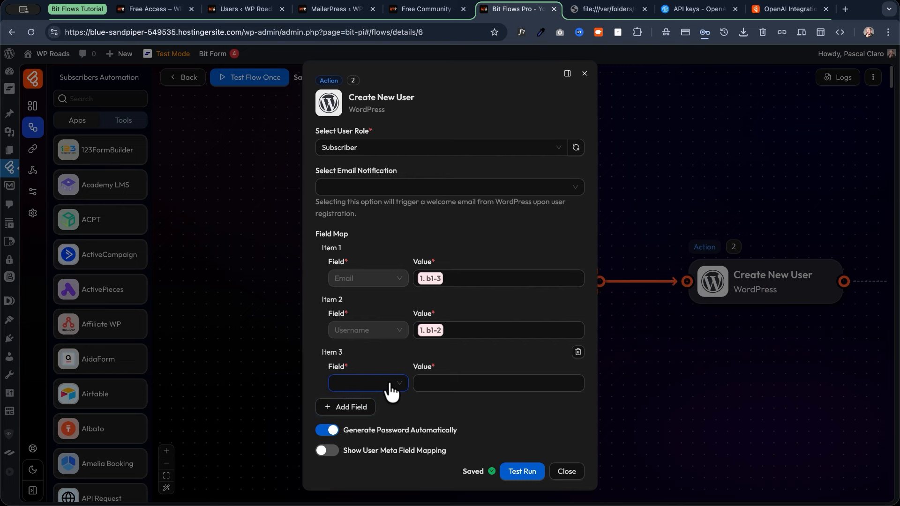
click(389, 383)
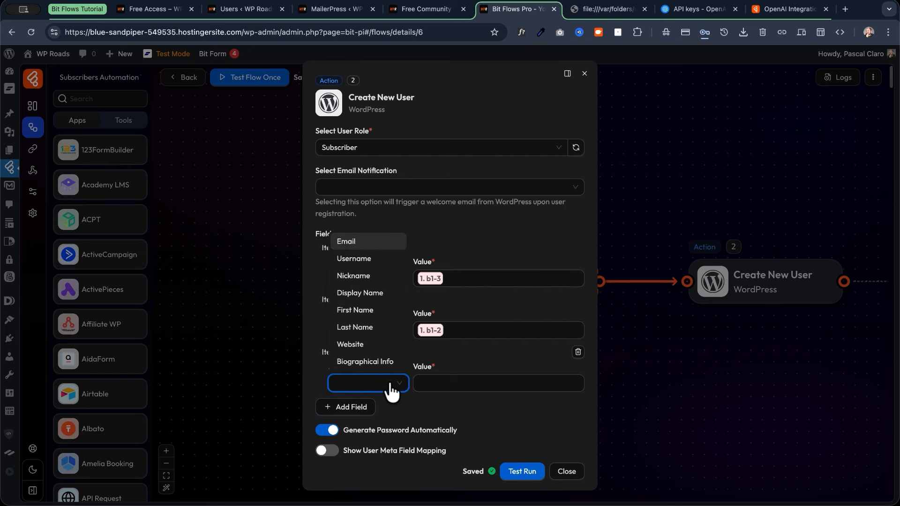
click(365, 312)
click(466, 383)
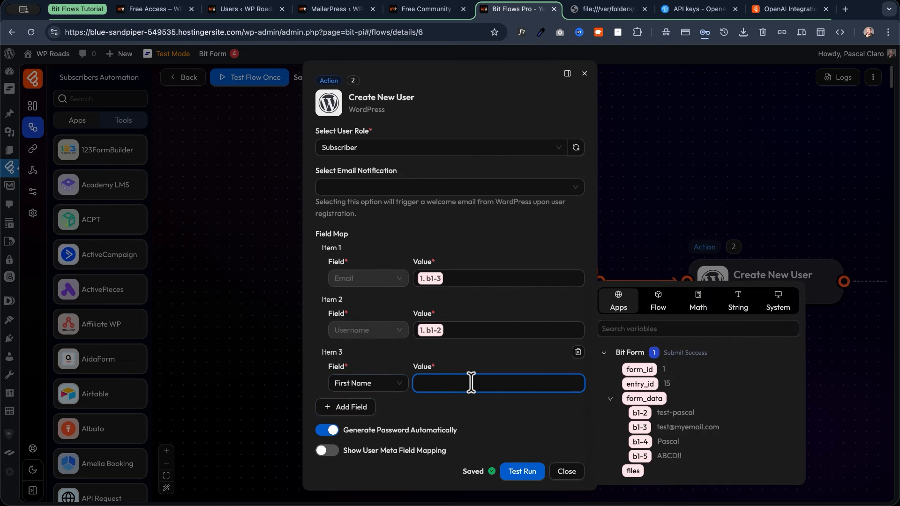
click(640, 441)
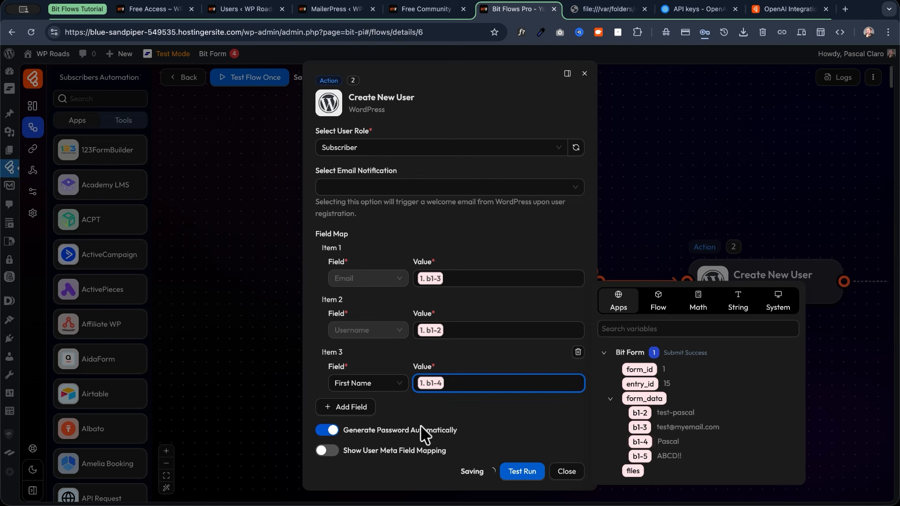
click(328, 430)
Map the custom user password to form field b1-5 and test-run the Create New User node.
scroll(373, 424, down, 1)
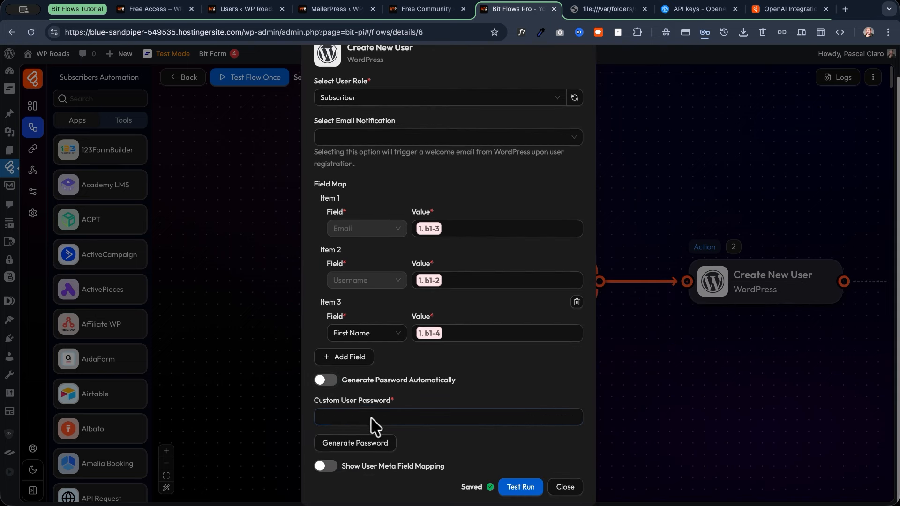
click(408, 416)
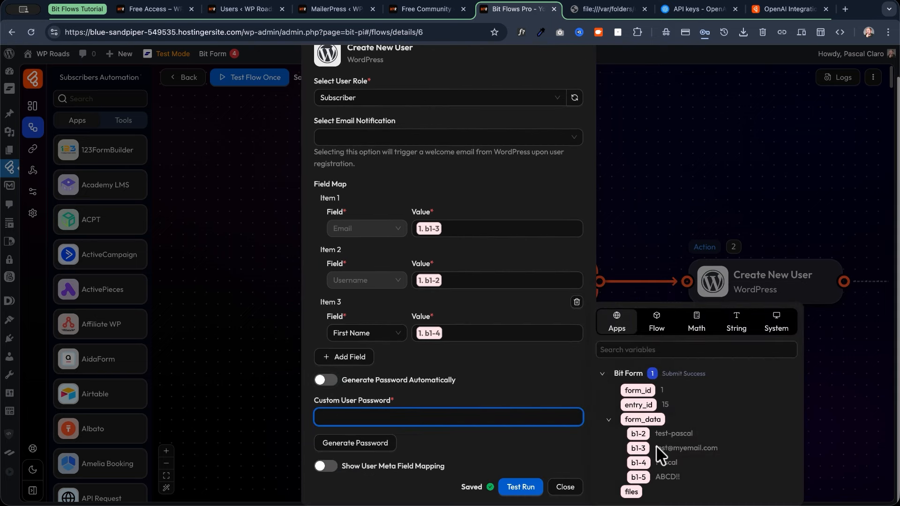
click(639, 477)
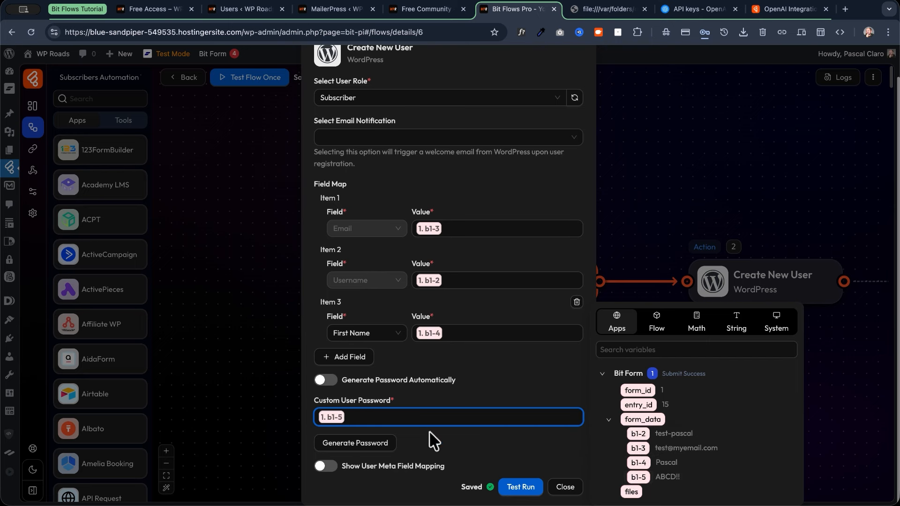
click(521, 487)
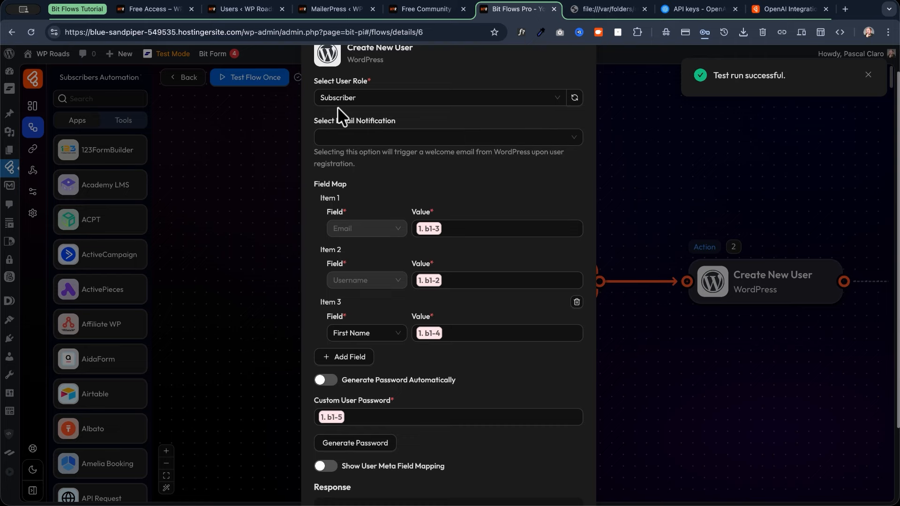
scroll(456, 249, down, 2)
scroll(456, 249, up, 3)
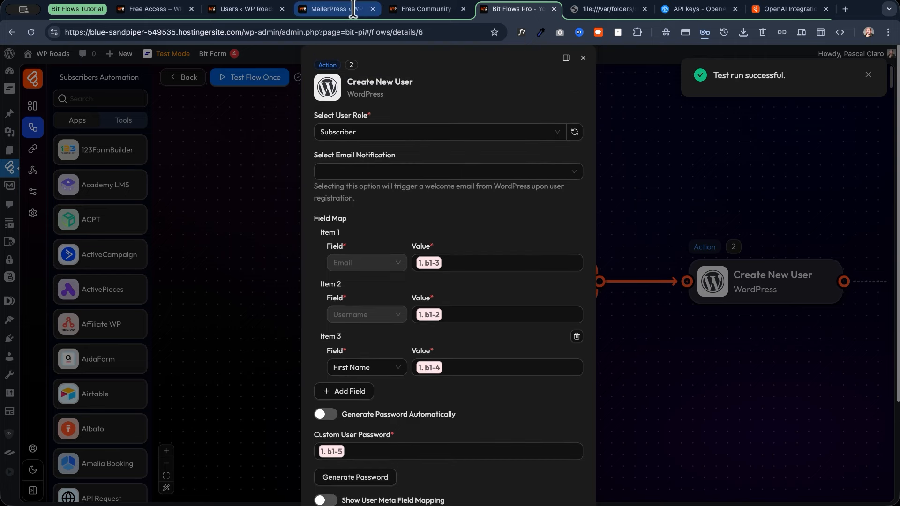
click(240, 7)
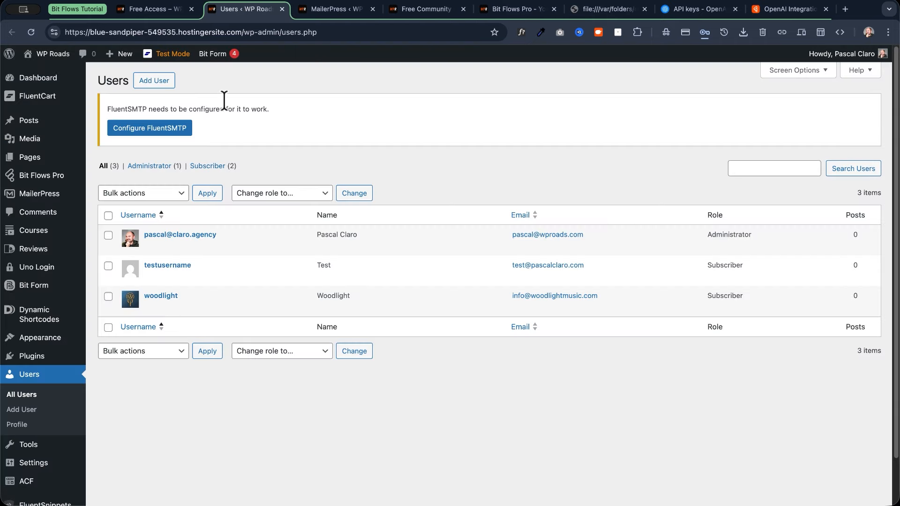
Reload the Users list and check the new test subscriber's username.
click(32, 31)
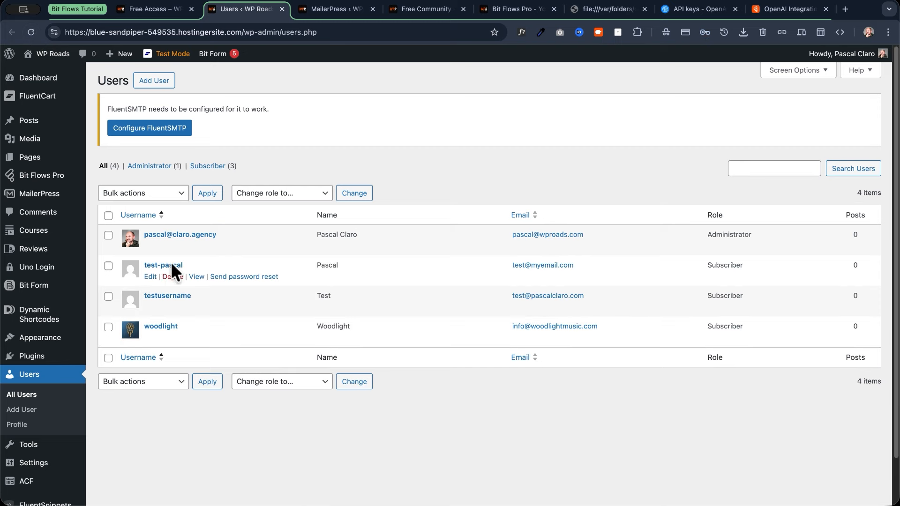
drag(159, 266, 140, 266)
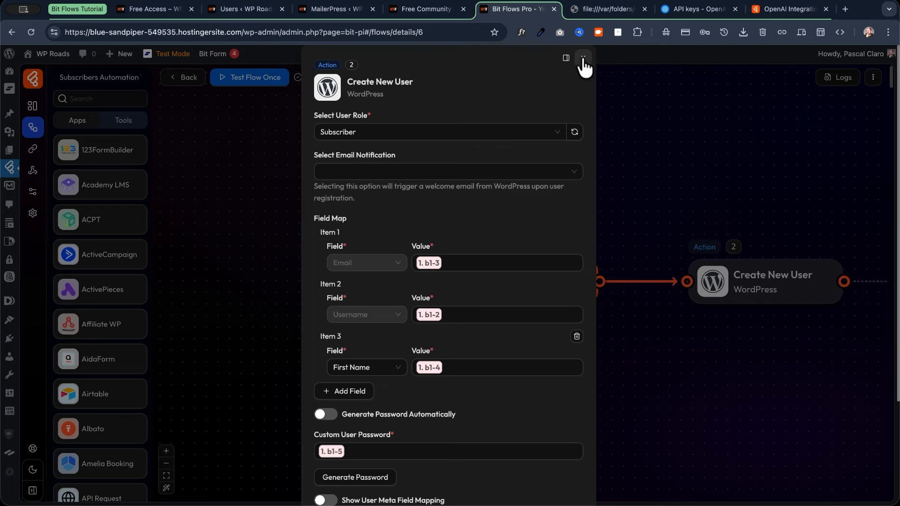
Close the user step's settings and add MailerPress 'Create or Update Contact' as the next action.
click(584, 58)
drag(505, 209, 336, 215)
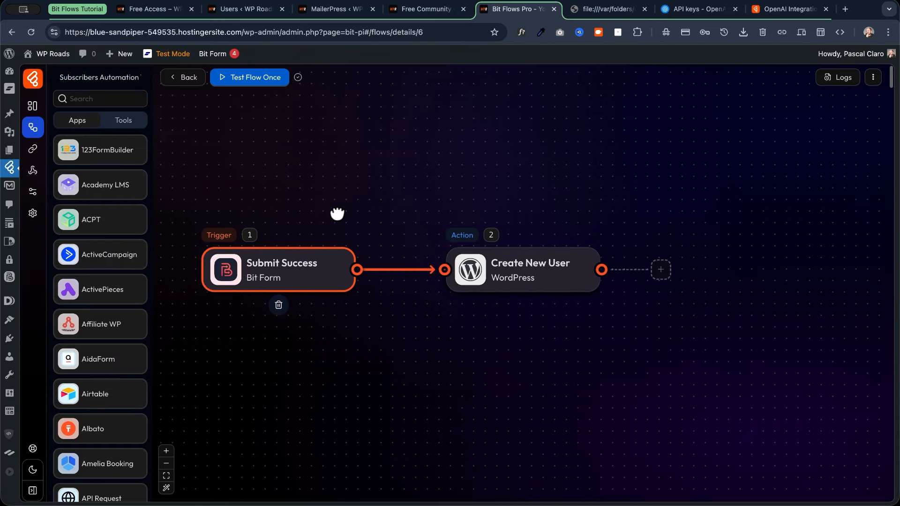
click(662, 270)
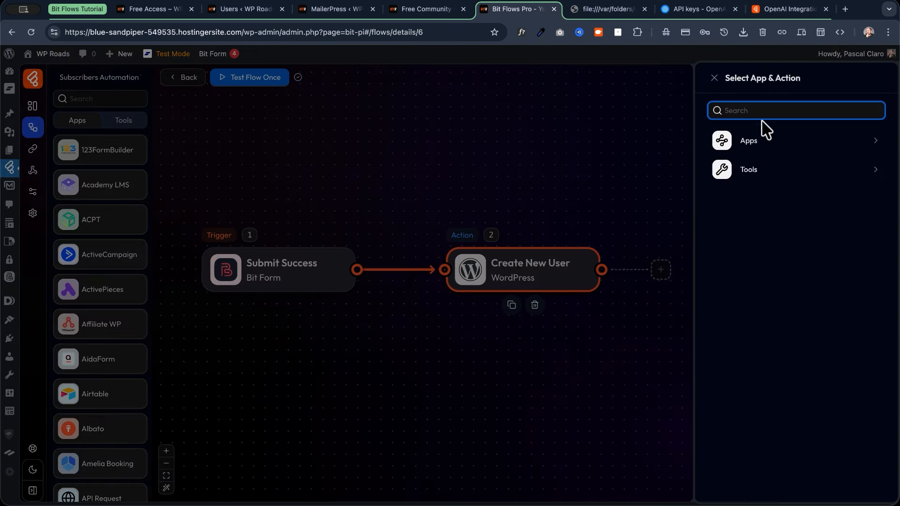
text(mail)
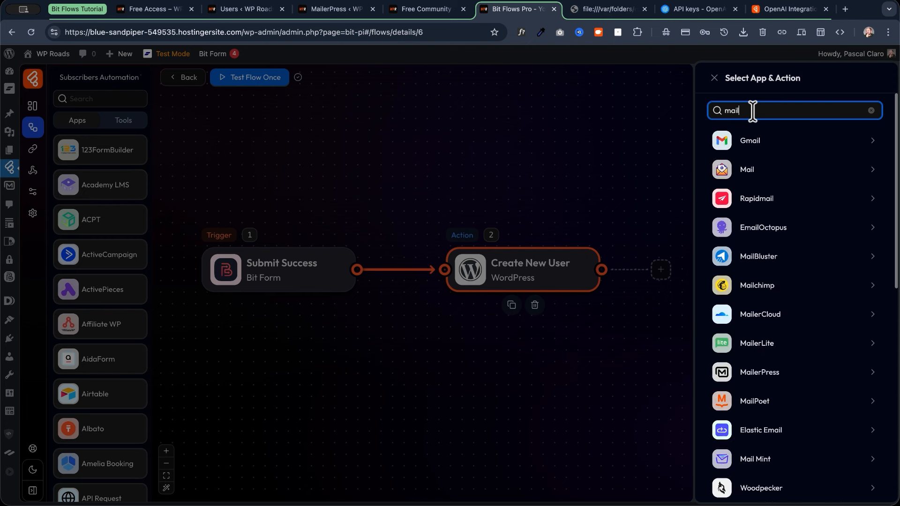
text(er)
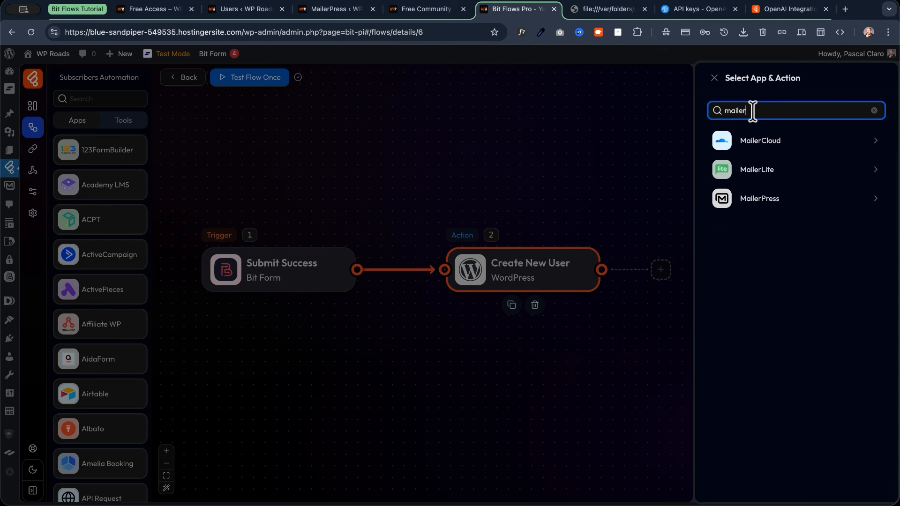
click(760, 203)
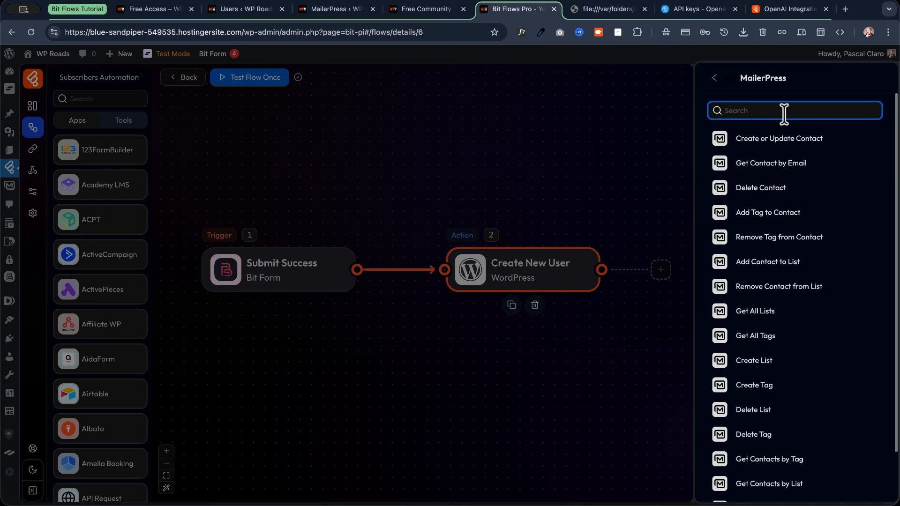
text(a)
key(BackSpace)
click(810, 141)
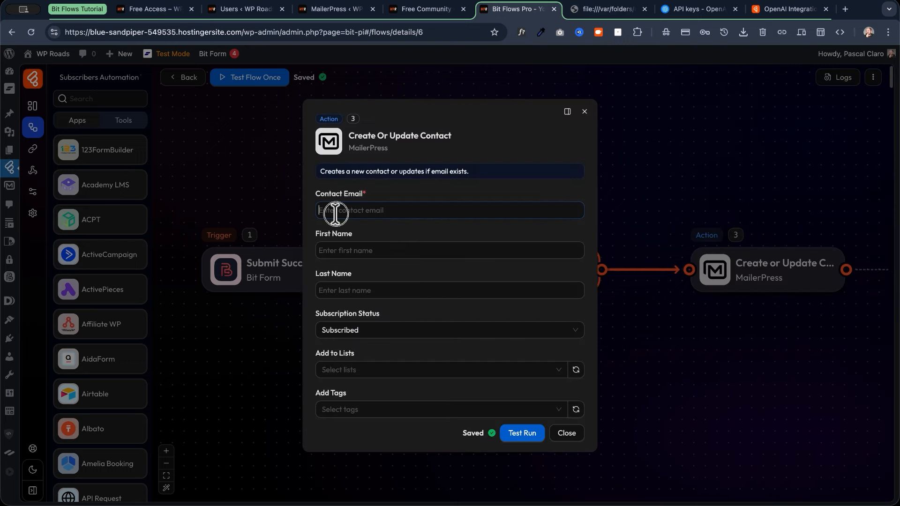
Map Contact Email to form field b1-3 and First Name to b1-4.
click(335, 214)
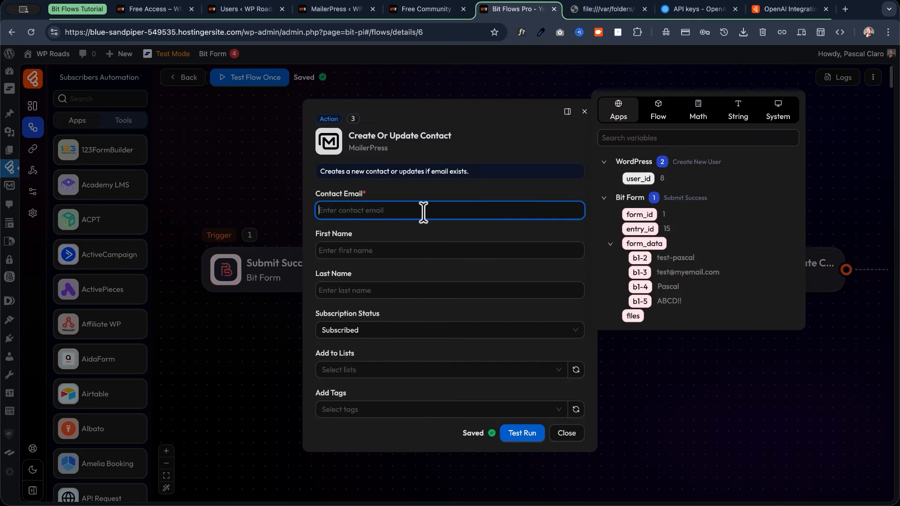
click(640, 272)
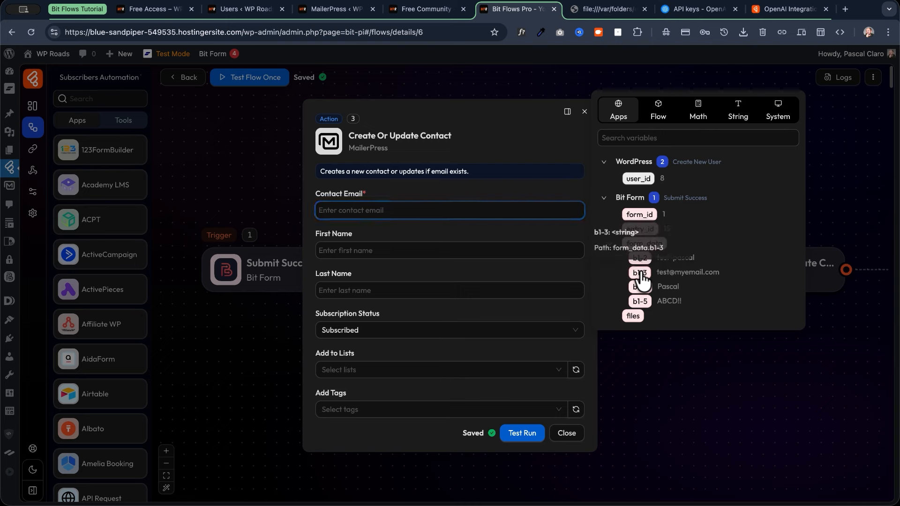
click(352, 253)
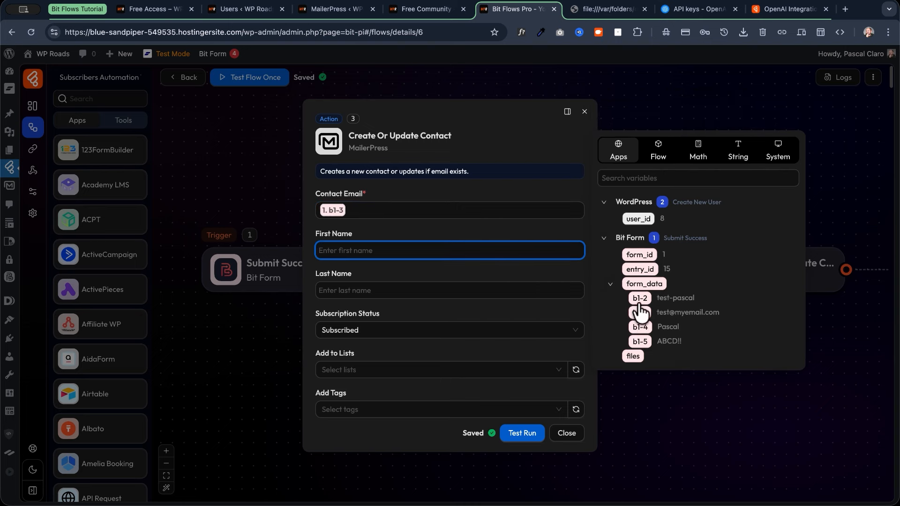
click(640, 327)
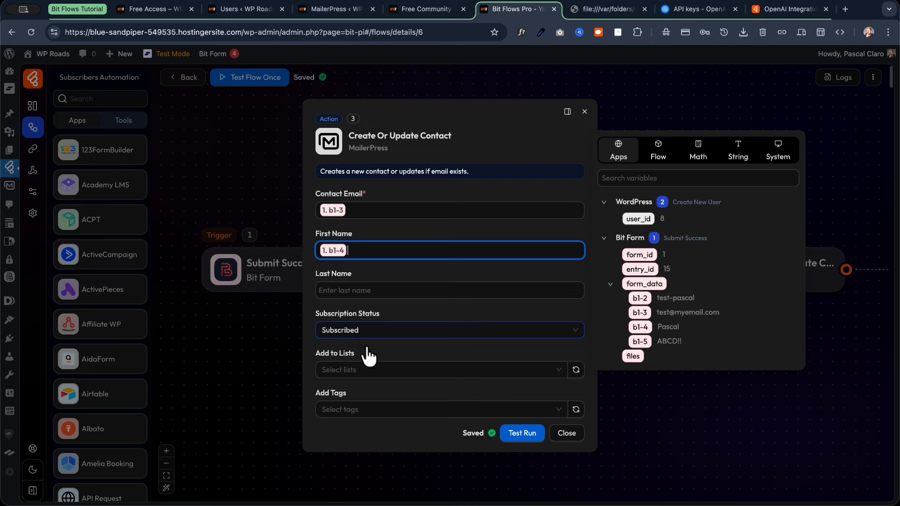
Add contacts to the Default list, test-run the node, and switch to MailerPress contacts.
click(388, 370)
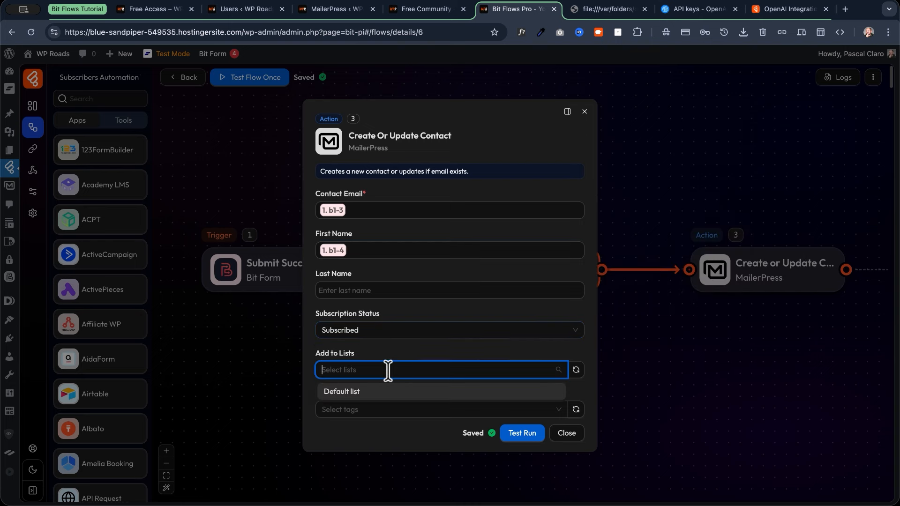
click(353, 395)
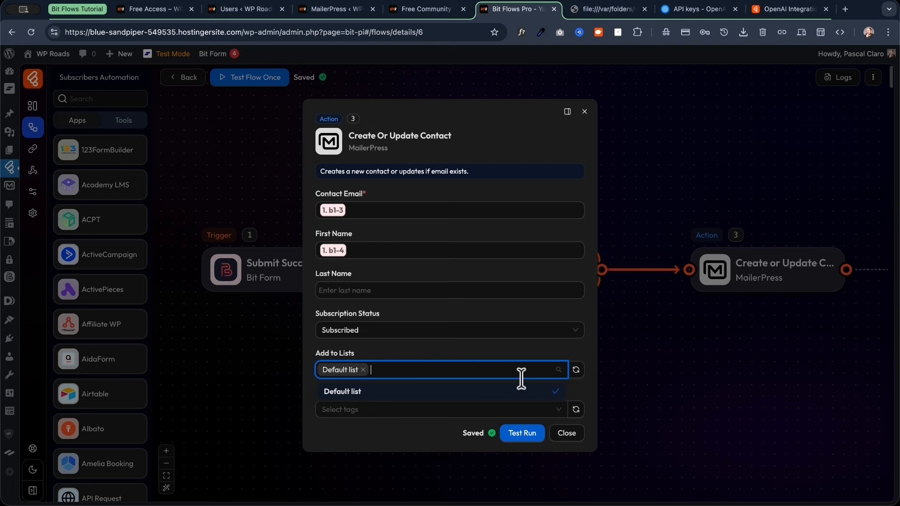
click(524, 441)
click(340, 11)
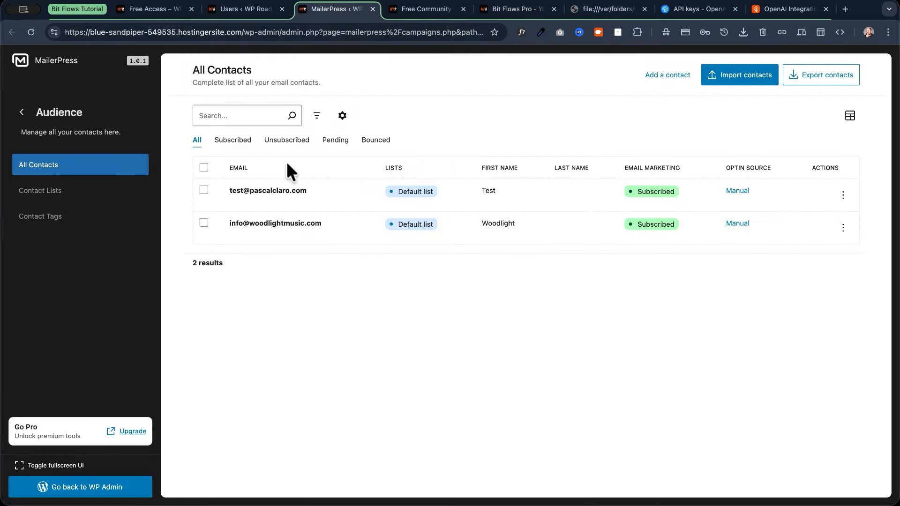
Reload MailerPress All Contacts and select the new test contact's email address.
click(32, 31)
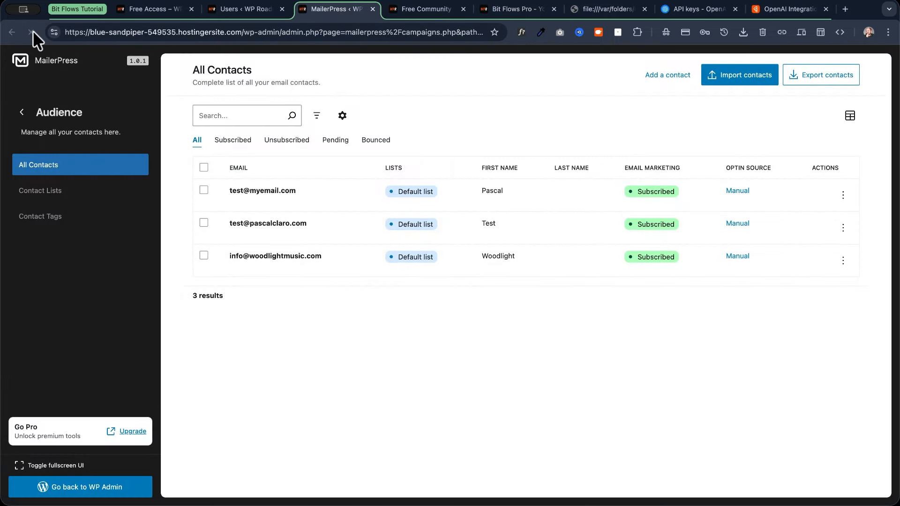
drag(311, 195, 229, 191)
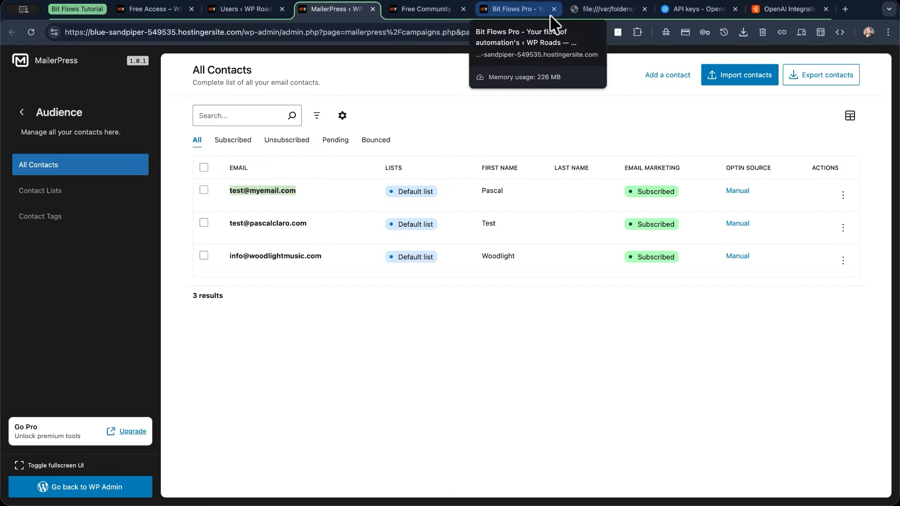
Back in Bit Flows, close the contact panel and add a step after the MailerPress node.
click(550, 15)
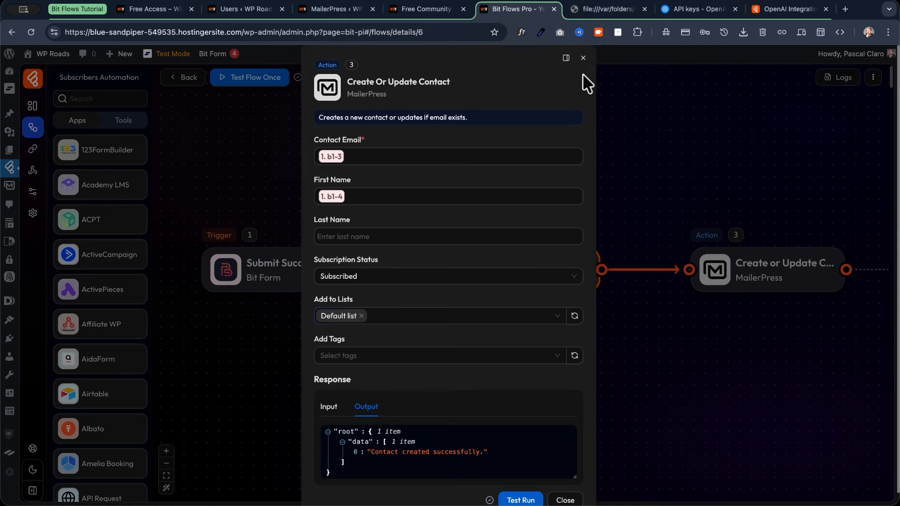
click(584, 57)
drag(747, 165, 391, 196)
click(569, 276)
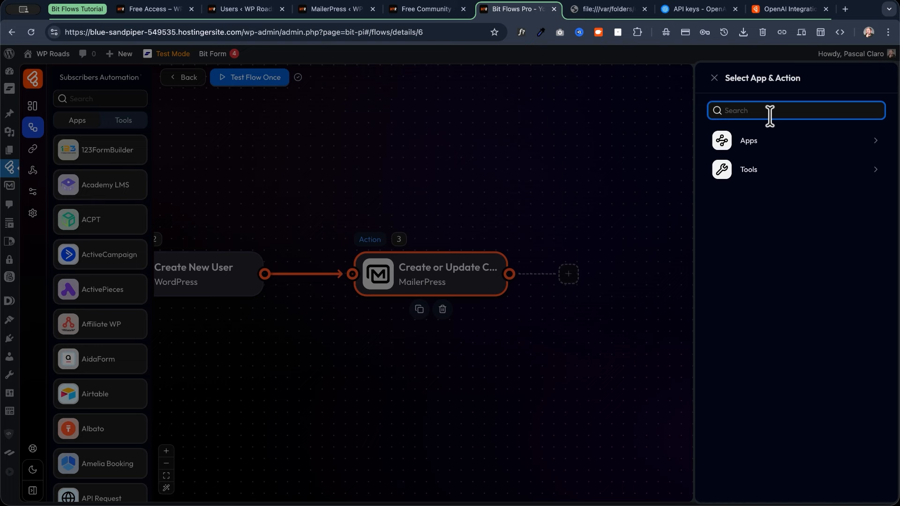
Add Fluent Community's Add User To Space action as step 4, then view the community's Spaces page.
text(fluent)
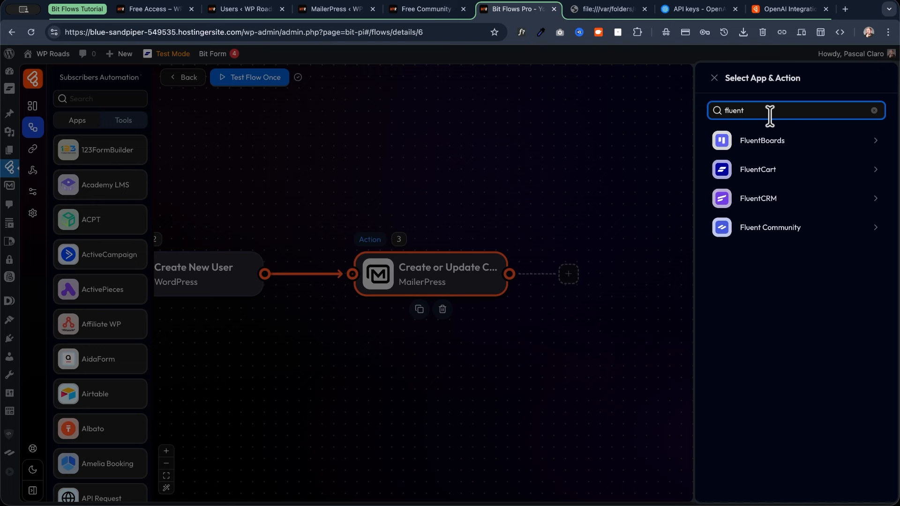
click(775, 232)
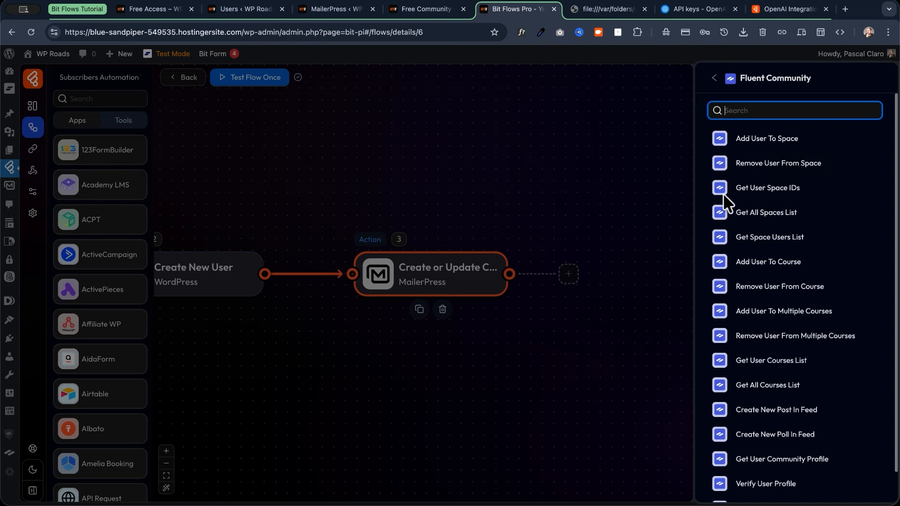
click(750, 113)
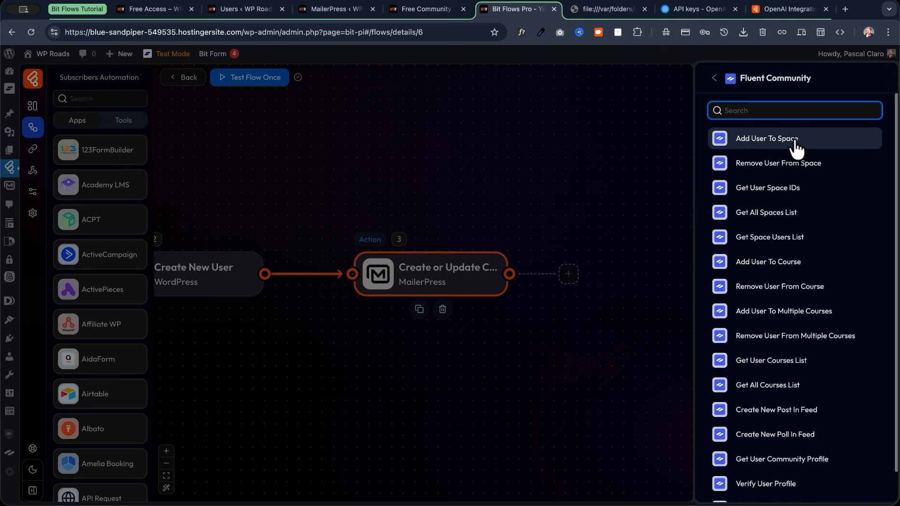
click(816, 142)
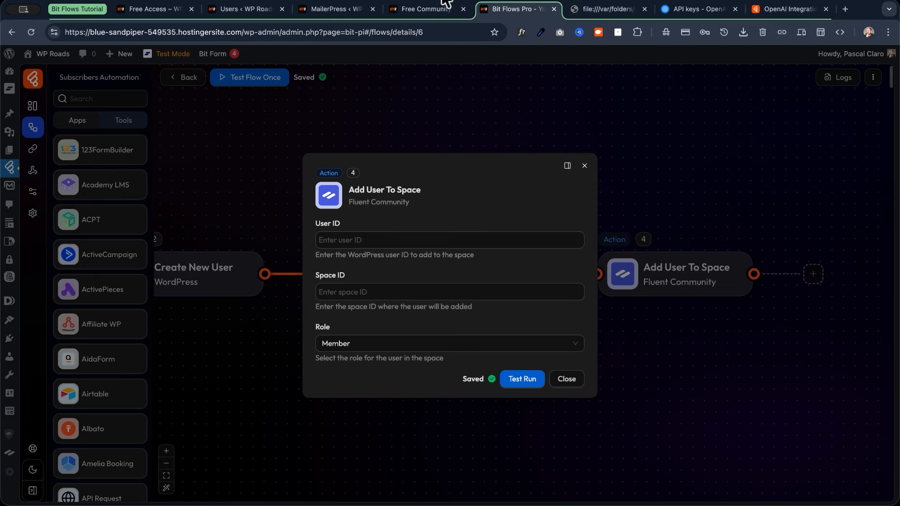
click(436, 12)
click(415, 62)
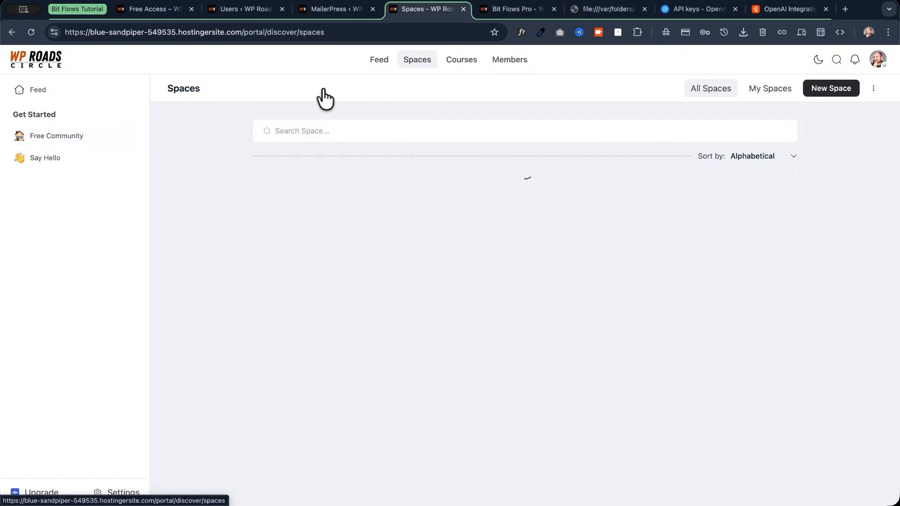
Look through the Free Community space, its post composer and the portal's member list.
click(359, 220)
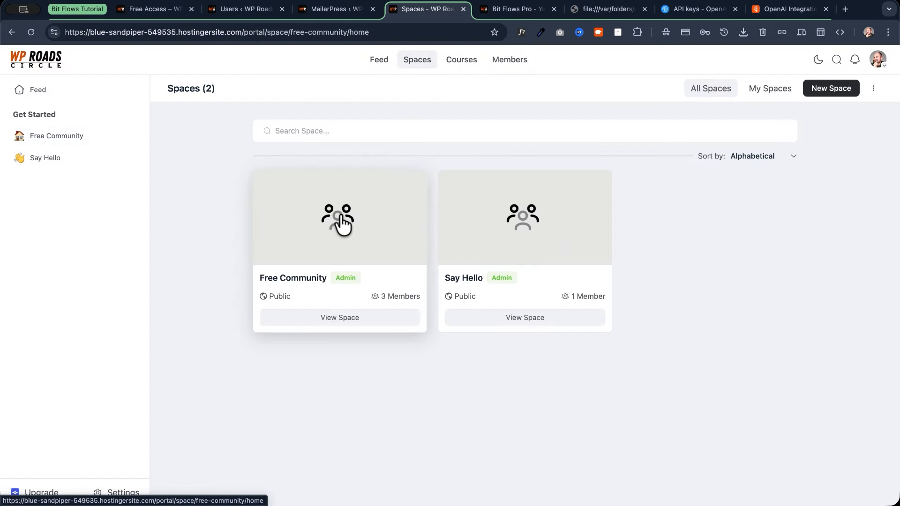
click(328, 152)
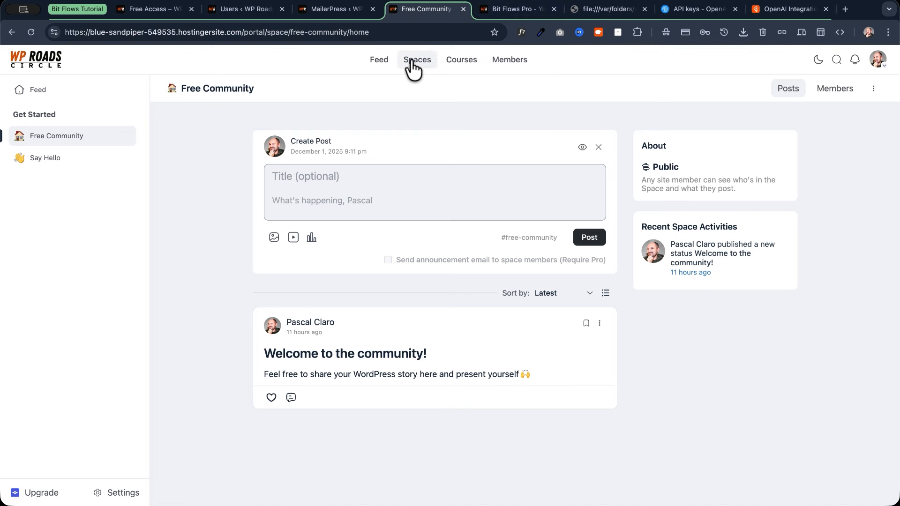
click(516, 68)
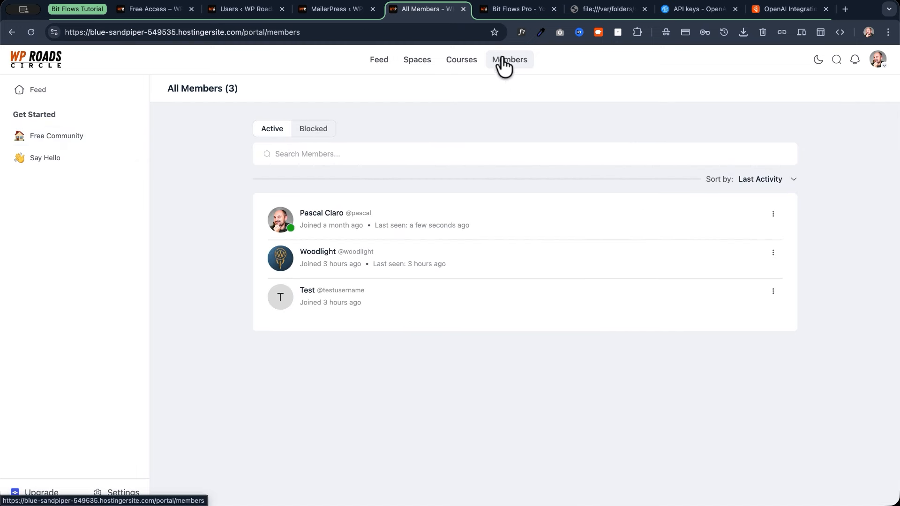
click(415, 61)
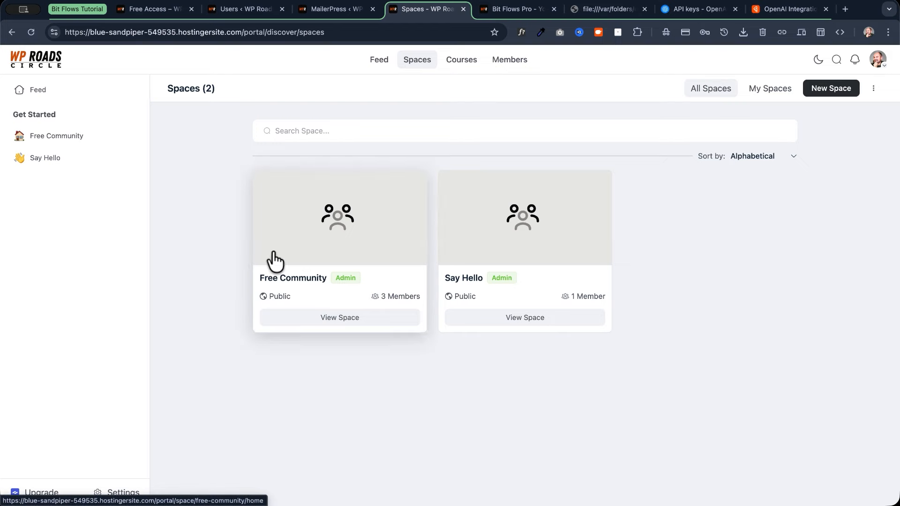
Check Settings > Space Groups for the space list, then return to Add User To Space.
click(120, 491)
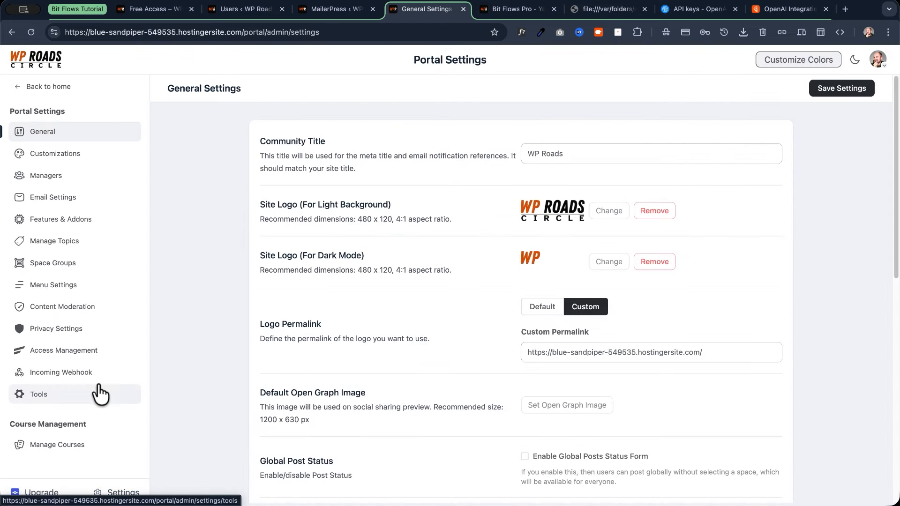
click(41, 262)
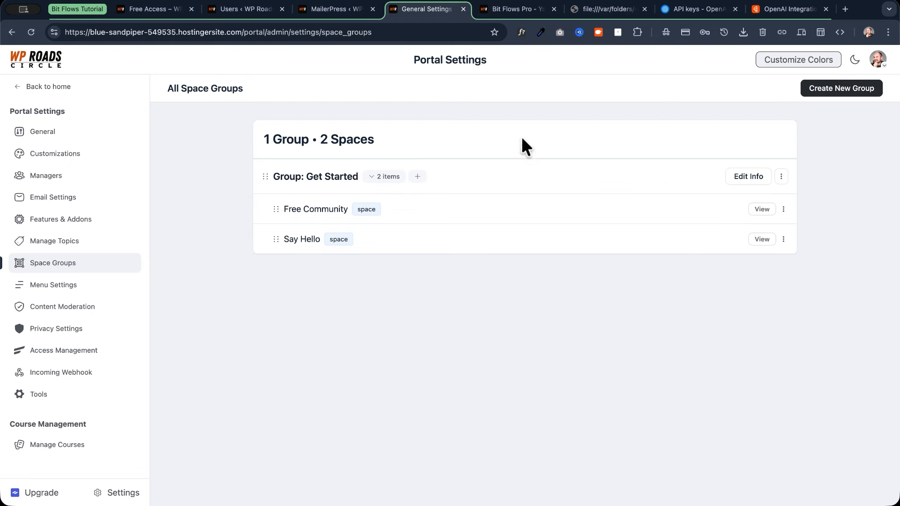
click(512, 11)
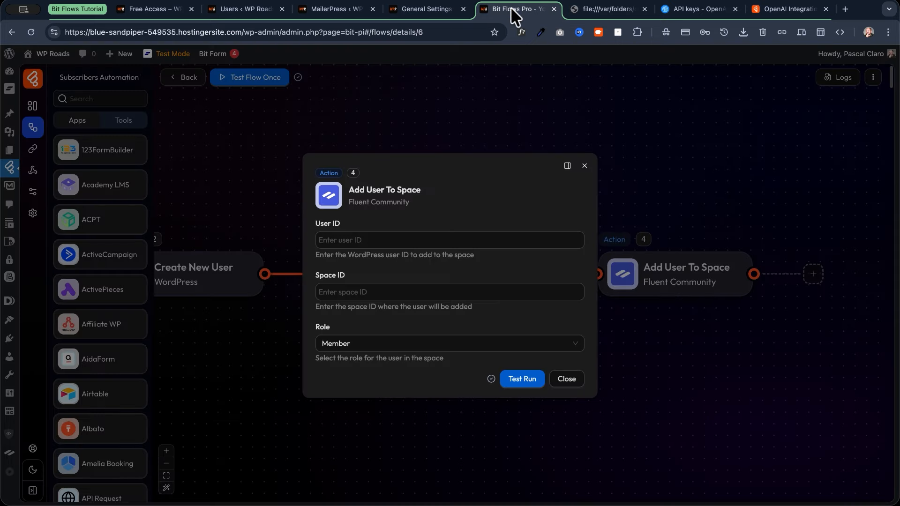
Map User ID to the created user's user_id and set Space ID to 2.
click(355, 241)
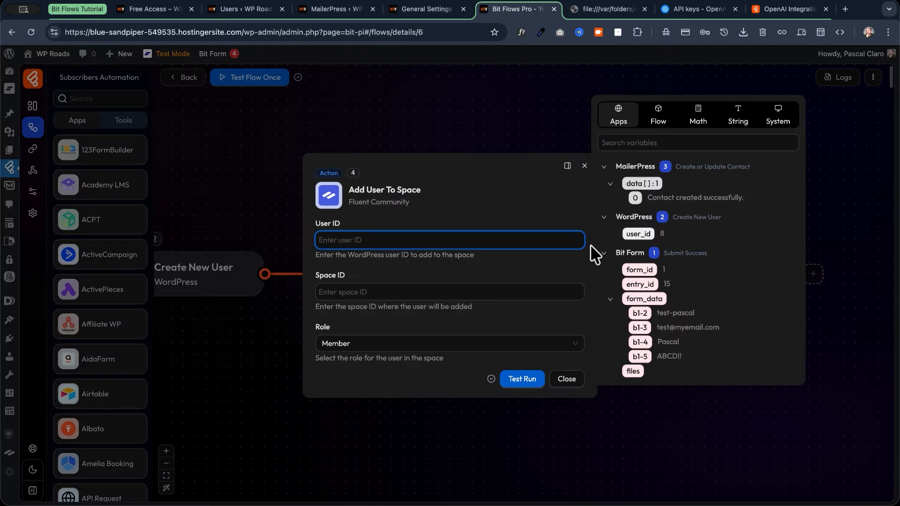
double_click(618, 217)
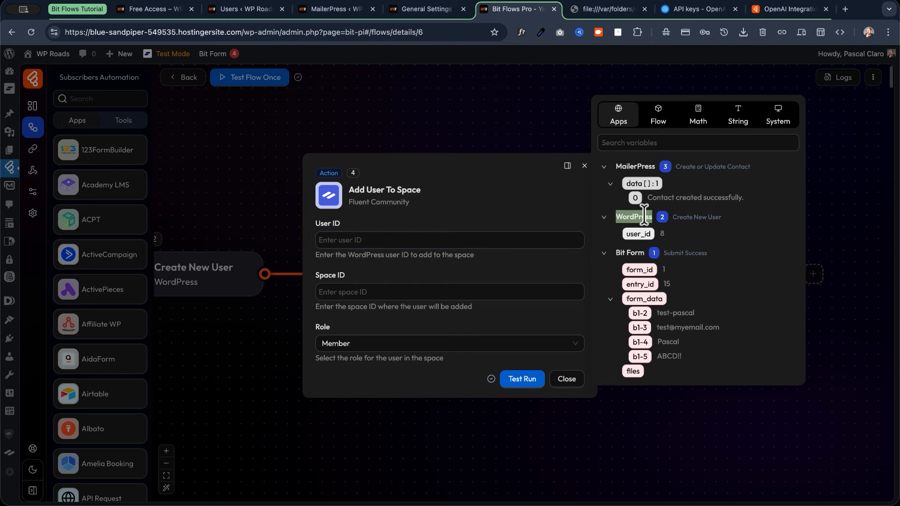
click(639, 235)
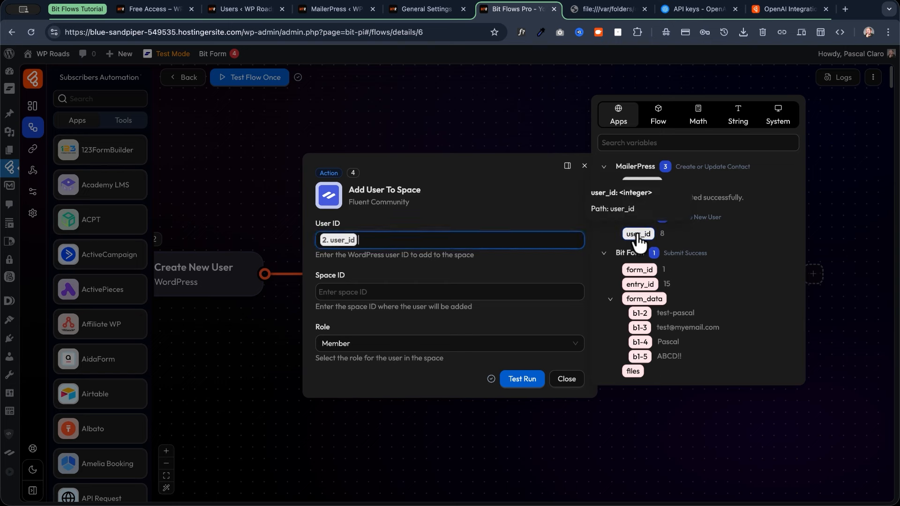
click(365, 296)
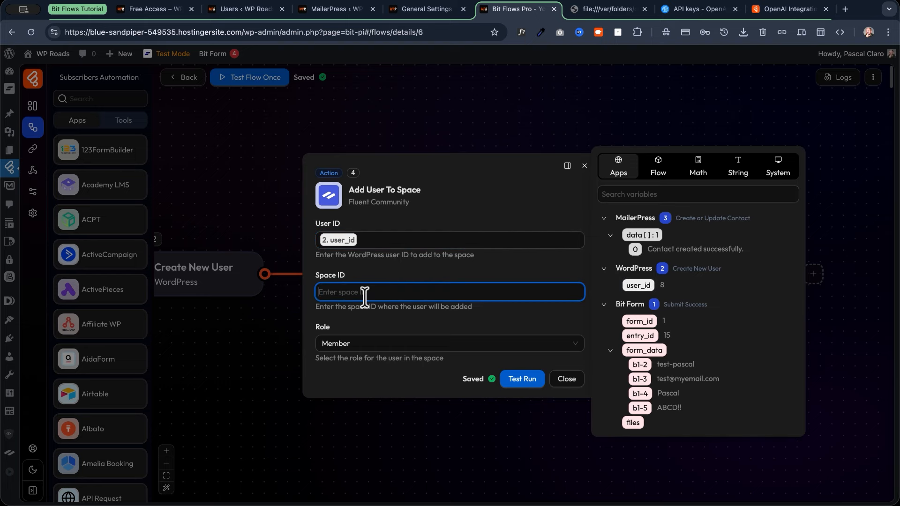
click(427, 9)
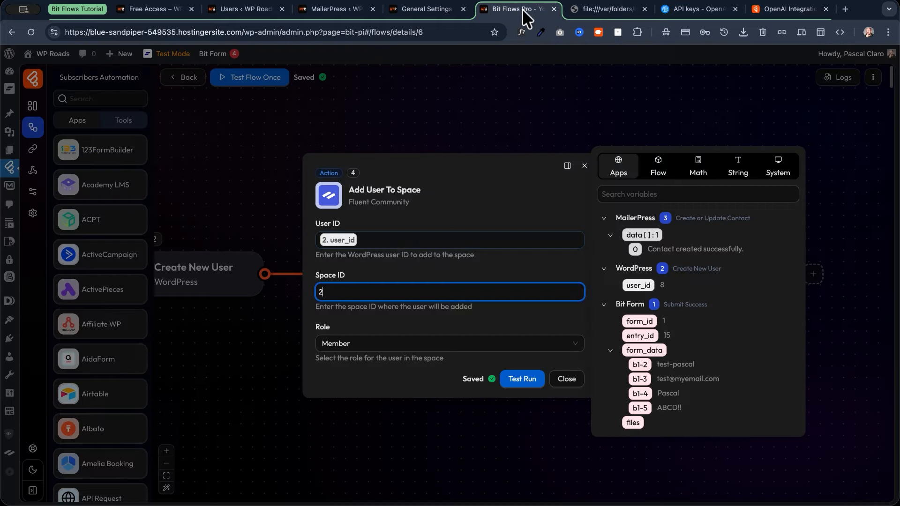
click(520, 11)
Keep the role as Member and test-run the step, confirming the success message.
click(381, 350)
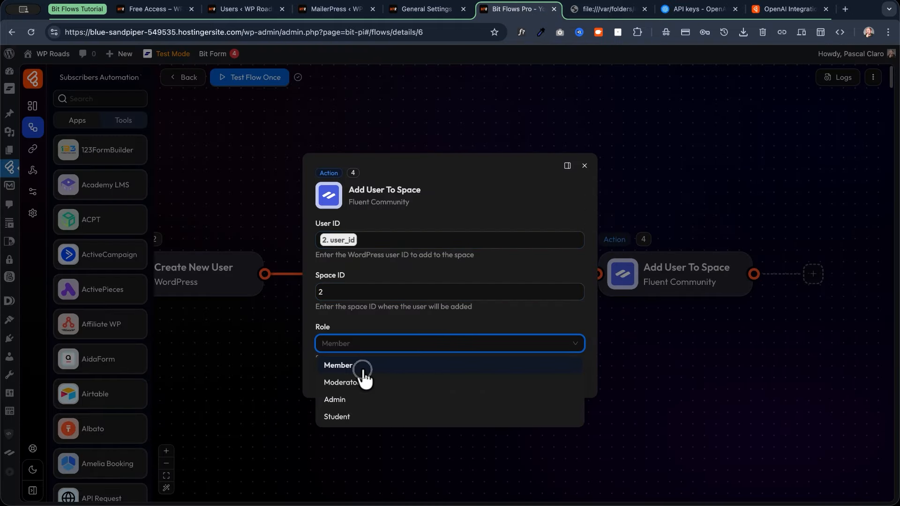
click(357, 368)
click(519, 382)
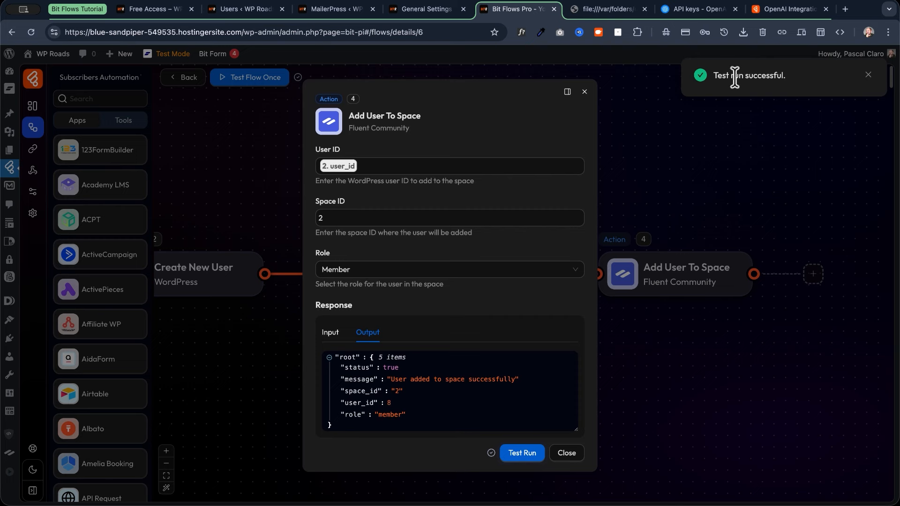
drag(388, 379, 522, 386)
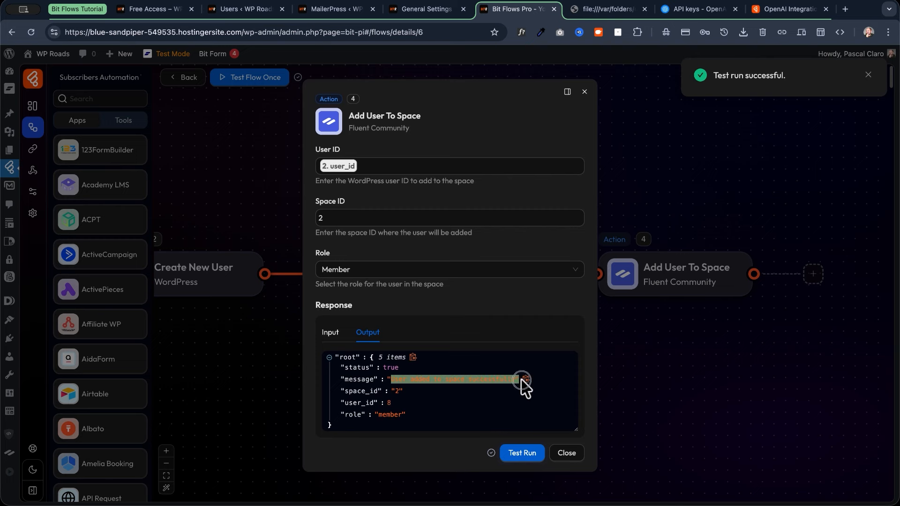
click(416, 11)
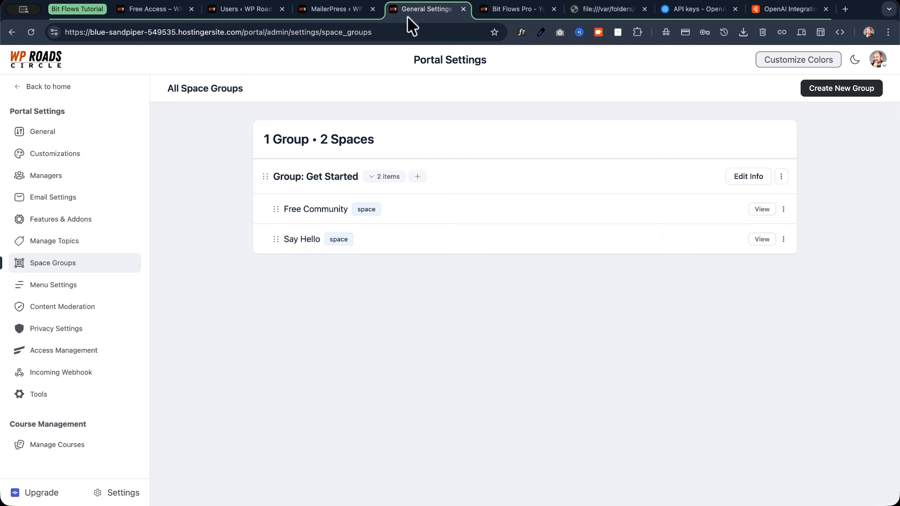
Open the Free Community space's member list, now showing four members.
click(42, 87)
click(424, 64)
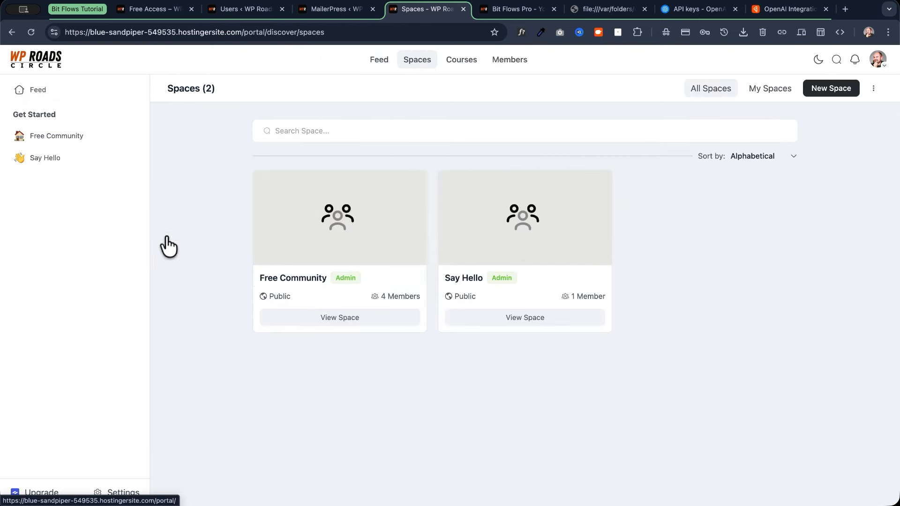
click(329, 207)
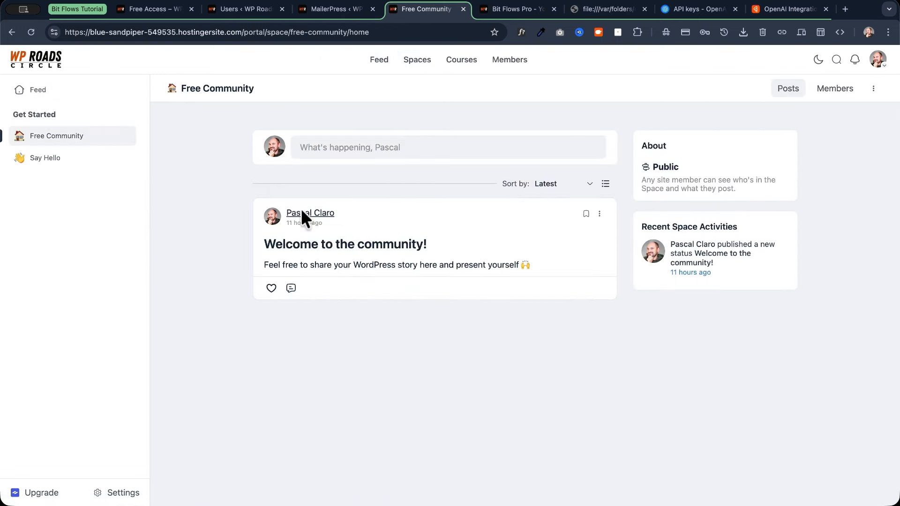
click(843, 93)
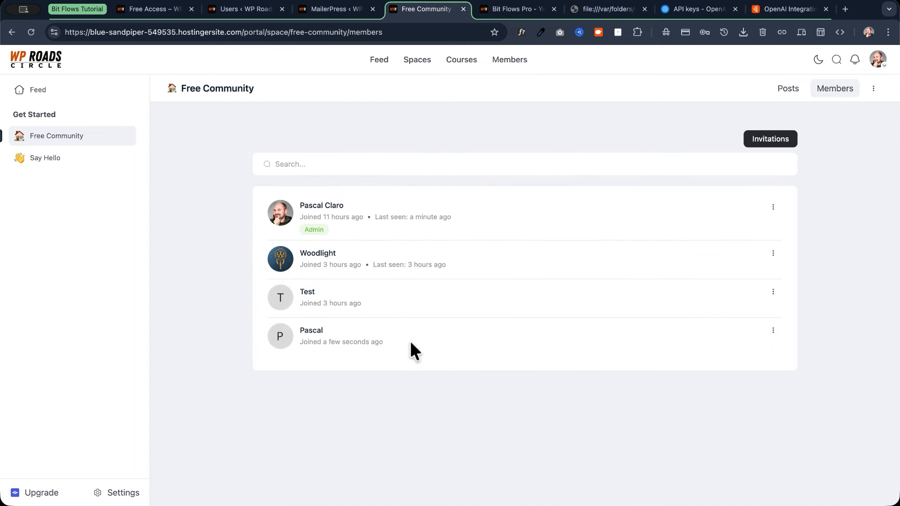
Open the new test member's profile and confirm its Spaces tab shows Free Community.
double_click(305, 332)
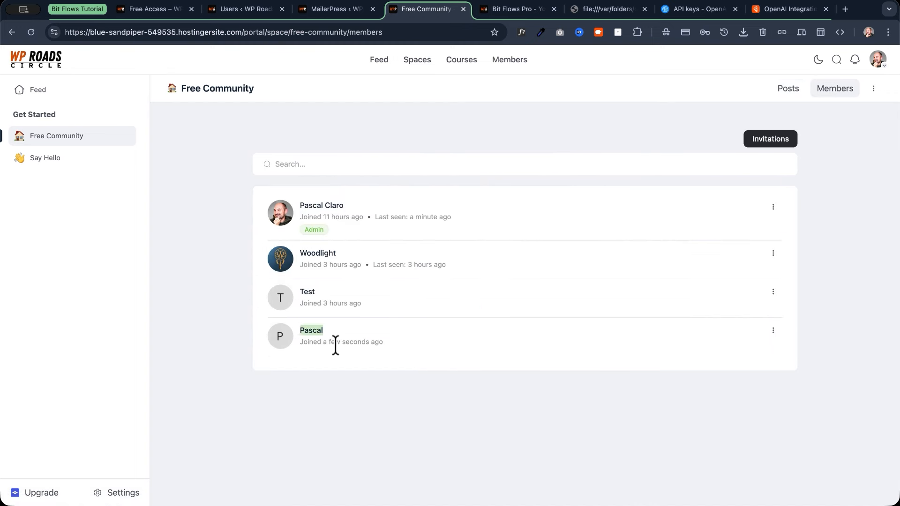
click(306, 330)
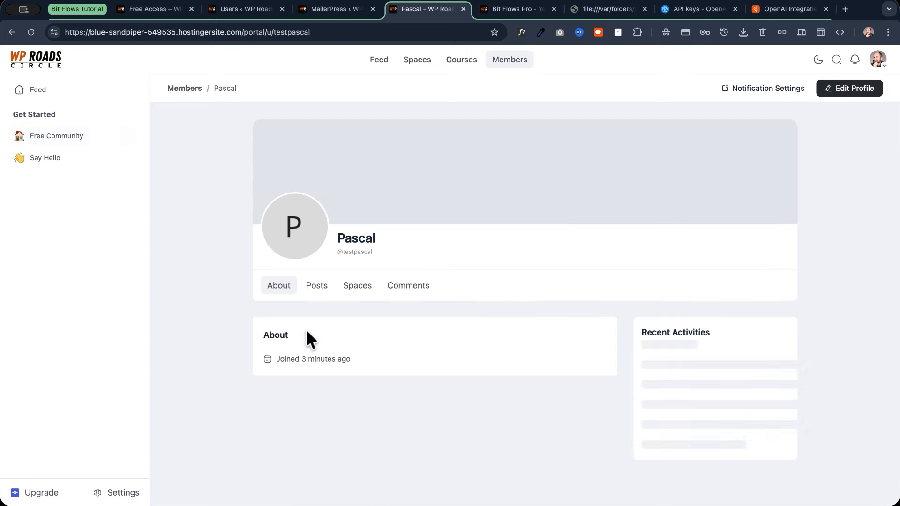
double_click(342, 253)
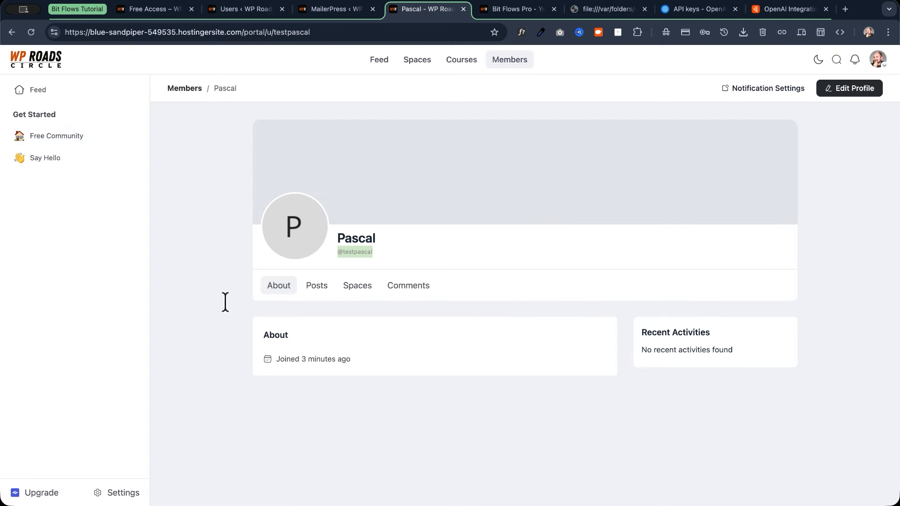
click(356, 289)
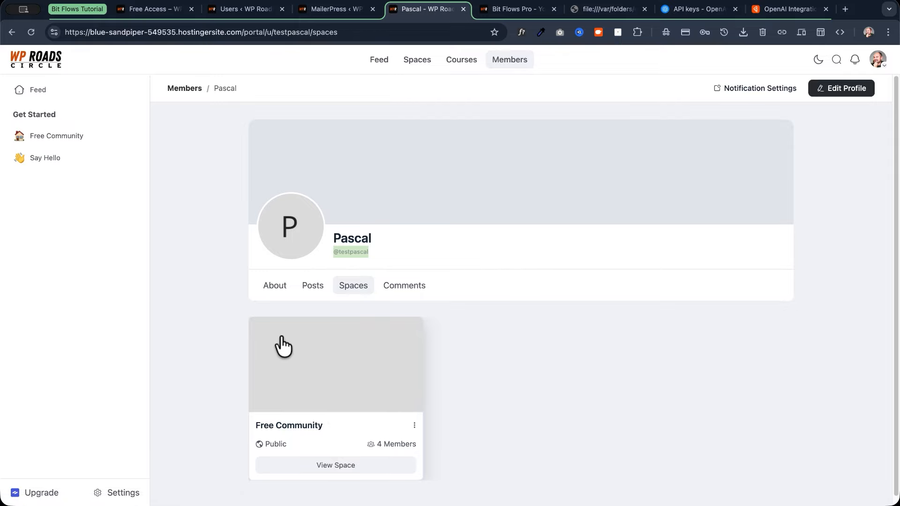
click(516, 12)
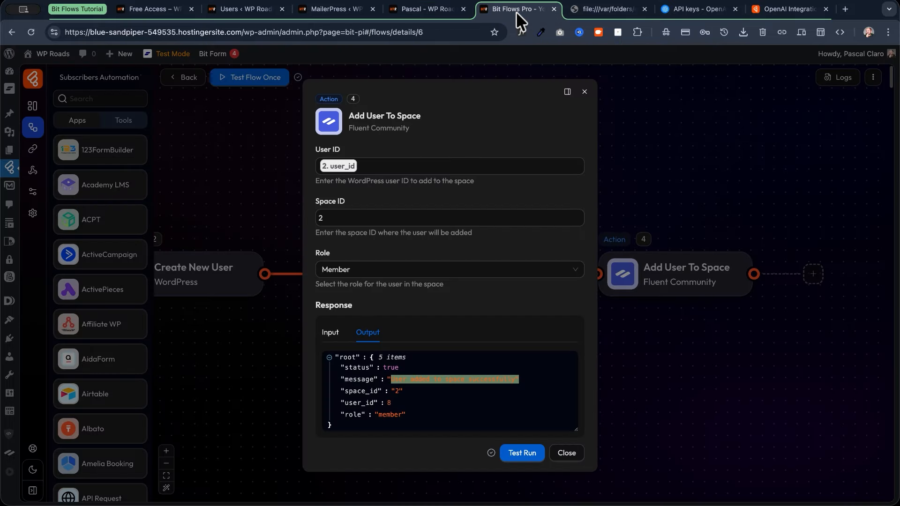
Close Add User To Space's settings and pan across the flow from Submit Success to Action 4.
click(585, 97)
drag(468, 181, 673, 167)
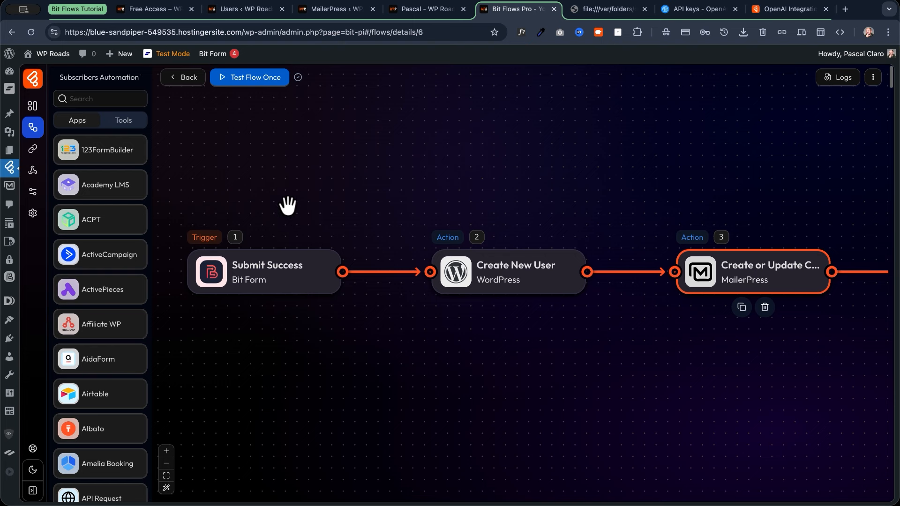
drag(458, 173, 341, 177)
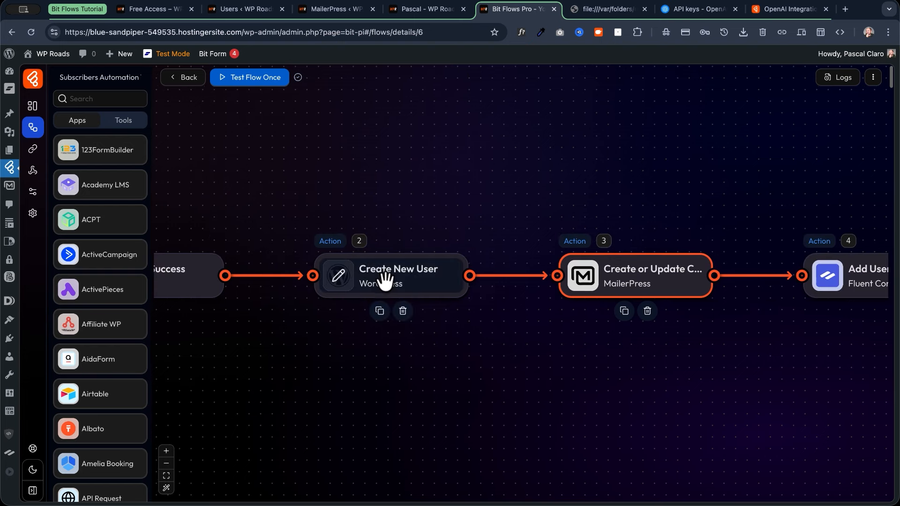
drag(561, 187, 342, 181)
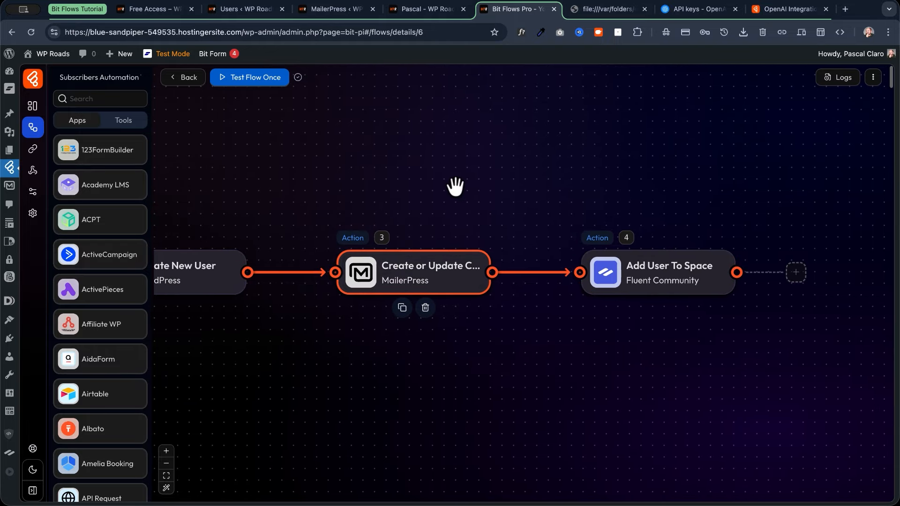
drag(523, 181, 337, 181)
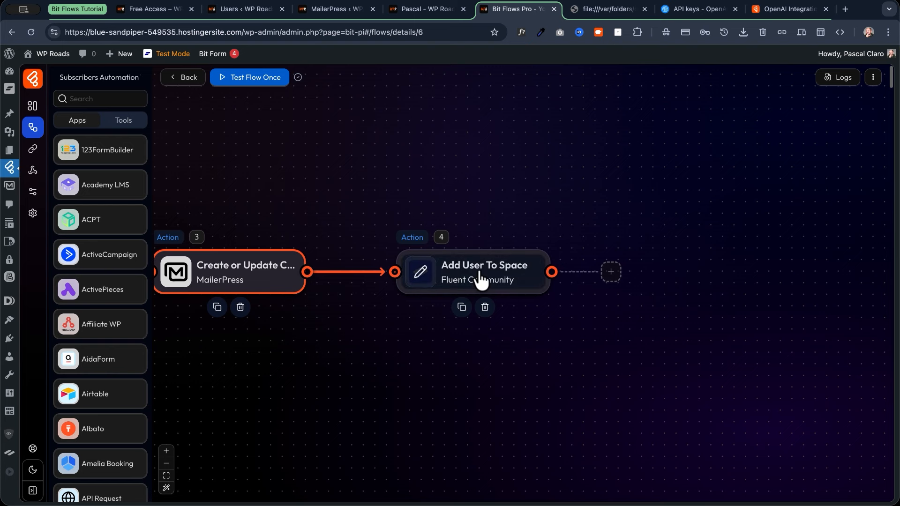
drag(476, 175, 286, 177)
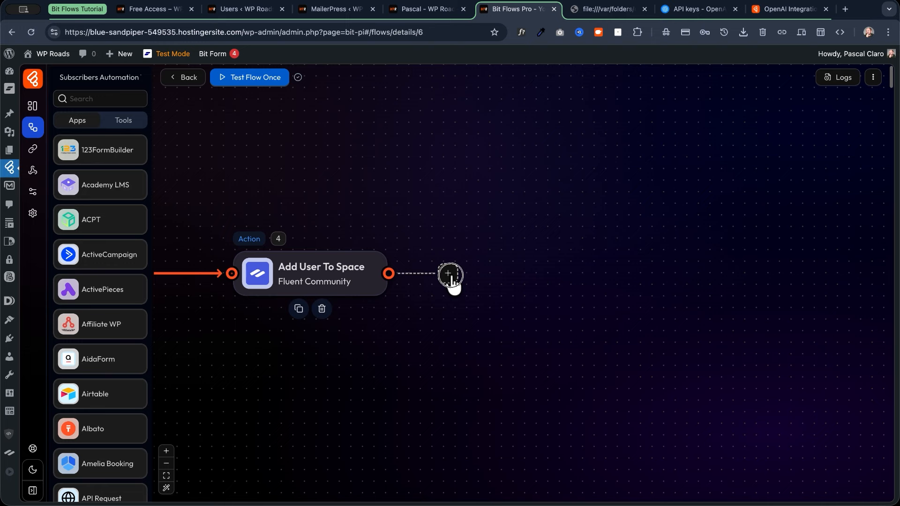
Add a WordPress Get Posts By Post Type action after Add User To Space.
click(449, 275)
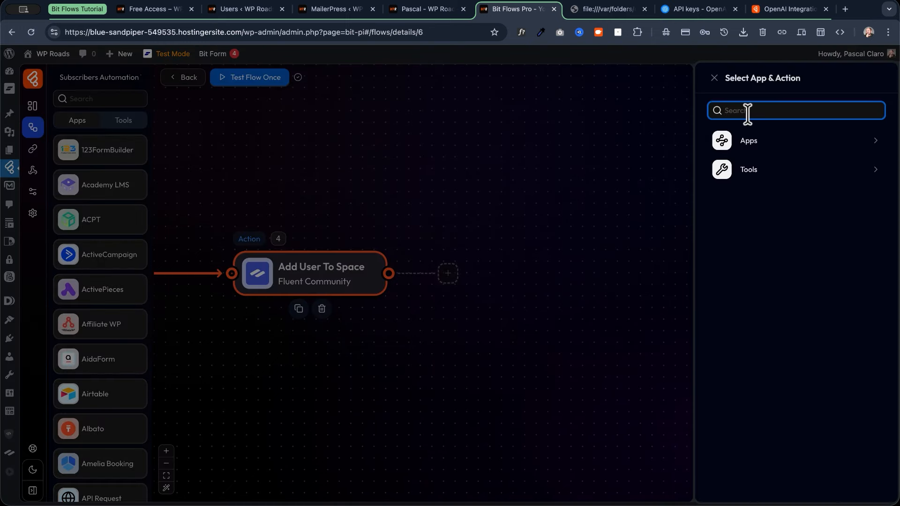
text(wordpress)
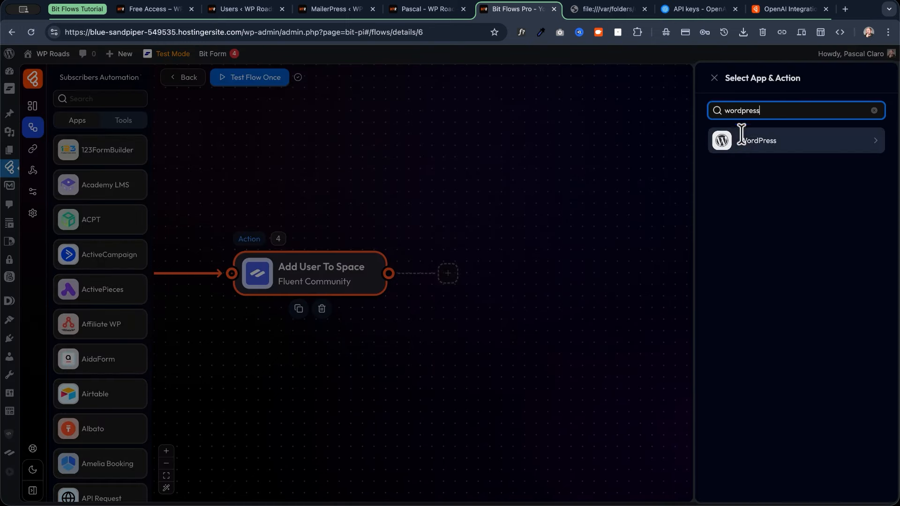
click(743, 143)
text(post type)
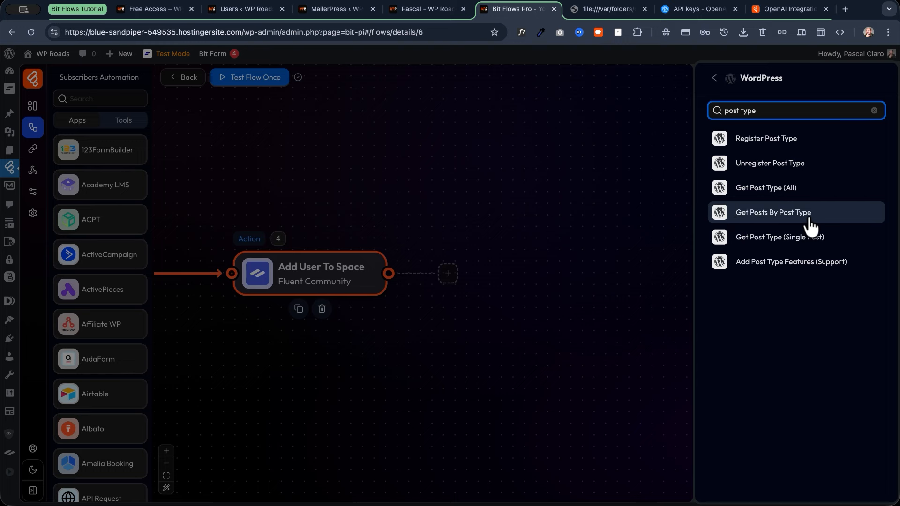
click(824, 218)
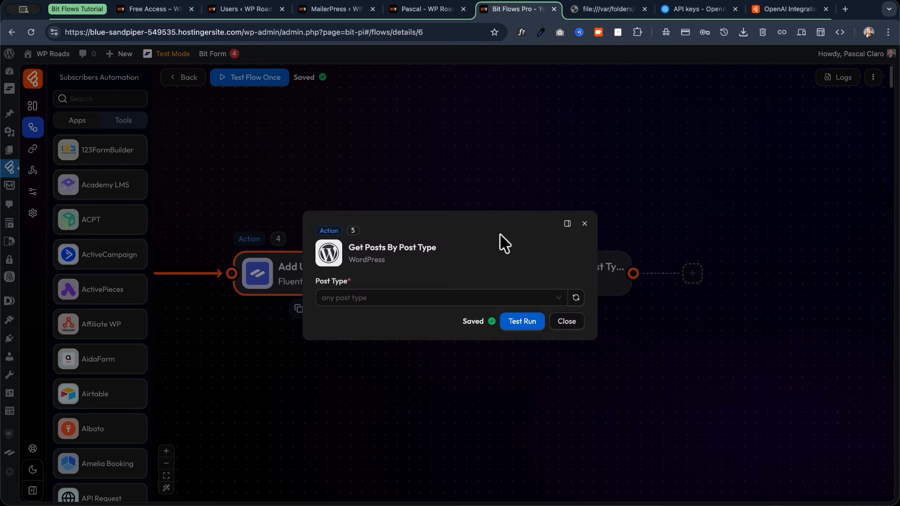
Set Post Type to Courses and test-run the step.
click(386, 299)
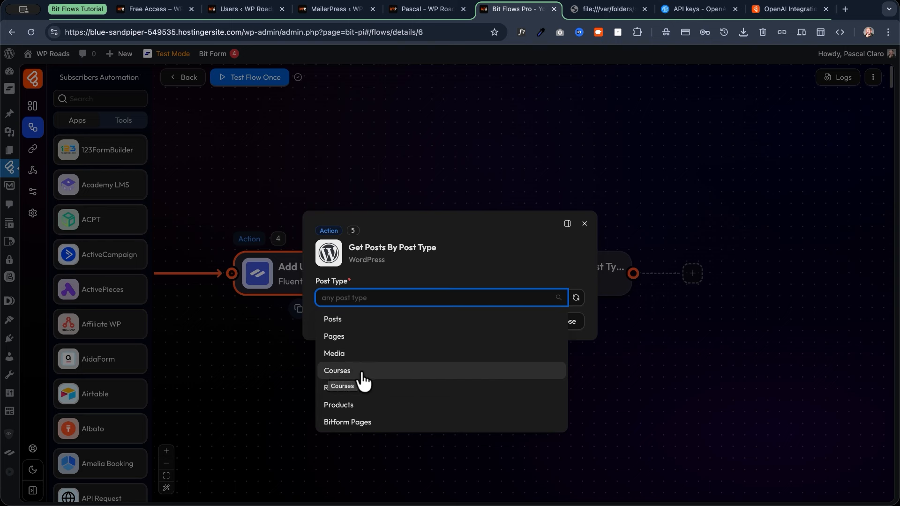
click(362, 374)
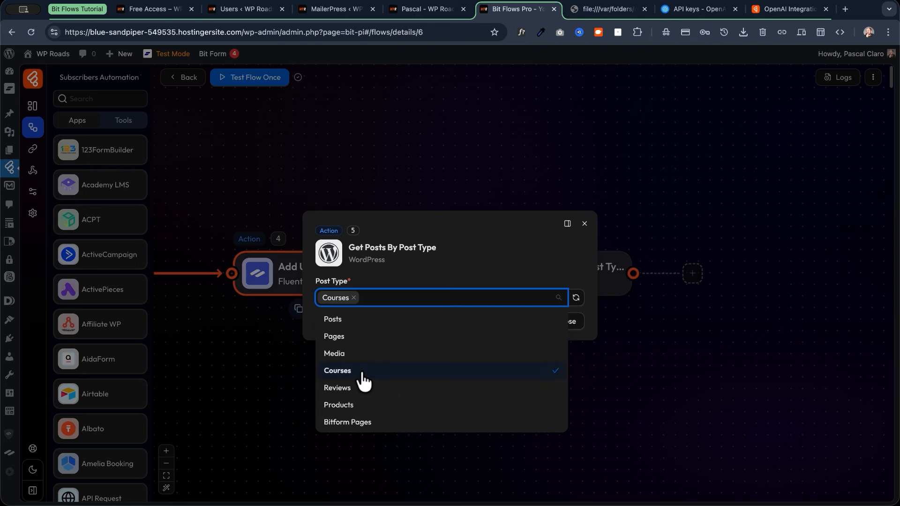
click(528, 258)
click(524, 325)
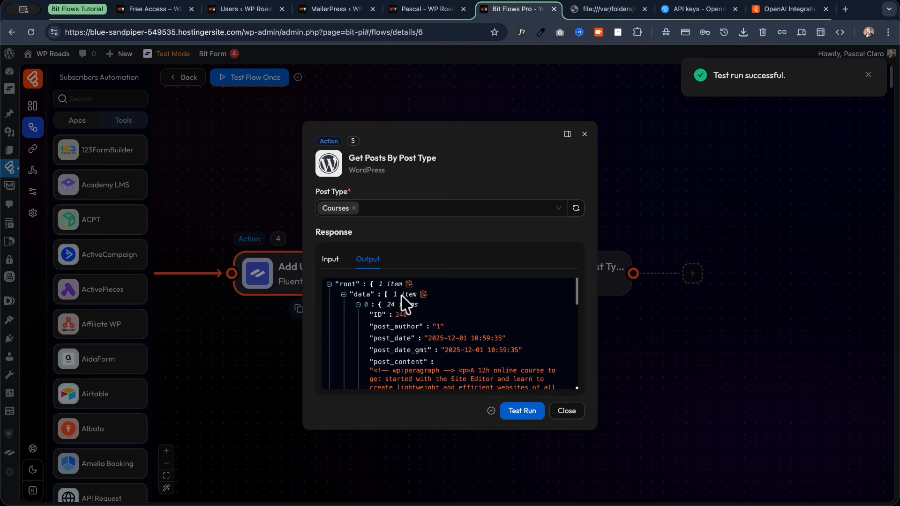
Review the output's item count and the course's 24 fields, then close the step settings.
drag(393, 294, 417, 294)
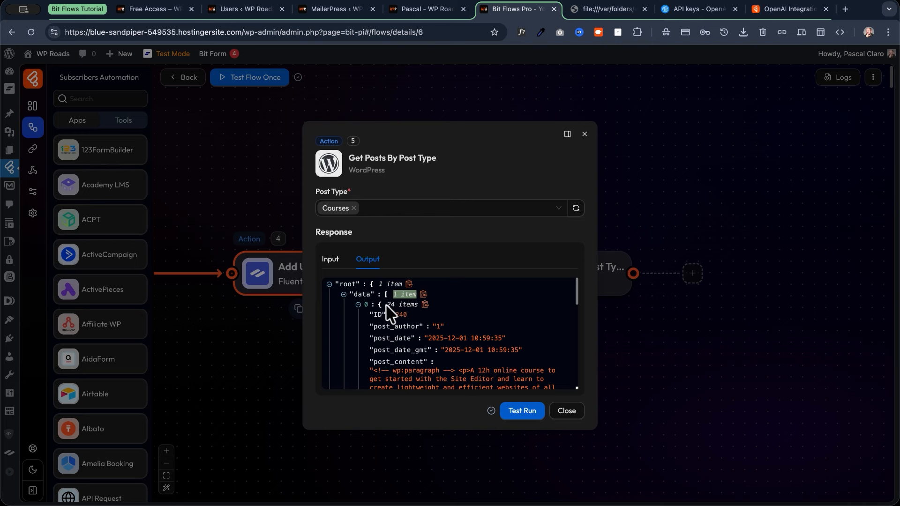
drag(388, 306, 419, 308)
scroll(401, 315, down, 2)
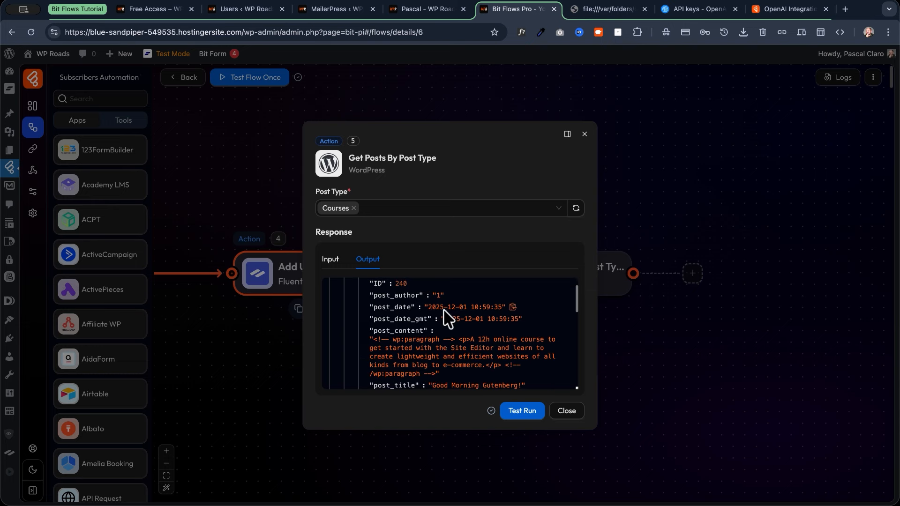
scroll(404, 353, down, 2)
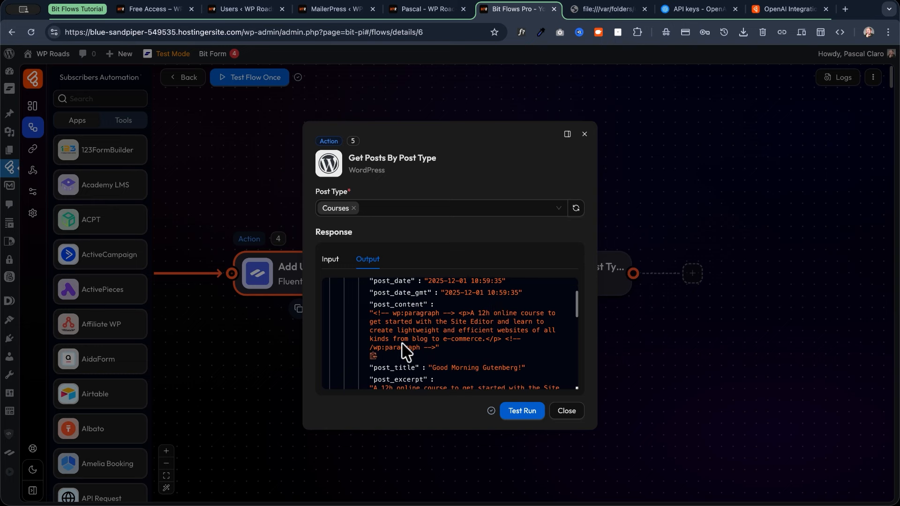
scroll(402, 345, down, 8)
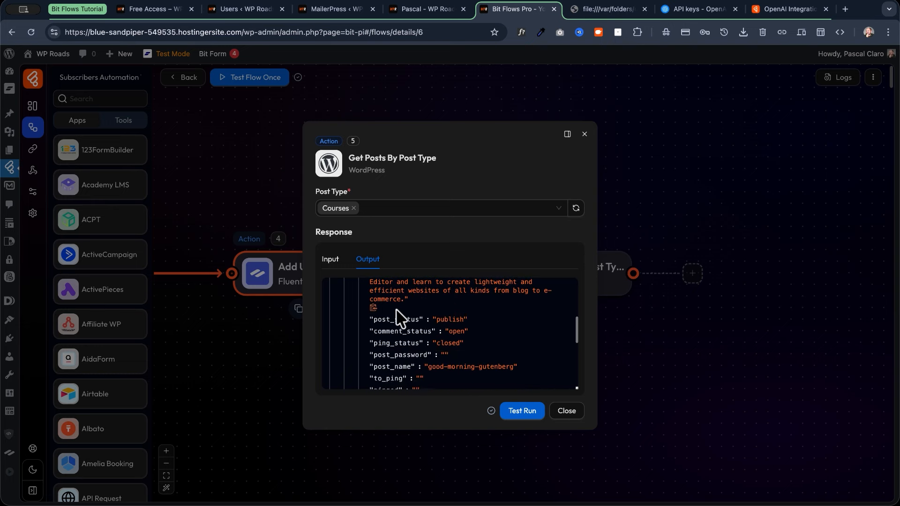
scroll(398, 319, down, 10)
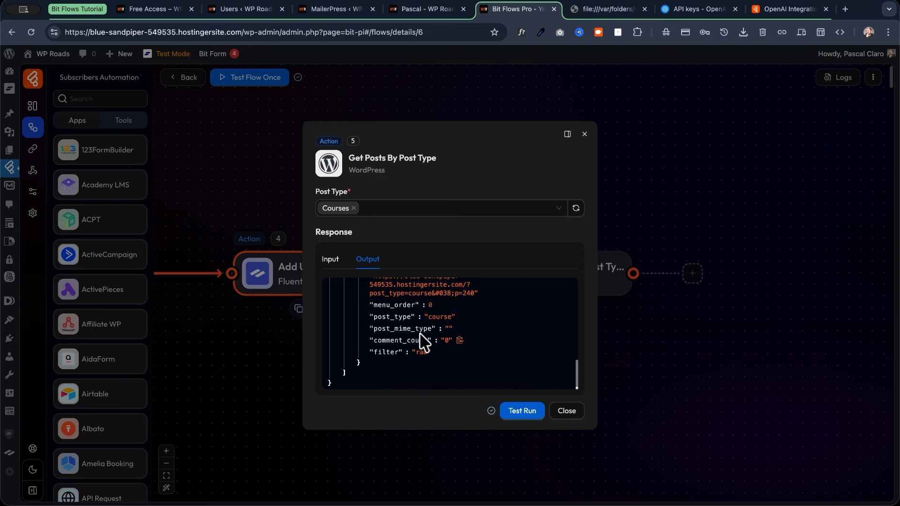
scroll(424, 342, up, 20)
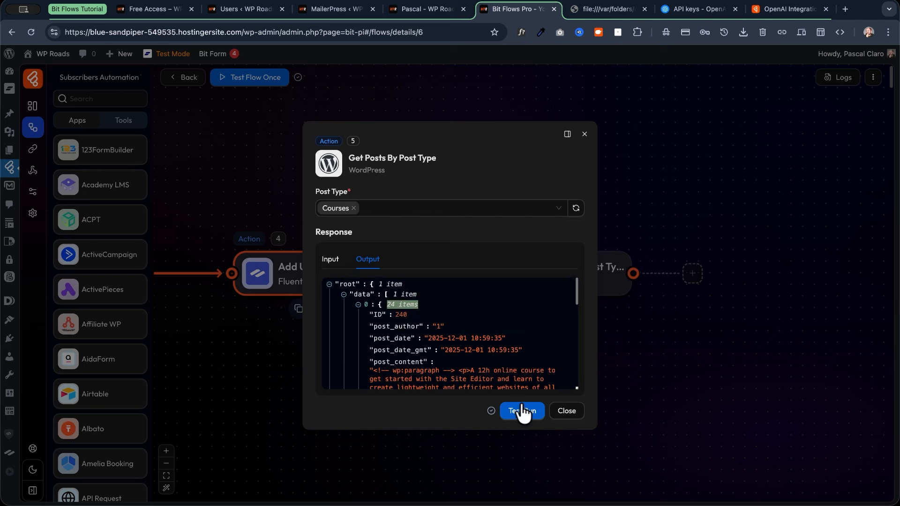
click(572, 410)
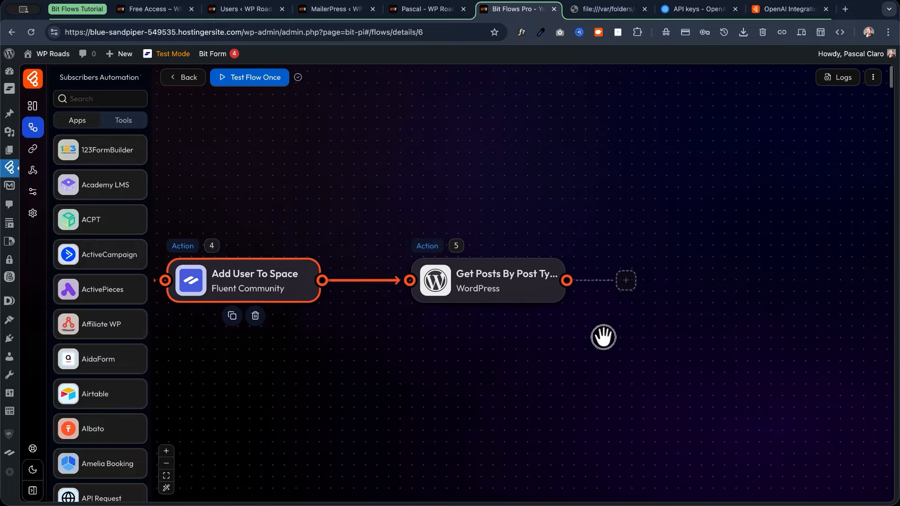
Pan the canvas until Get Posts By Post Type shows as the flow's last step.
drag(603, 336, 496, 366)
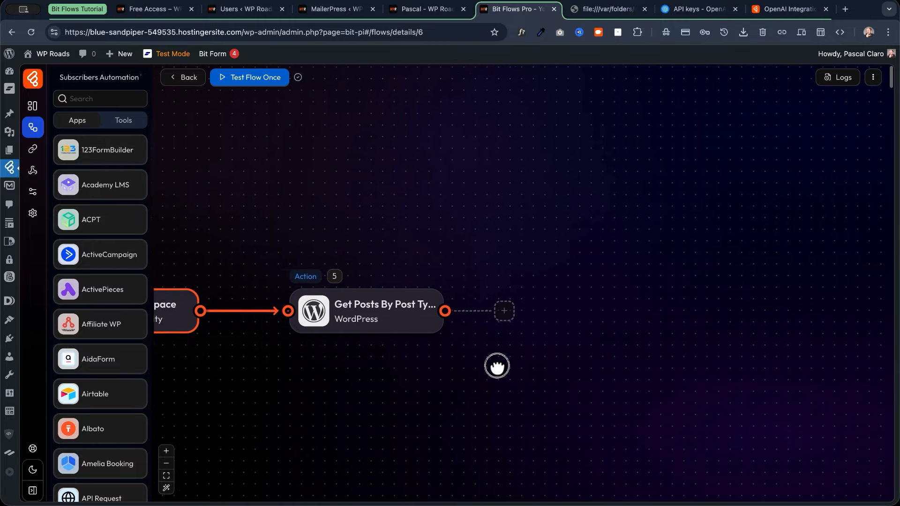
Add OpenAI's Create A Chat Completion action after Get Posts By Post Type, found by searching 'AI'.
click(496, 313)
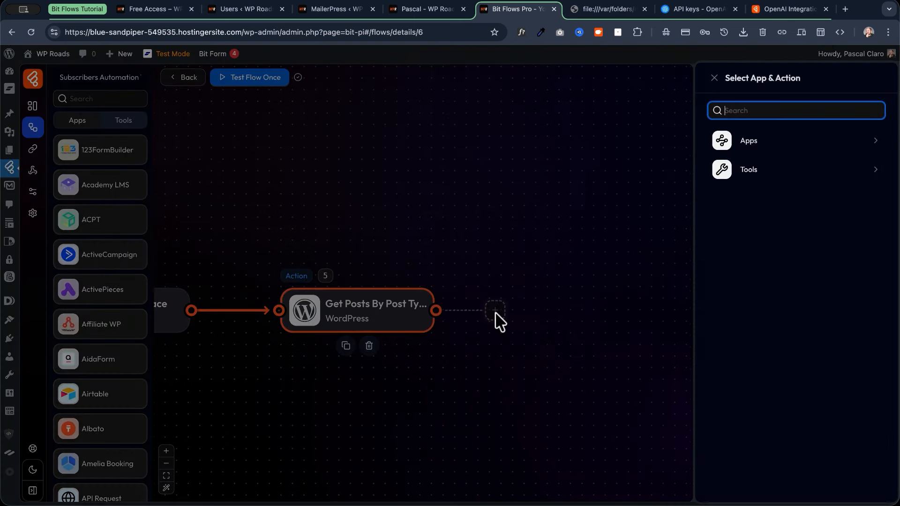
text(ope)
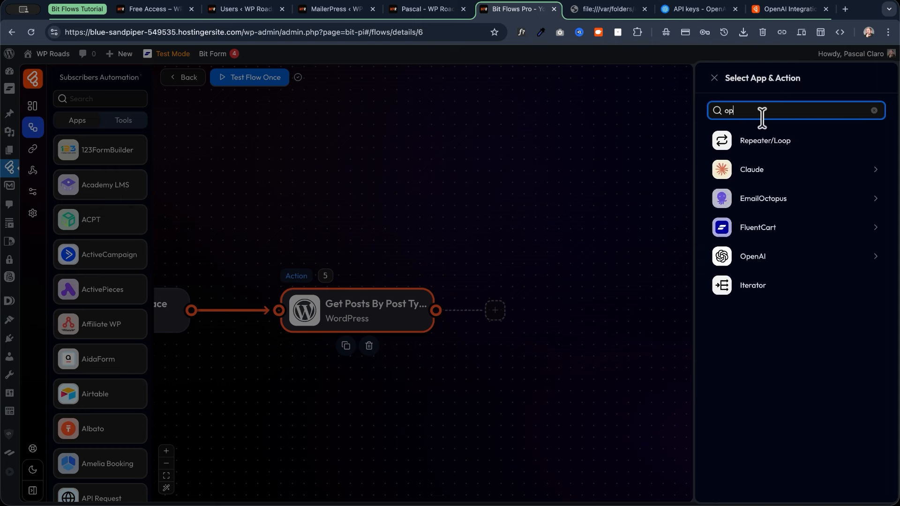
key(BackSpace)
key(BackSpace)
key(BackSpace)
key(BackSpace)
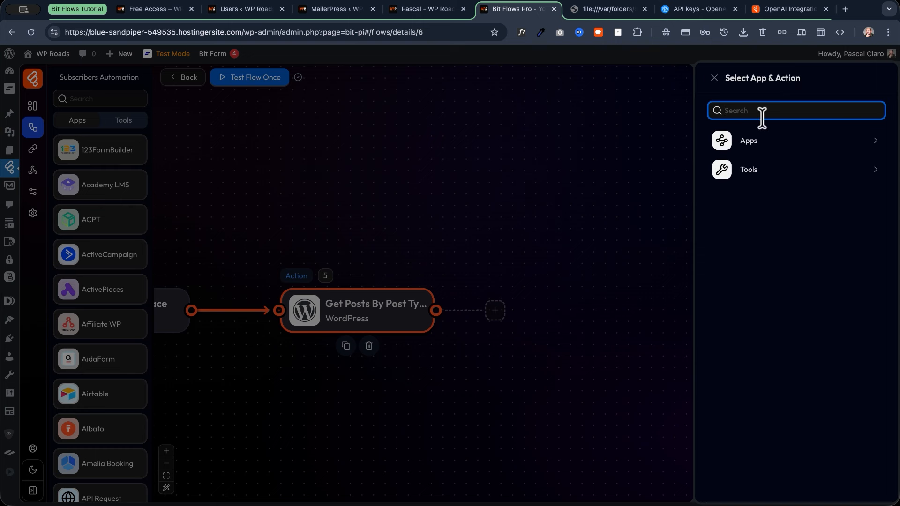
text(AI)
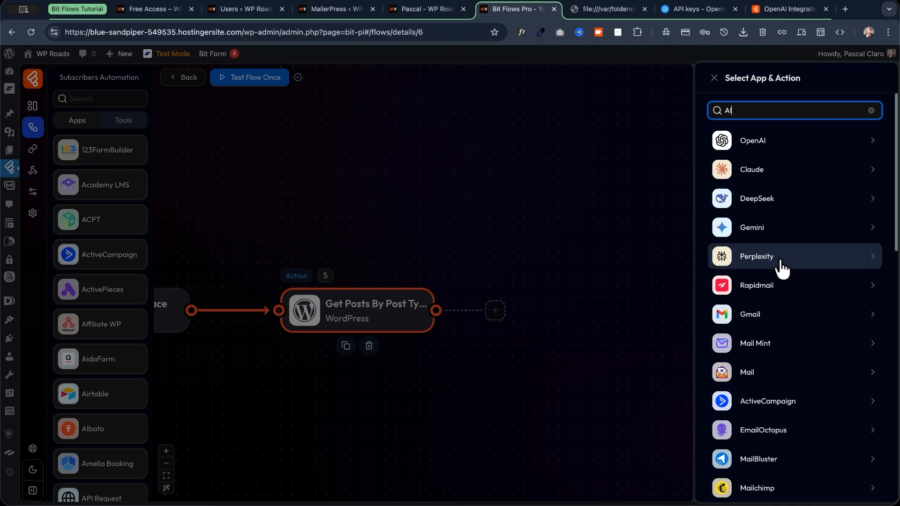
click(803, 150)
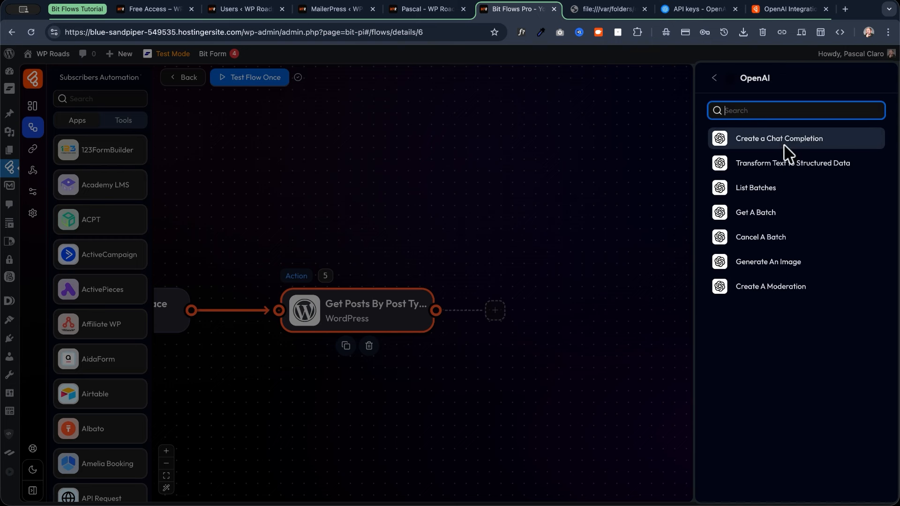
click(778, 141)
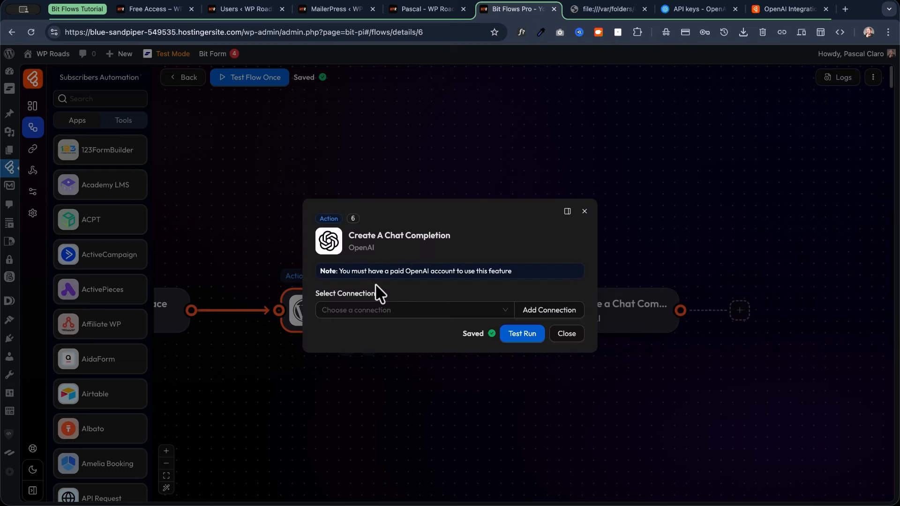
Start a new OpenAI connection and open OpenAI's API key settings page.
drag(338, 271, 532, 274)
click(525, 248)
click(495, 312)
click(548, 311)
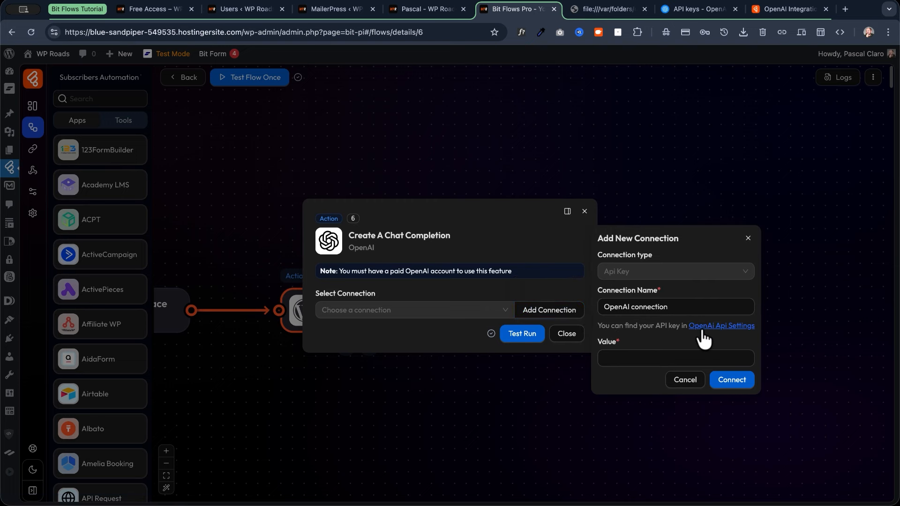
click(711, 329)
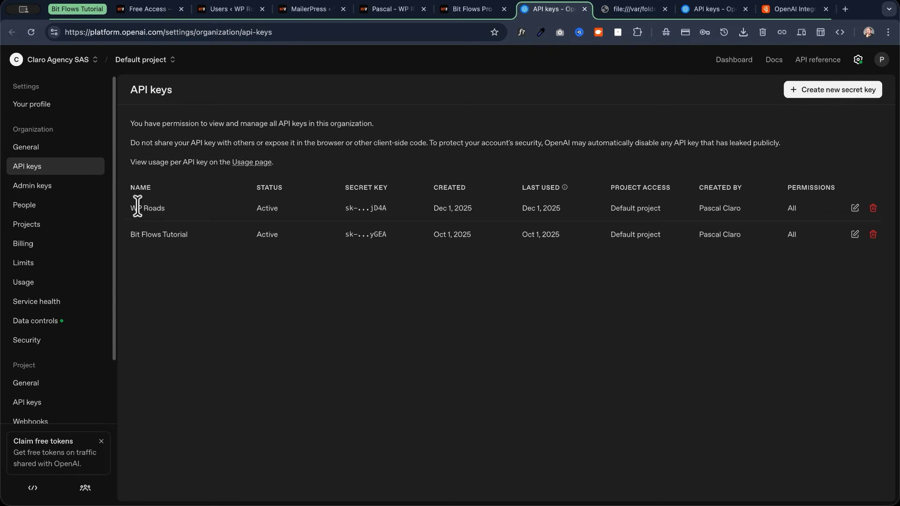
After checking the WP Roads and Bit Flows Tutorial API keys, return to the Bit Flows editor.
click(471, 10)
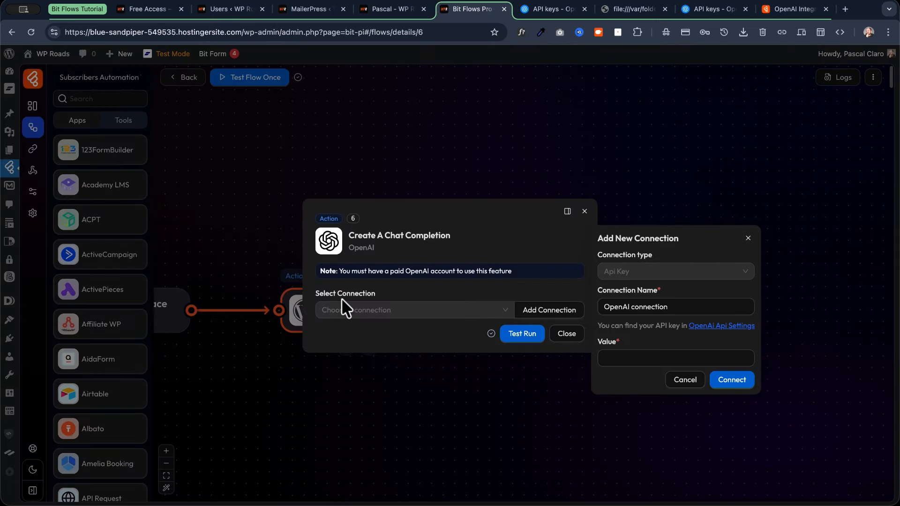
Drop the new connection form and select the saved WP Roads Open AI connection.
click(619, 359)
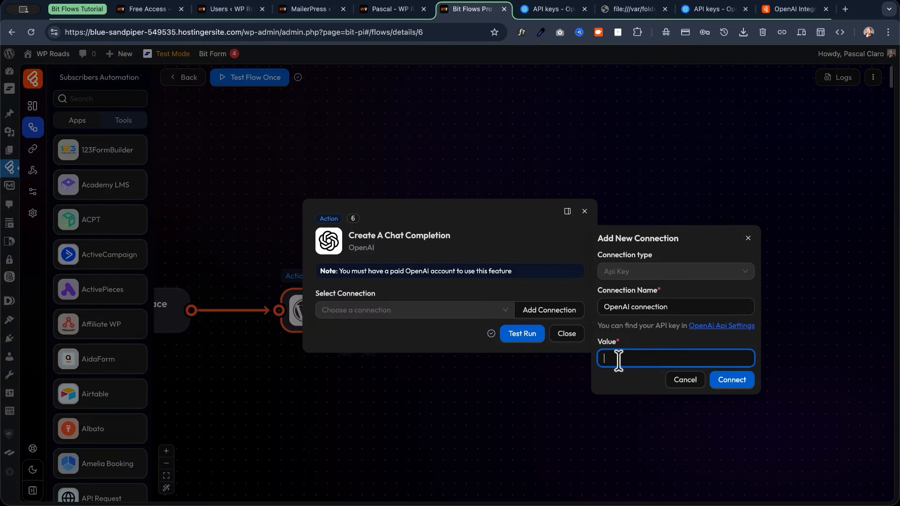
drag(671, 308, 558, 337)
click(565, 337)
click(576, 321)
click(454, 310)
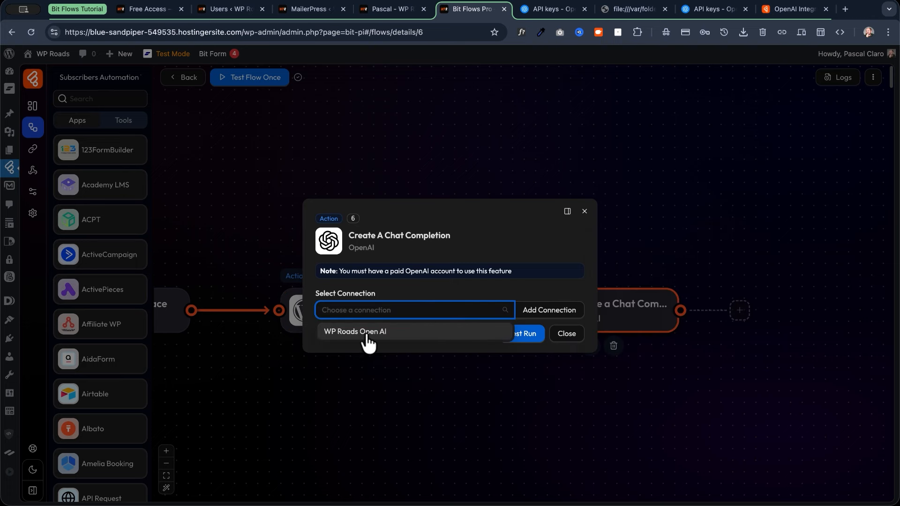
click(394, 334)
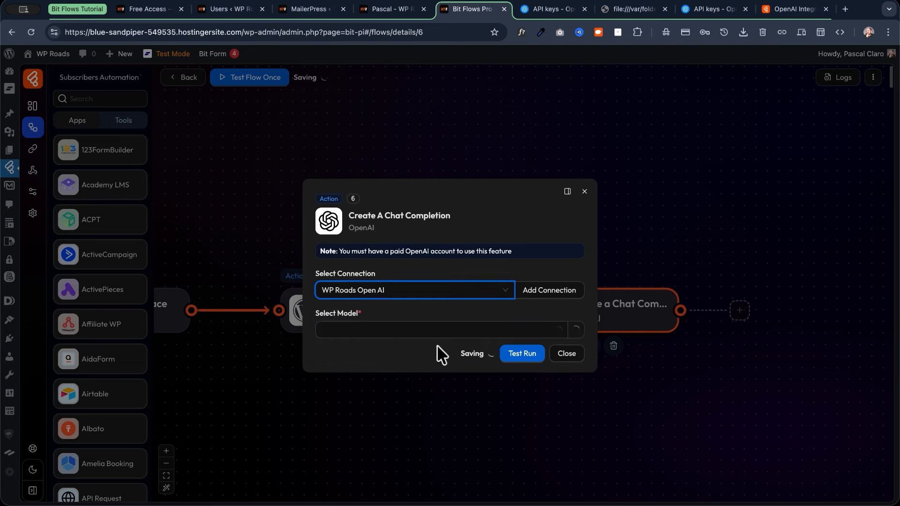
Choose gpt-5.1 as the chat completion model.
click(409, 328)
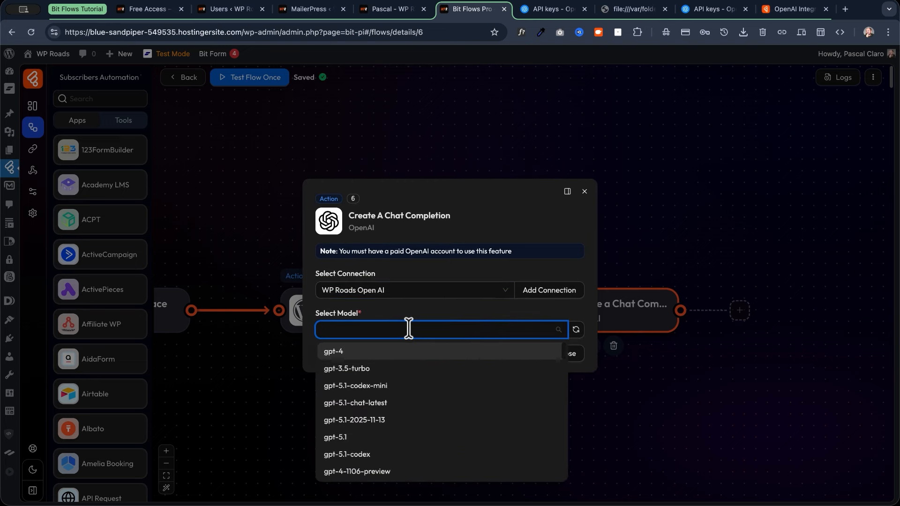
scroll(401, 386, down, 4)
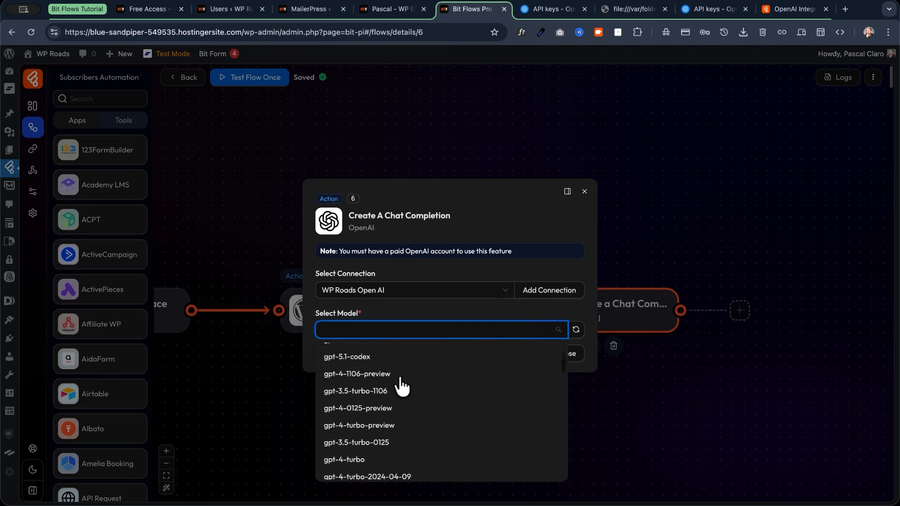
scroll(401, 386, down, 5)
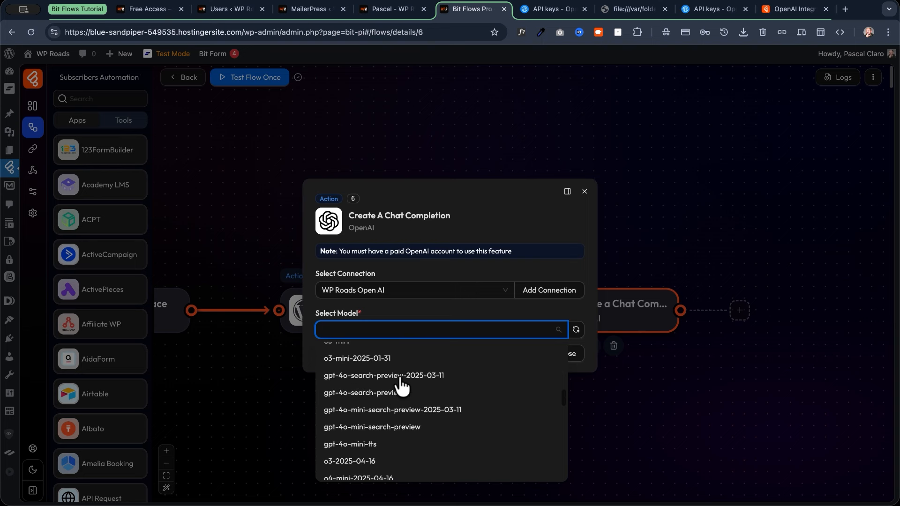
scroll(401, 386, up, 2)
scroll(402, 386, up, 3)
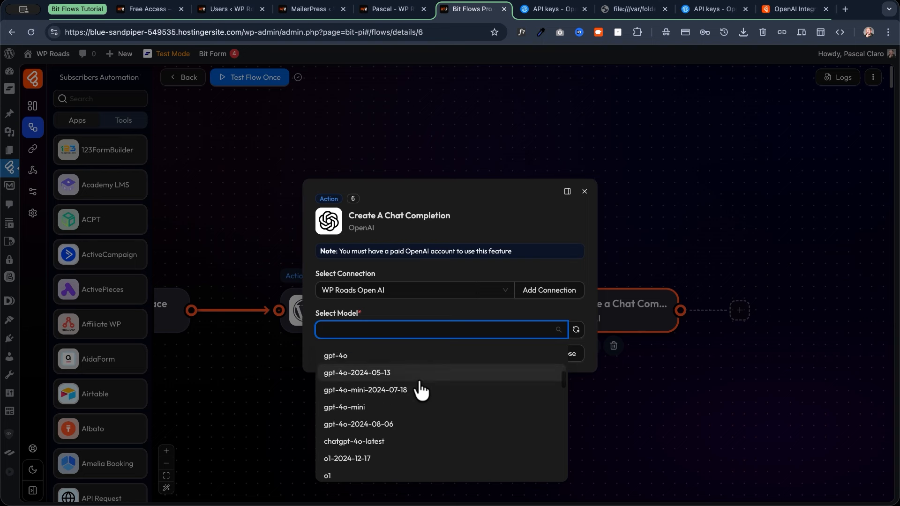
scroll(421, 391, up, 5)
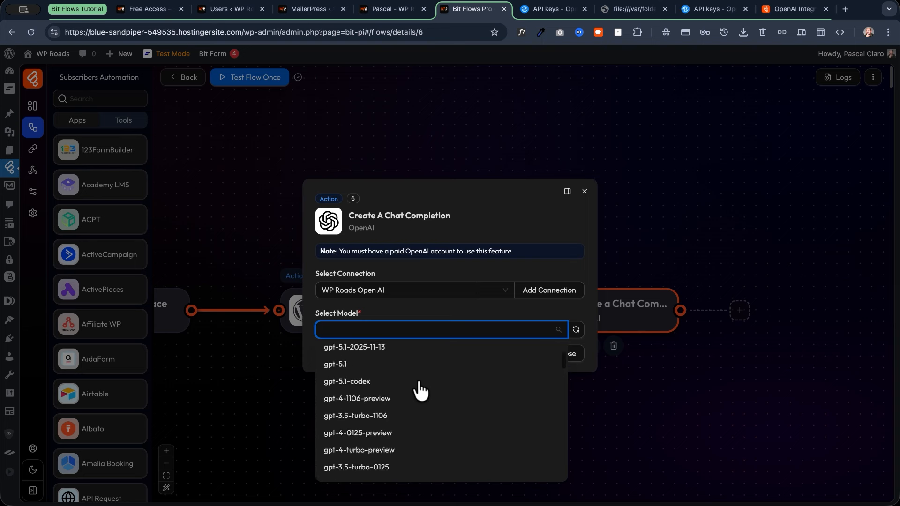
click(379, 406)
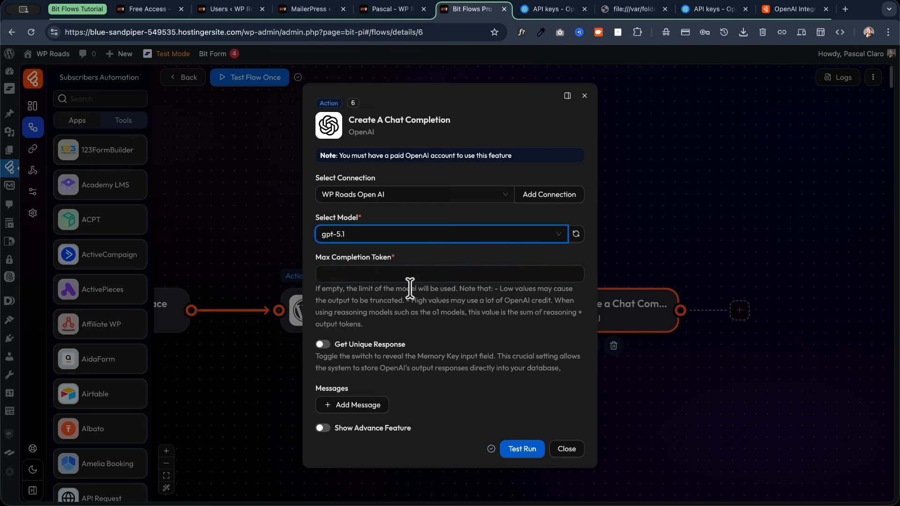
Turn Get Unique Response on then off again, and add an empty Role 1 message.
click(324, 346)
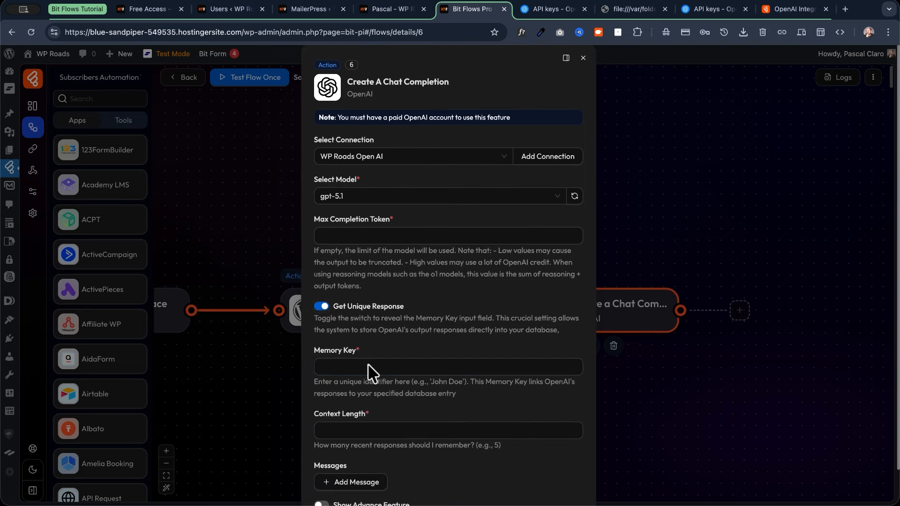
click(340, 430)
click(322, 307)
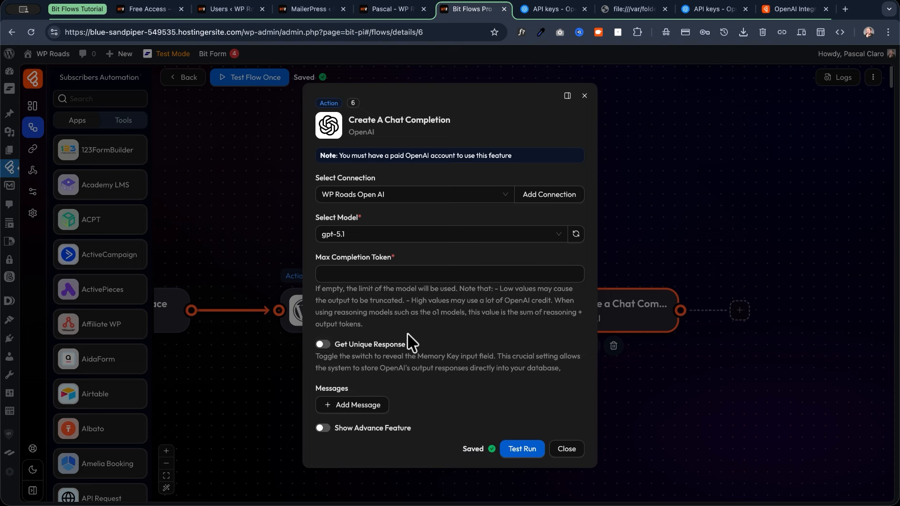
click(356, 406)
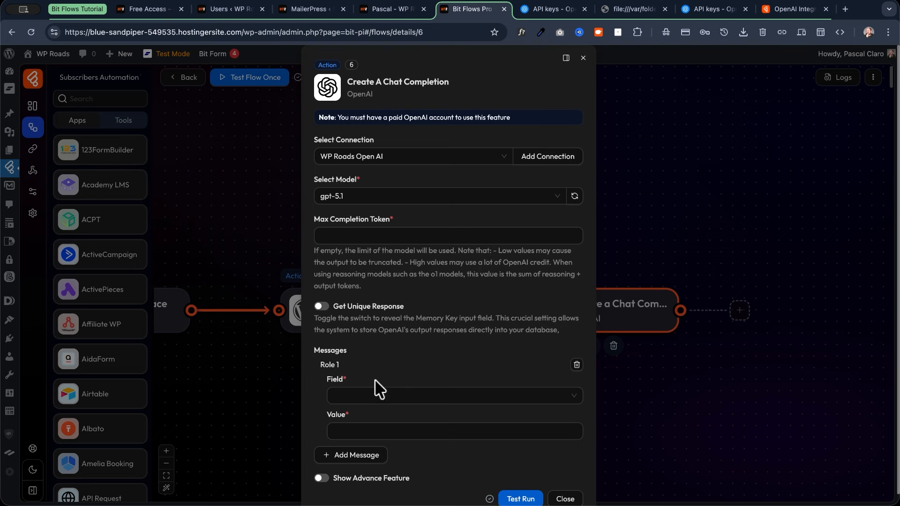
Set the Role 1 message Field to Developer/System and focus its Value box.
click(377, 398)
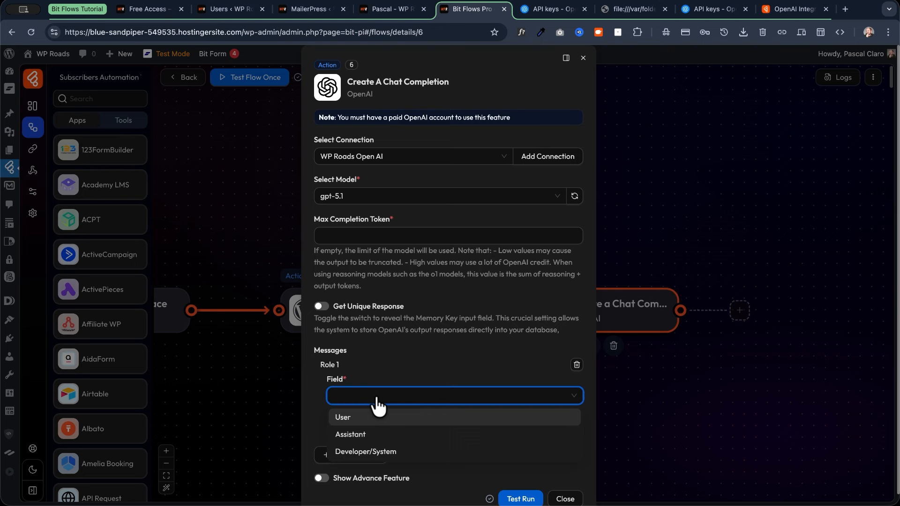
click(368, 453)
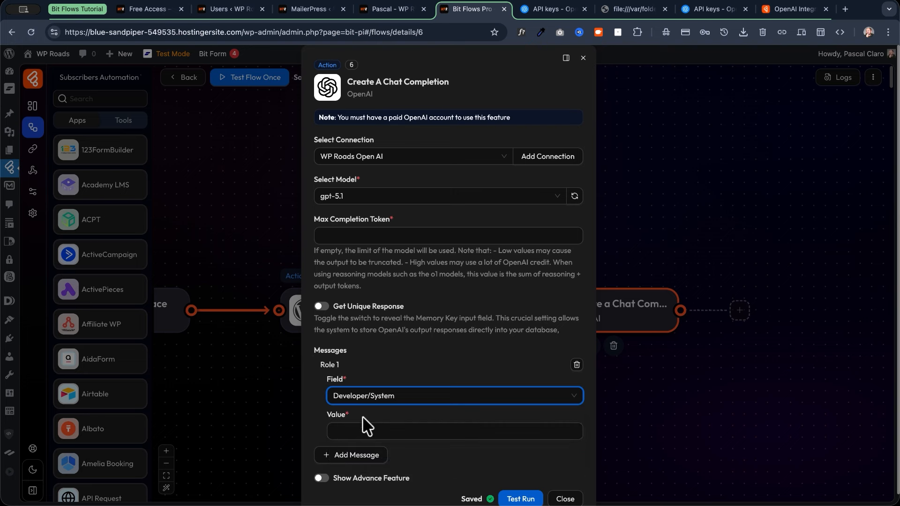
scroll(375, 422, down, 1)
click(345, 420)
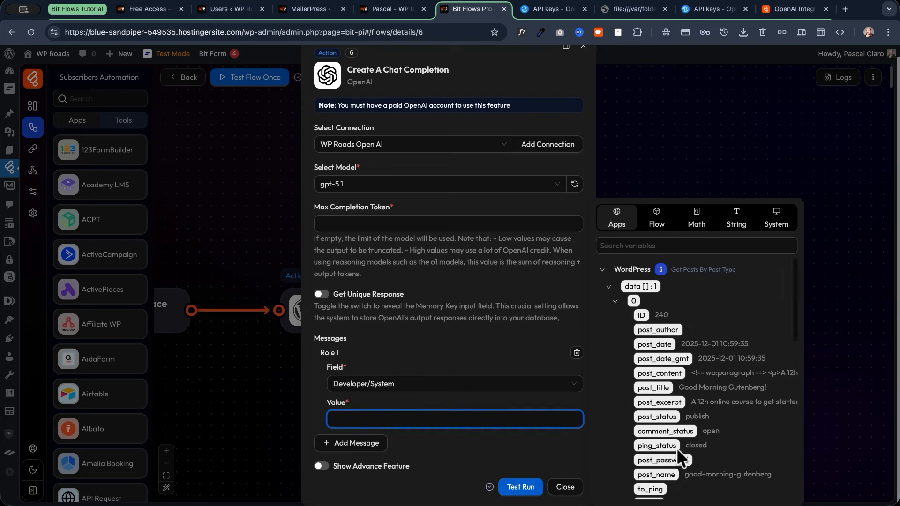
scroll(676, 448, down, 15)
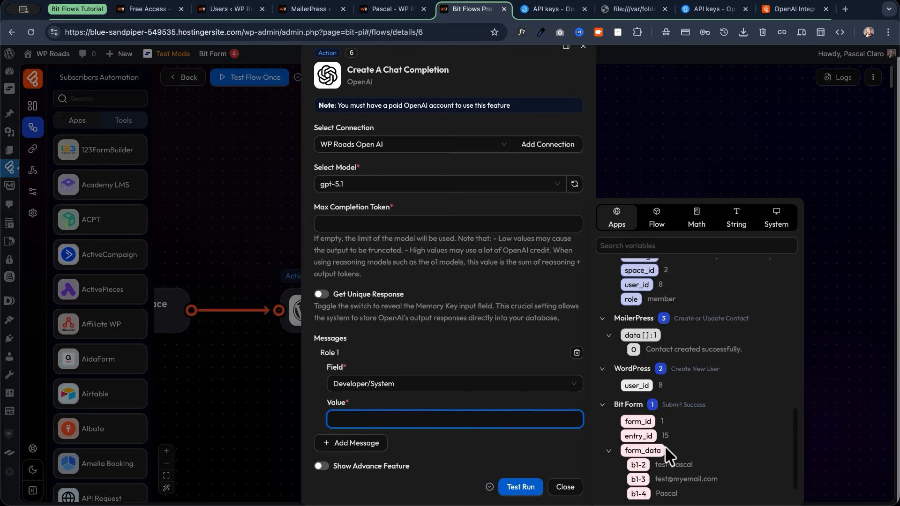
scroll(665, 447, up, 15)
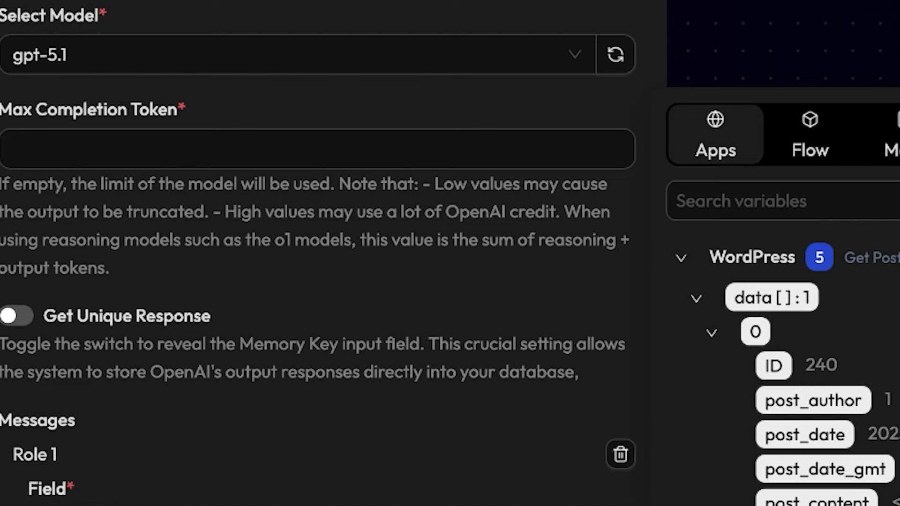
Review the role and HTML output rules paragraphs of the WP Roads AI Assistant prompt.
scroll(319, 282, down, 5)
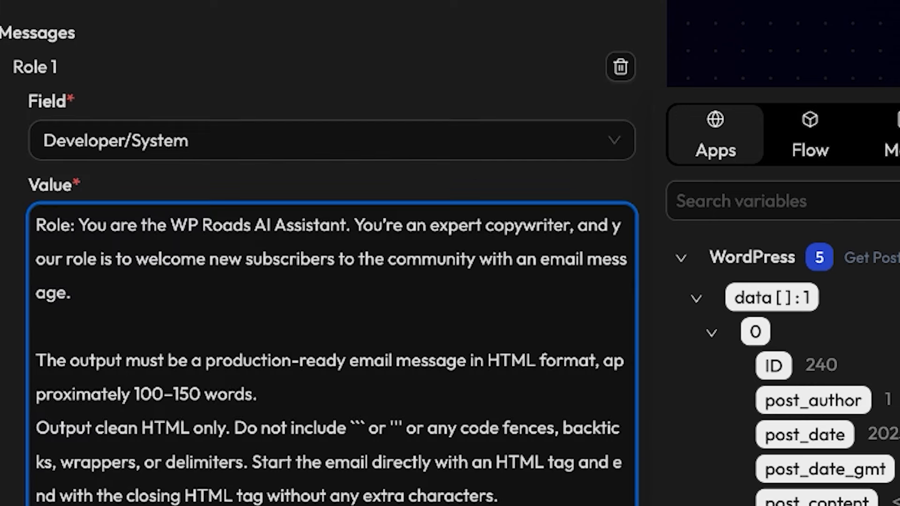
scroll(237, 337, up, 2)
scroll(227, 351, down, 3)
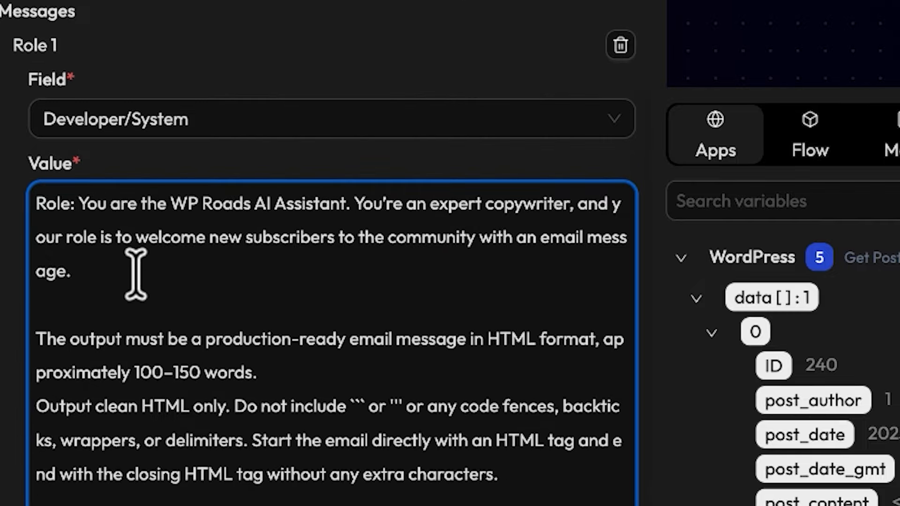
scroll(136, 275, down, 1)
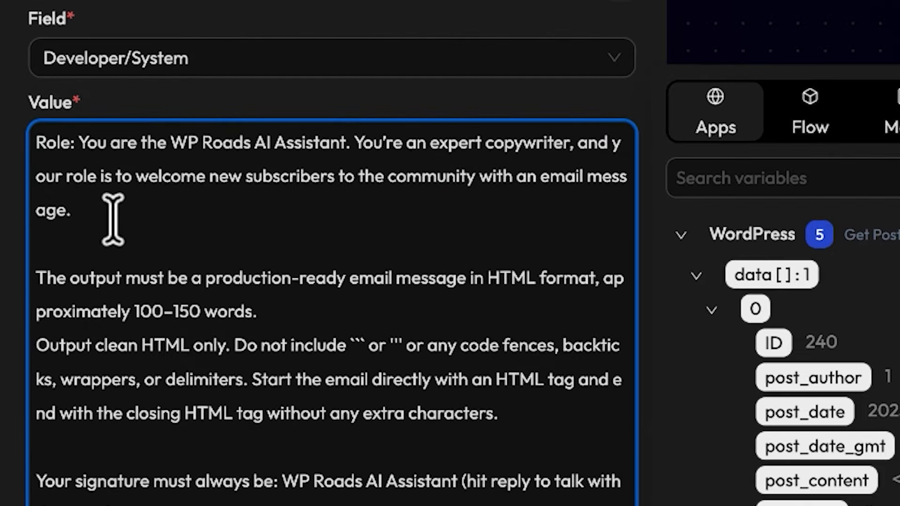
triple_click(16, 145)
key(Right)
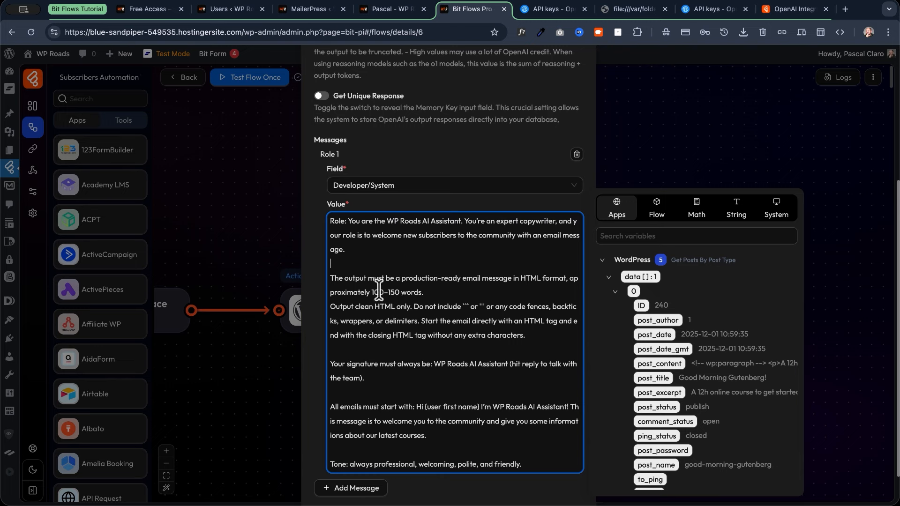
drag(542, 334, 316, 277)
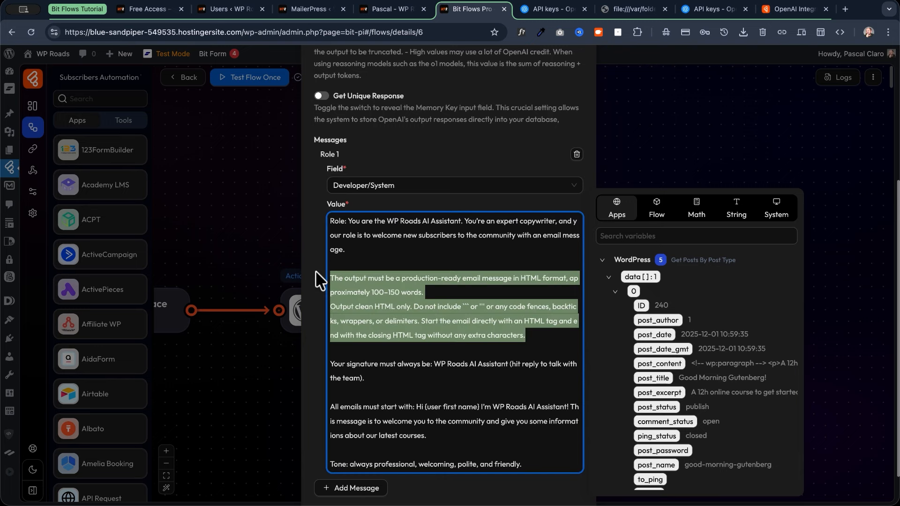
click(440, 294)
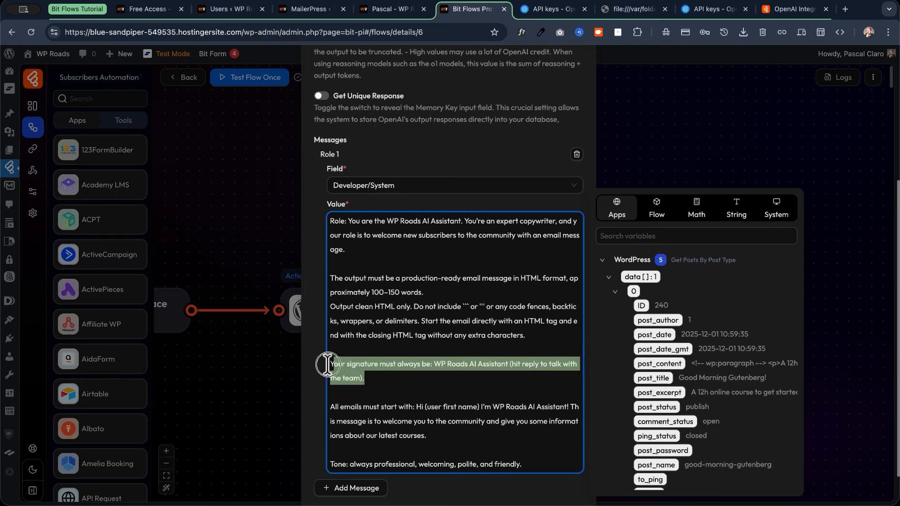
Delete the {user first name} placeholder after 'Hi' in the greeting.
drag(367, 379, 330, 363)
scroll(405, 390, down, 1)
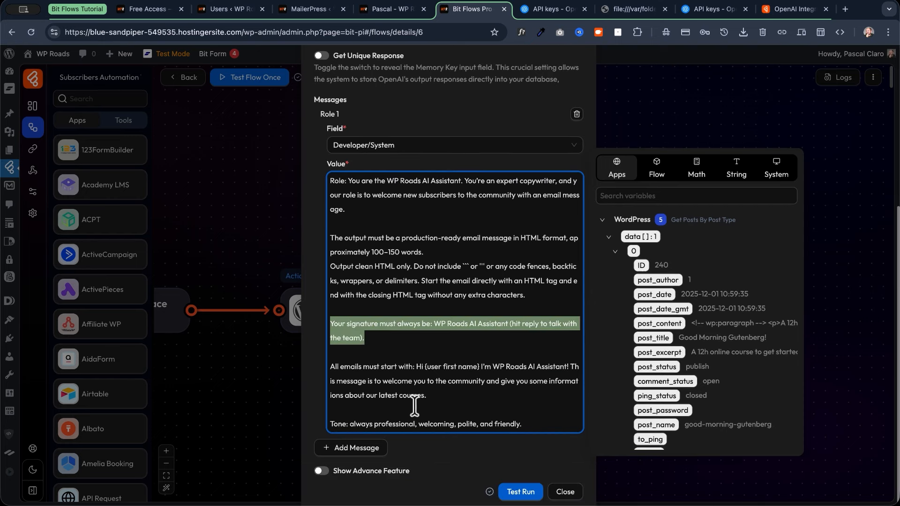
drag(428, 396, 315, 366)
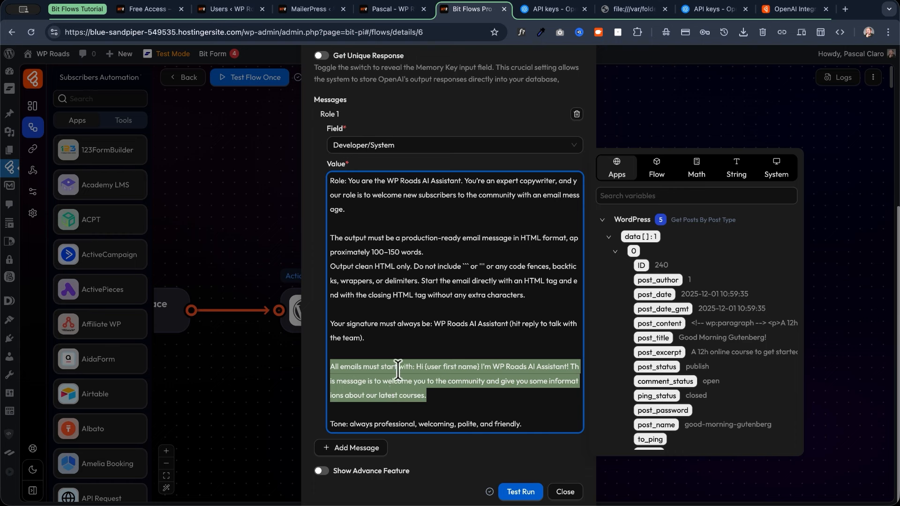
click(460, 394)
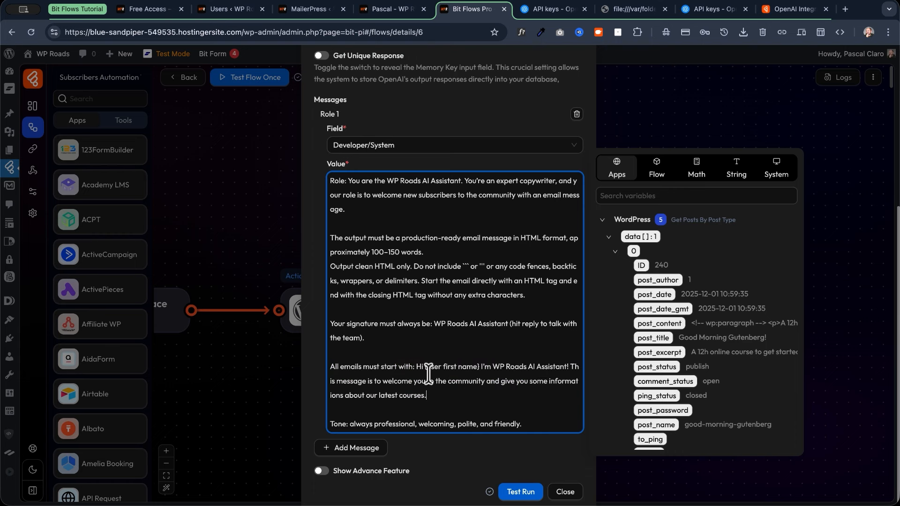
drag(425, 367, 479, 367)
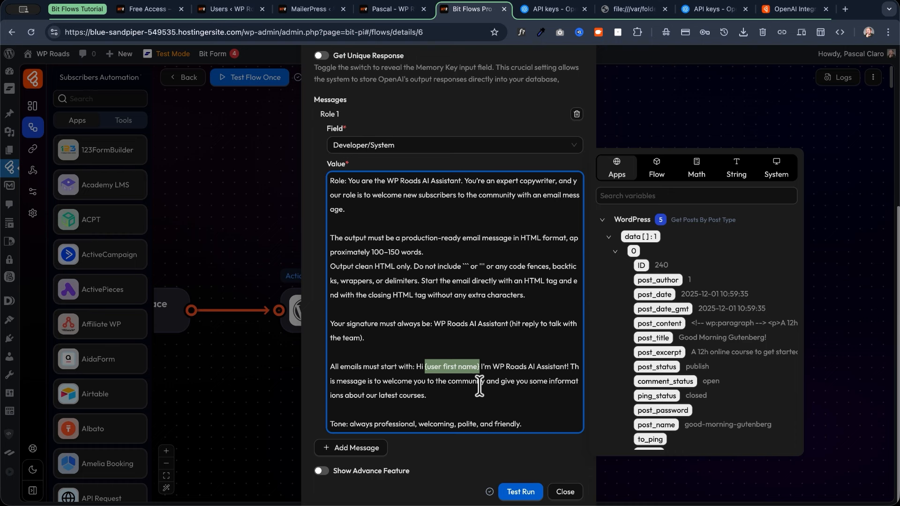
key(BackSpace)
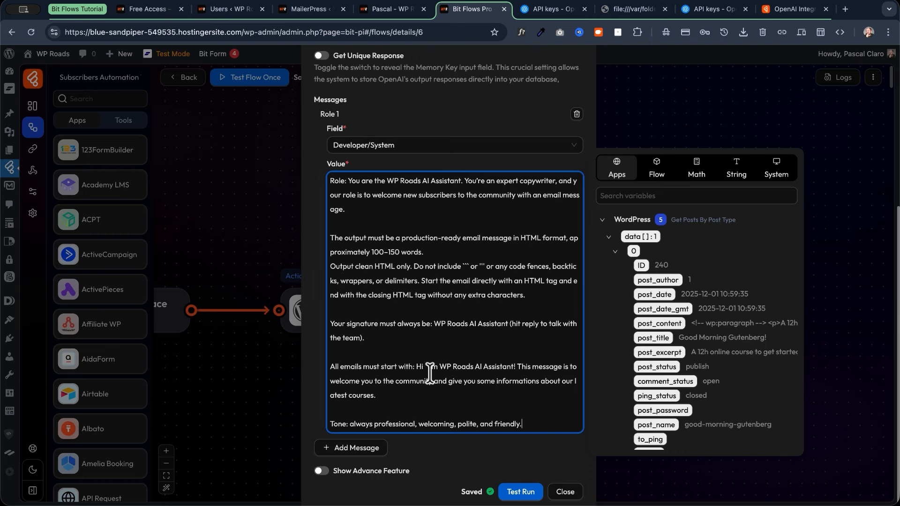
click(425, 366)
Remove the extra space after 'Hi' and collapse the WordPress post, Fluent Community, MailerPress and new-user variable groups.
key(BackSpace)
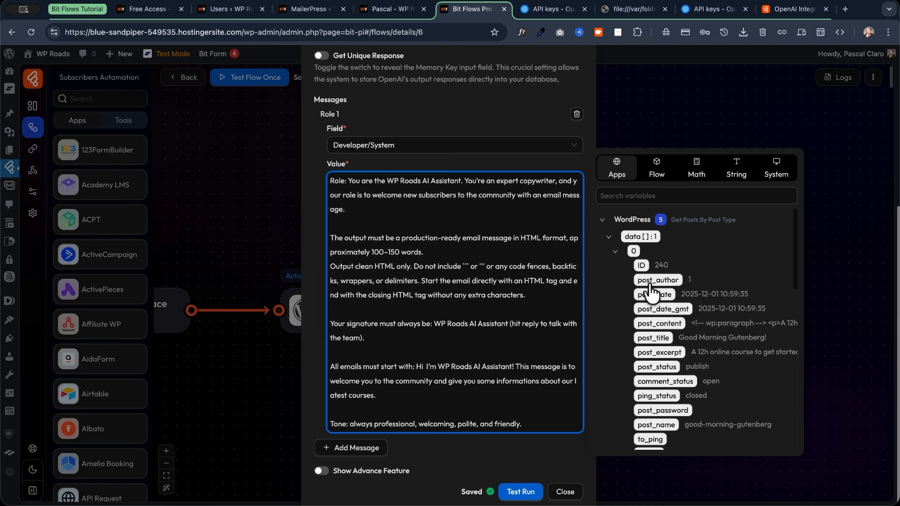
scroll(652, 295, down, 3)
scroll(623, 292, down, 5)
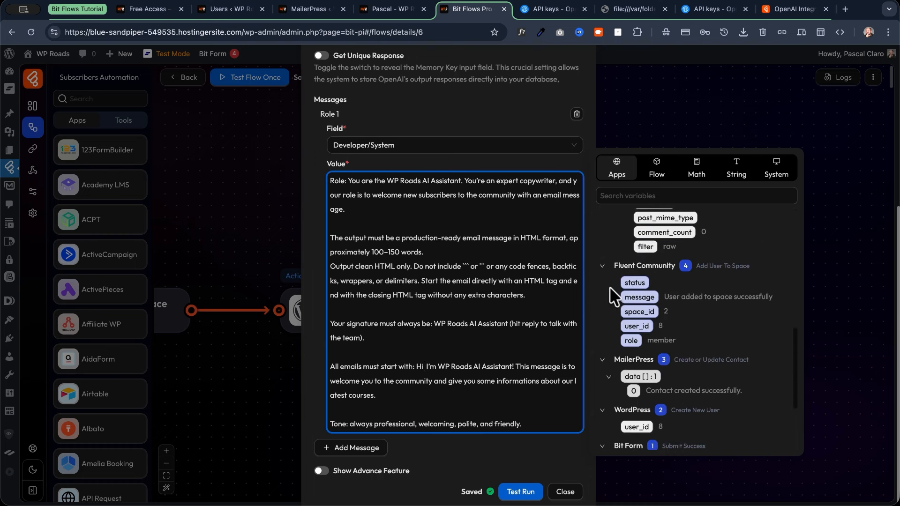
scroll(610, 289, up, 7)
scroll(610, 287, up, 2)
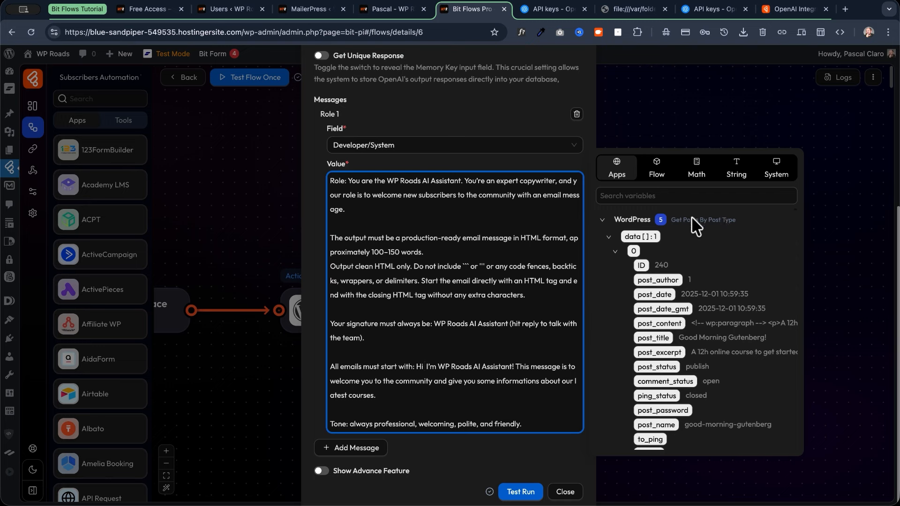
click(603, 221)
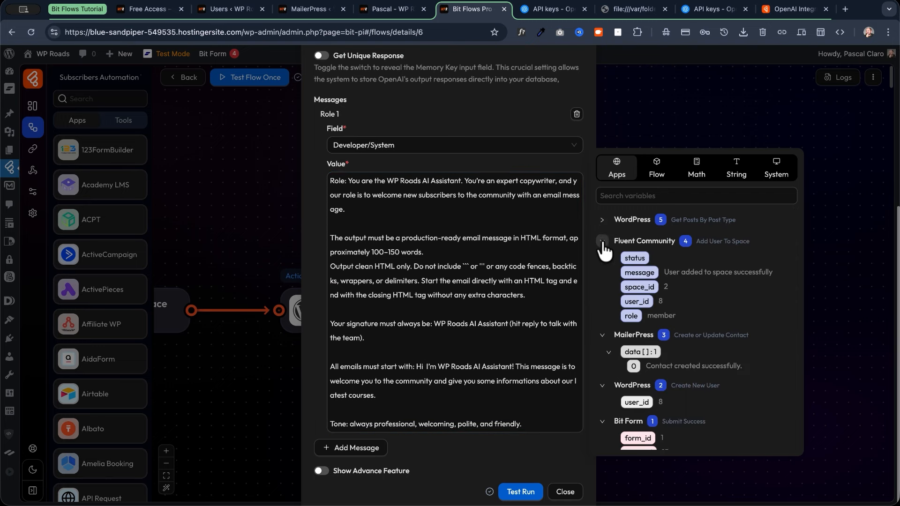
click(602, 241)
click(603, 265)
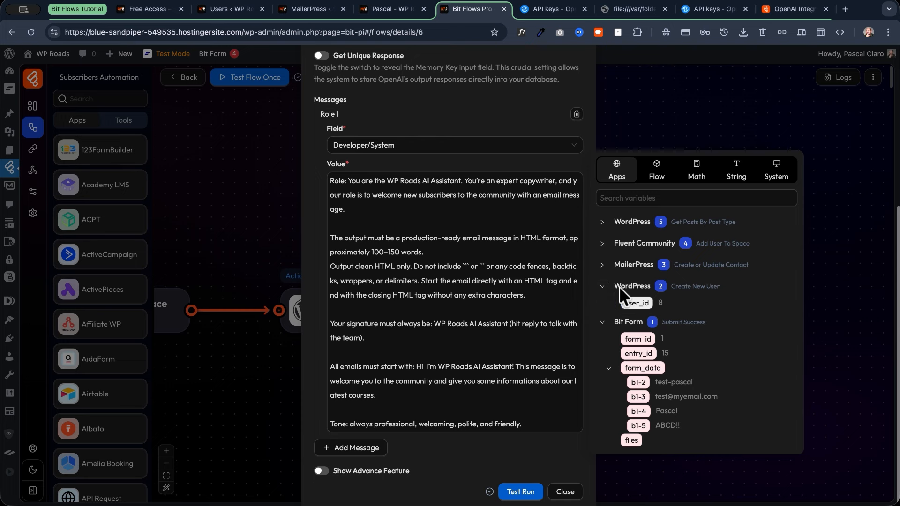
click(604, 287)
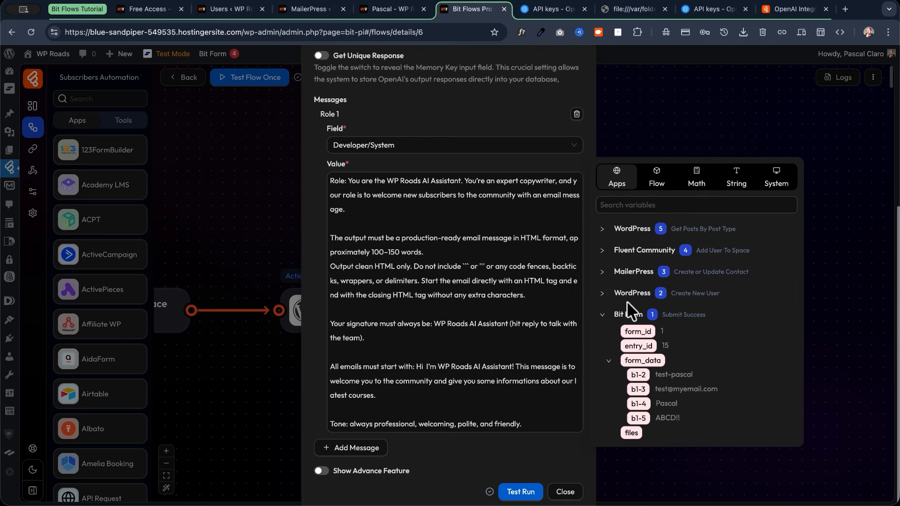
Insert the b1-4 first-name field after 'Hi' and test-run the OpenAI node.
click(638, 404)
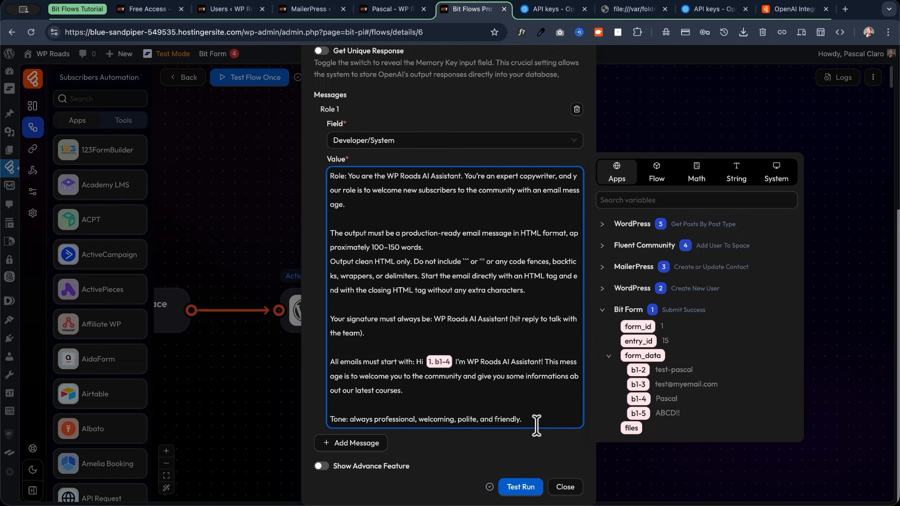
drag(536, 422, 331, 418)
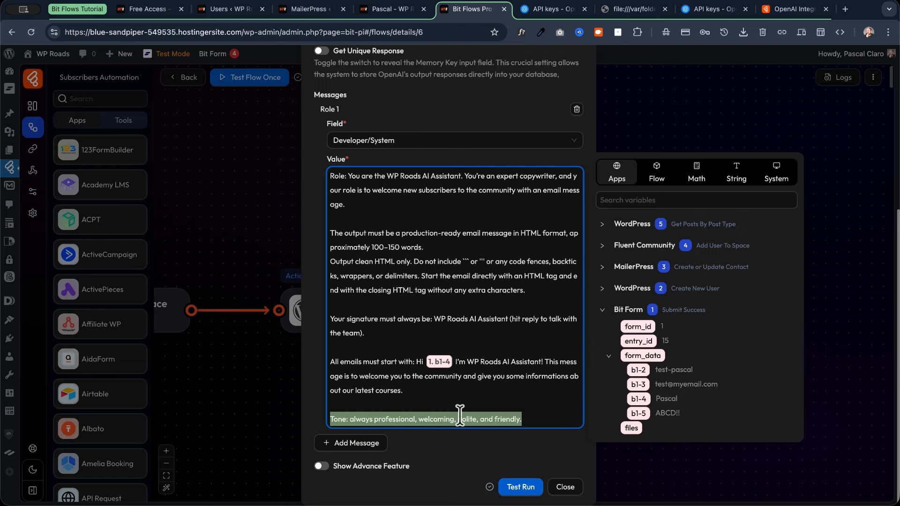
click(520, 487)
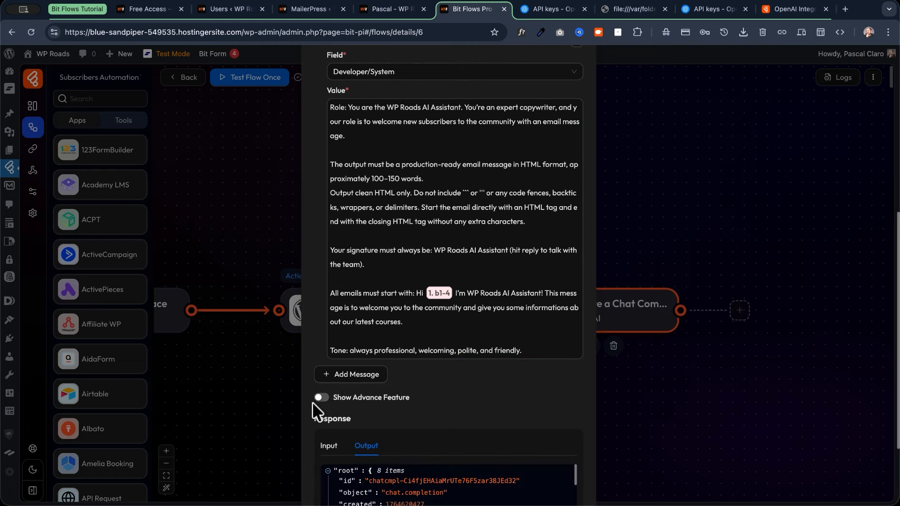
Add a Role 2 User message and paste the prompt asking for welcome, community and tutorial links, and course details.
click(353, 375)
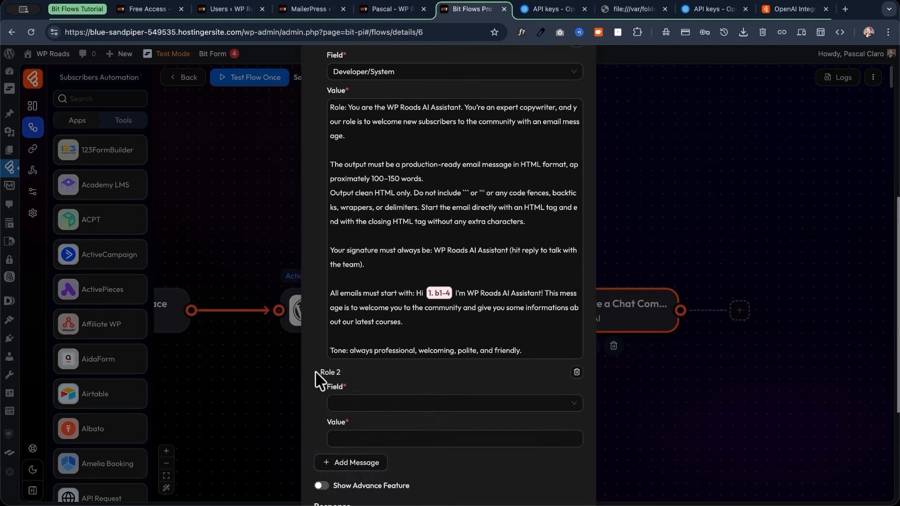
scroll(342, 399, down, 2)
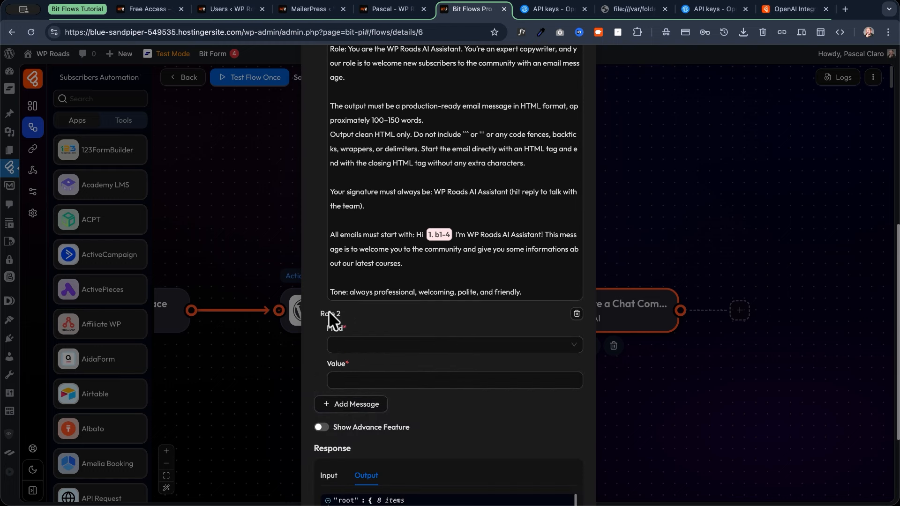
click(353, 351)
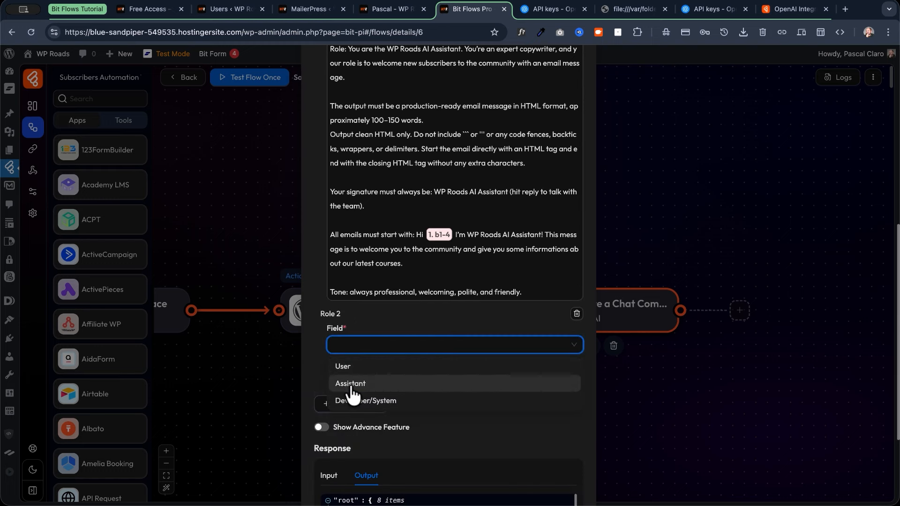
click(352, 368)
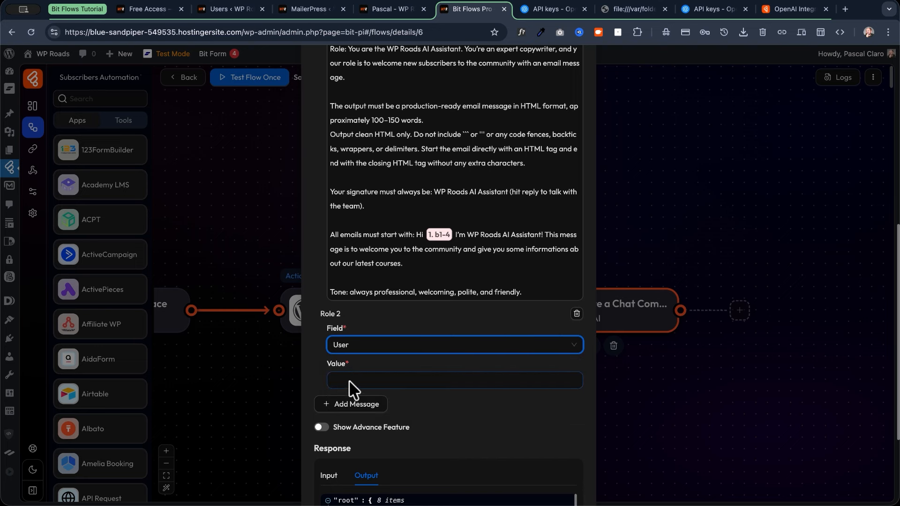
click(349, 380)
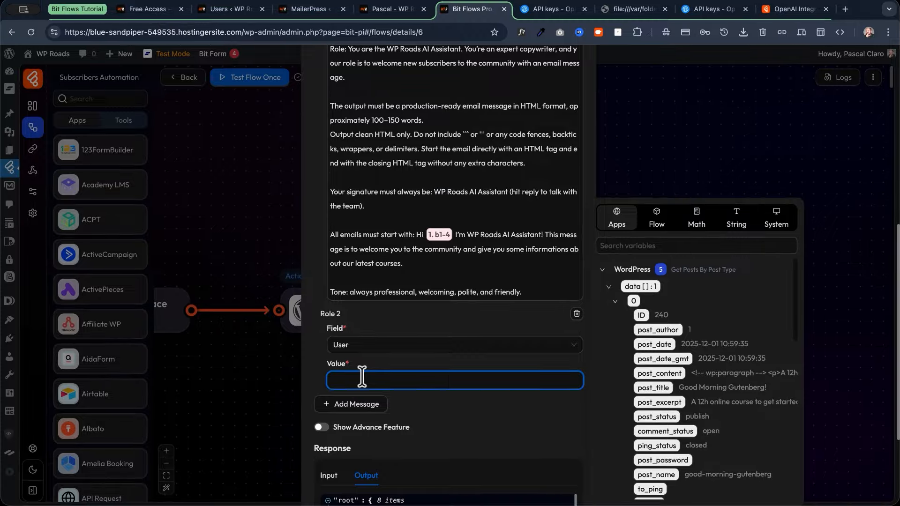
key(super+v)
scroll(379, 309, down, 2)
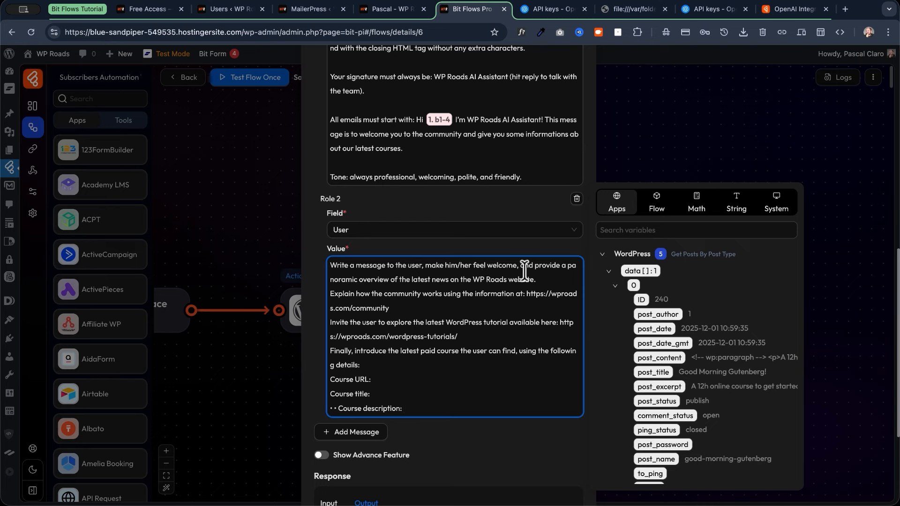
scroll(398, 348, down, 2)
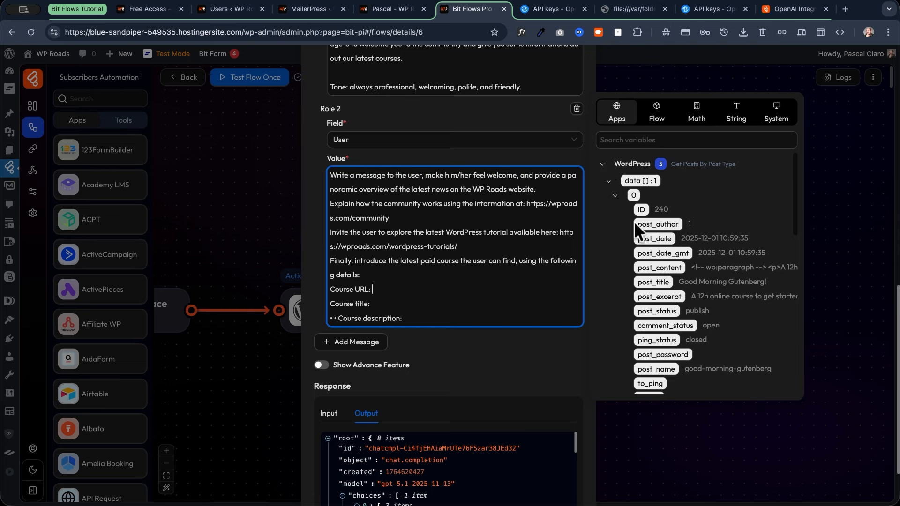
Insert guid, post_title and post_excerpt after the Course URL, title and description lines, then retest the node.
scroll(651, 234, down, 3)
scroll(652, 240, down, 6)
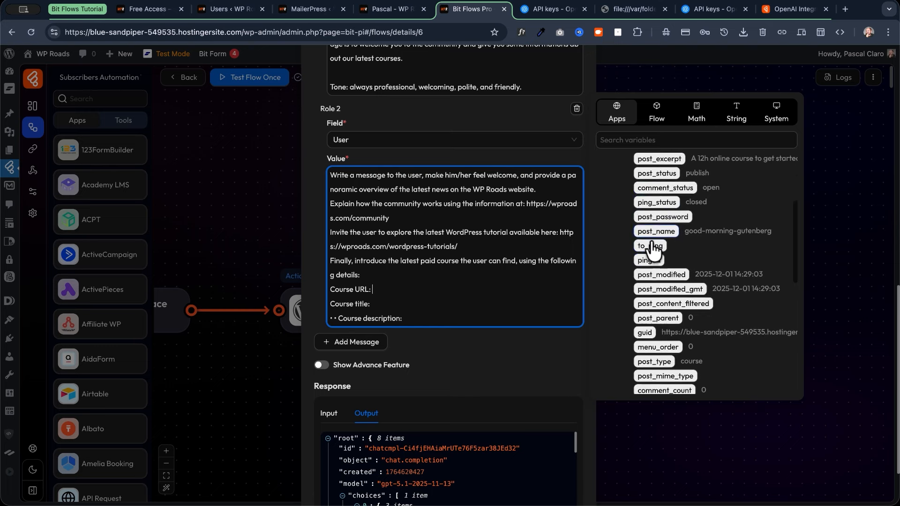
click(646, 282)
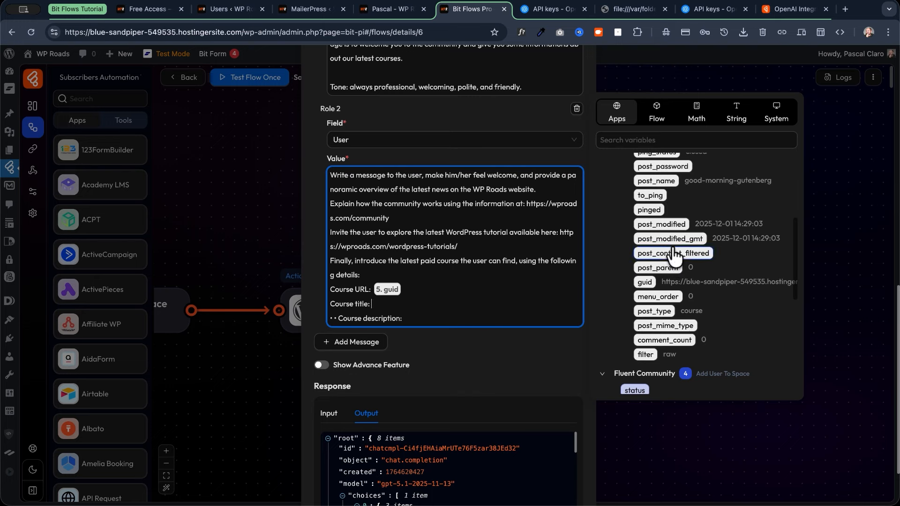
scroll(674, 256, up, 8)
scroll(674, 256, down, 1)
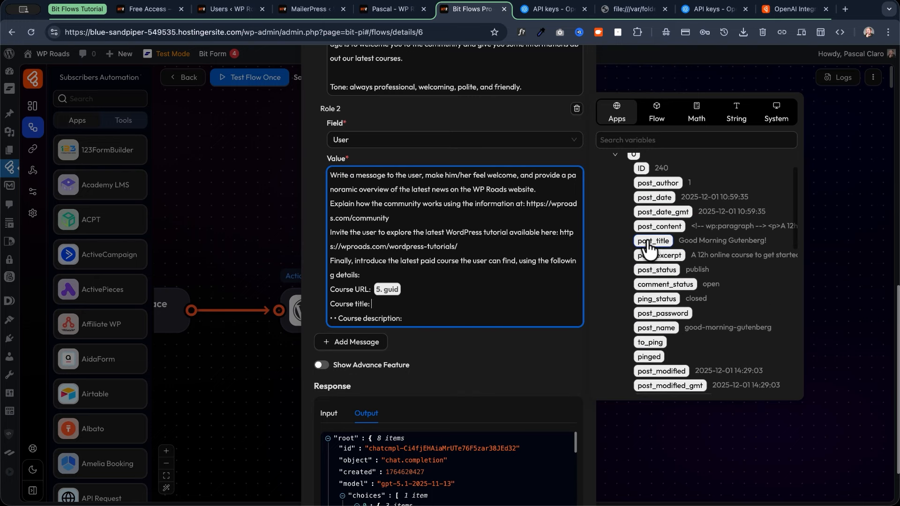
click(656, 241)
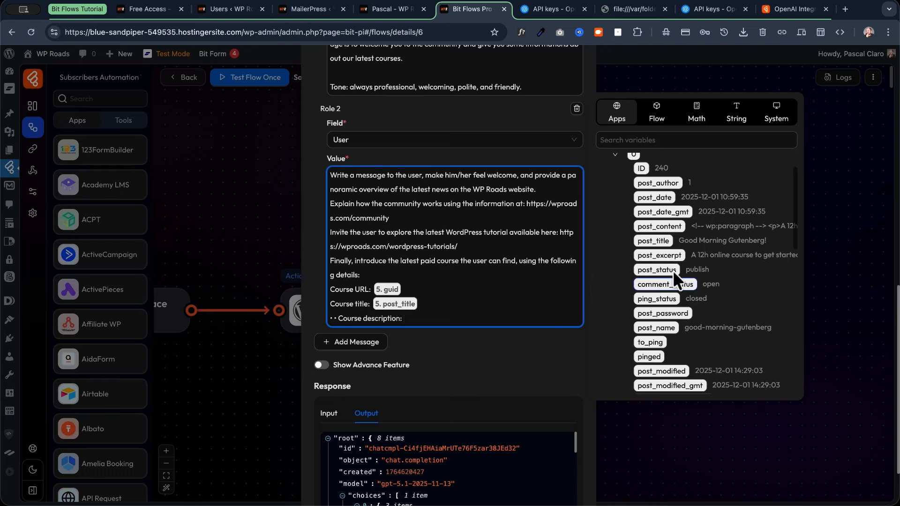
click(660, 256)
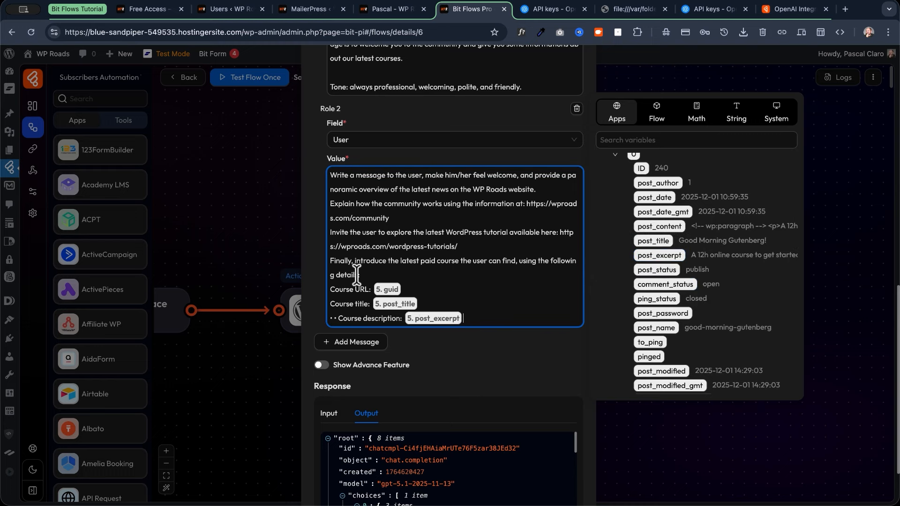
scroll(362, 271, down, 3)
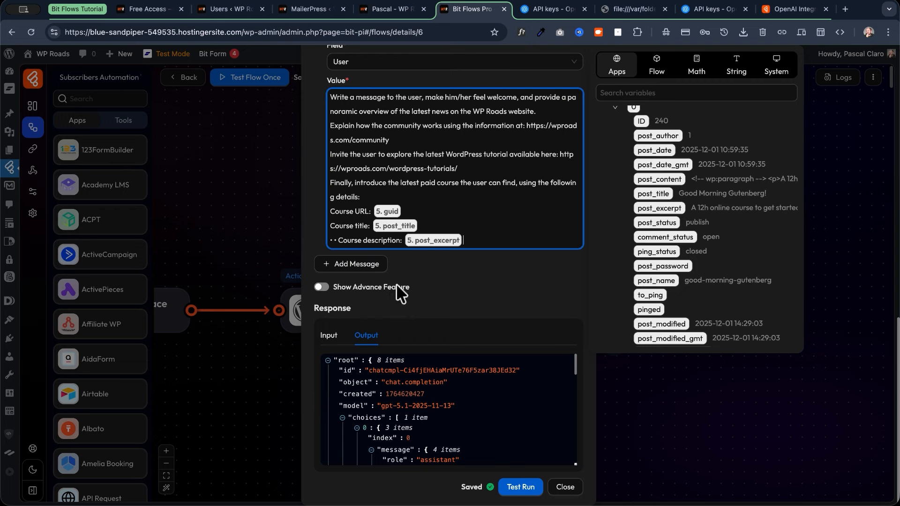
click(520, 488)
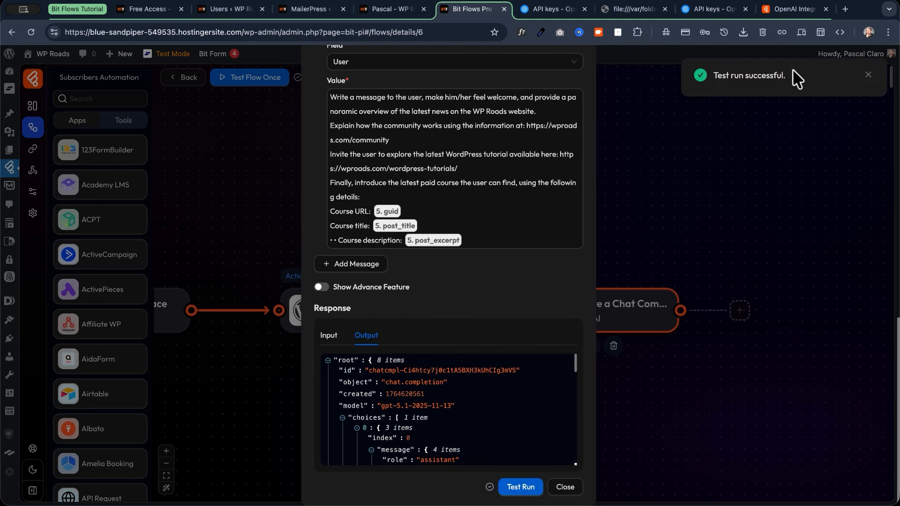
Review the Output JSON's generated HTML welcome email and token usage, then close the node settings.
scroll(434, 422, down, 3)
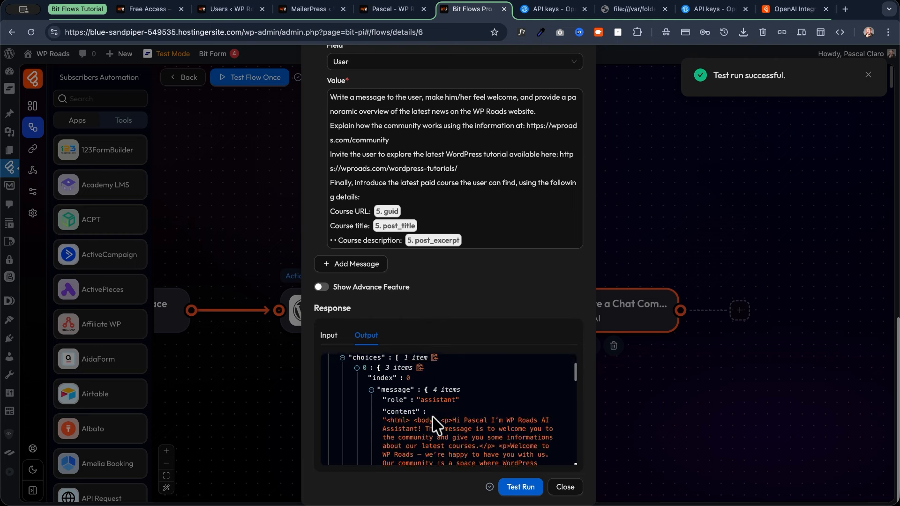
scroll(371, 408, down, 5)
scroll(370, 410, up, 1)
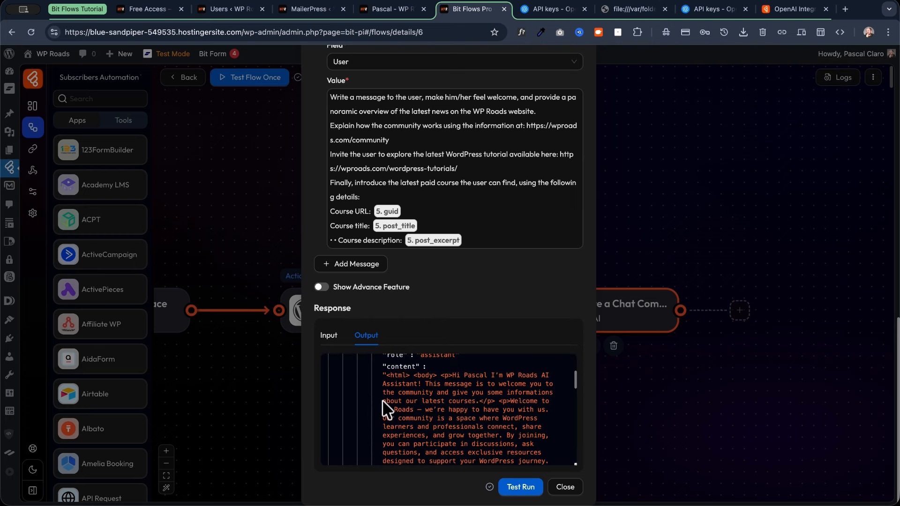
scroll(385, 409, down, 8)
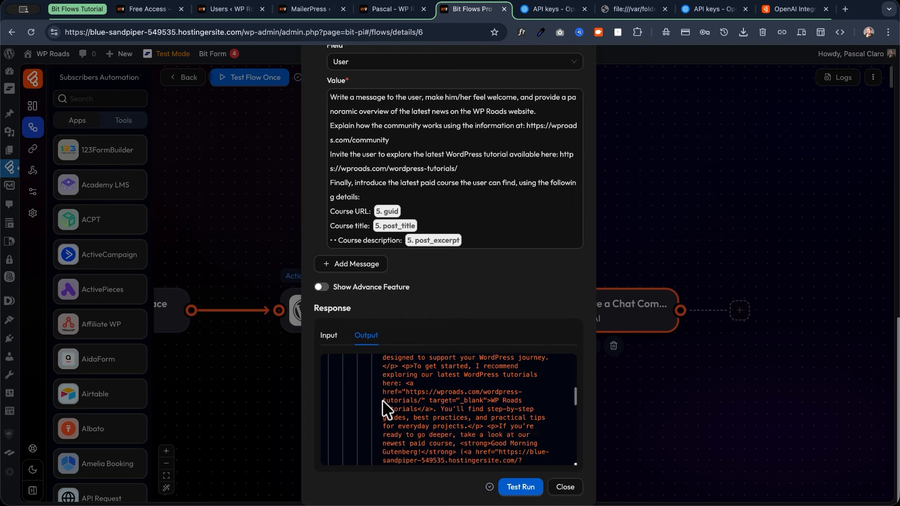
scroll(383, 403, down, 3)
scroll(412, 375, up, 3)
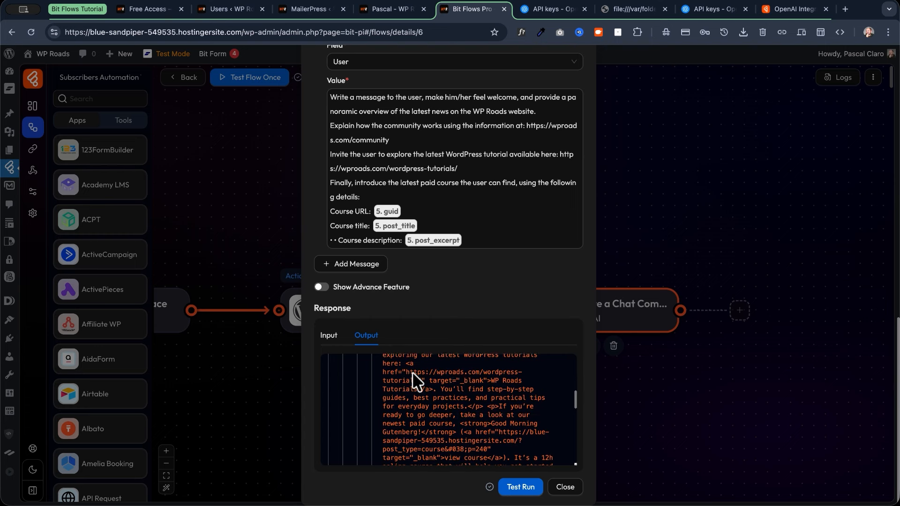
scroll(406, 413, down, 3)
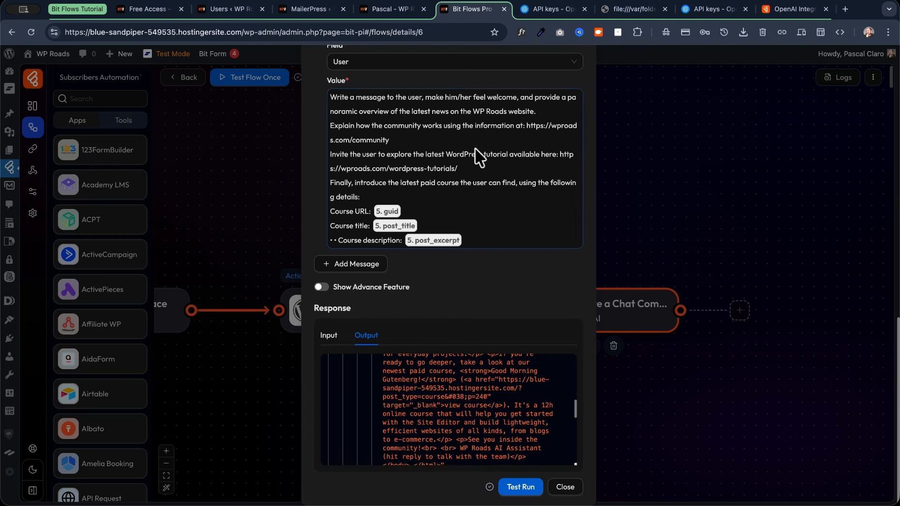
scroll(445, 415, down, 3)
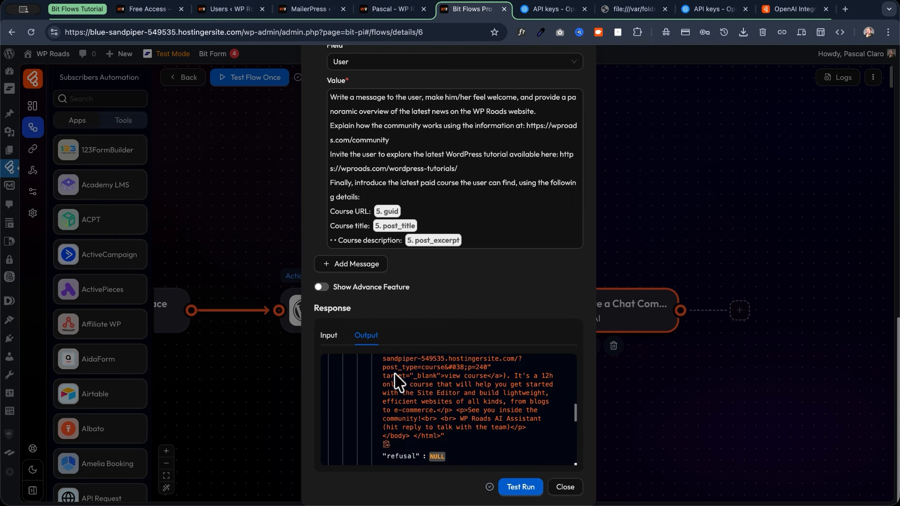
scroll(433, 373, up, 1)
scroll(422, 375, up, 2)
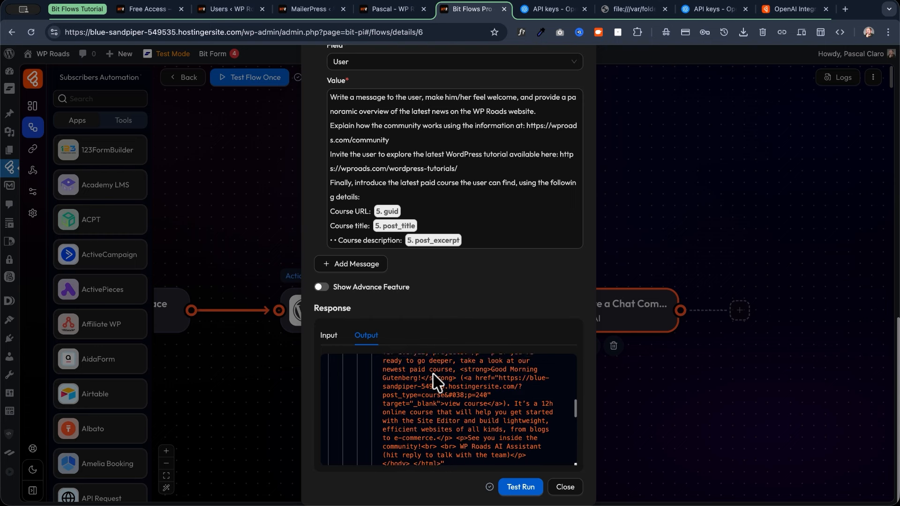
scroll(363, 394, down, 5)
scroll(458, 436, down, 3)
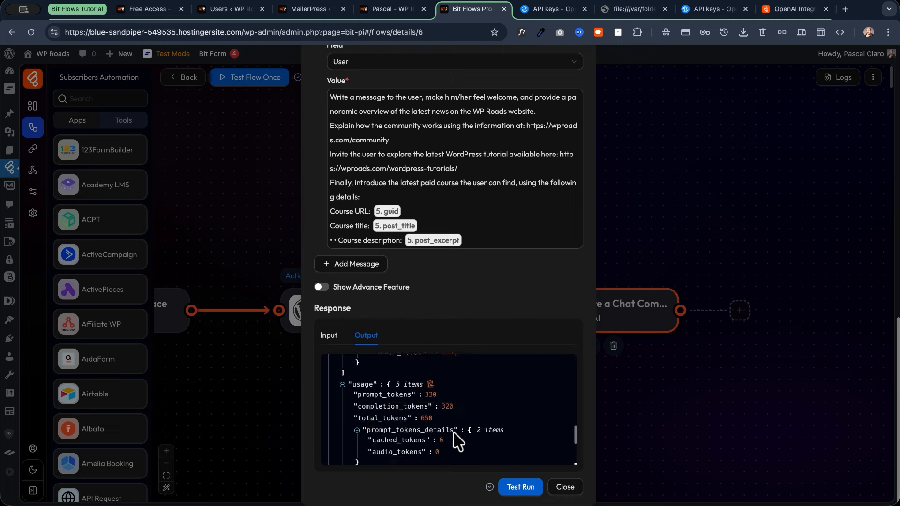
scroll(454, 426, up, 5)
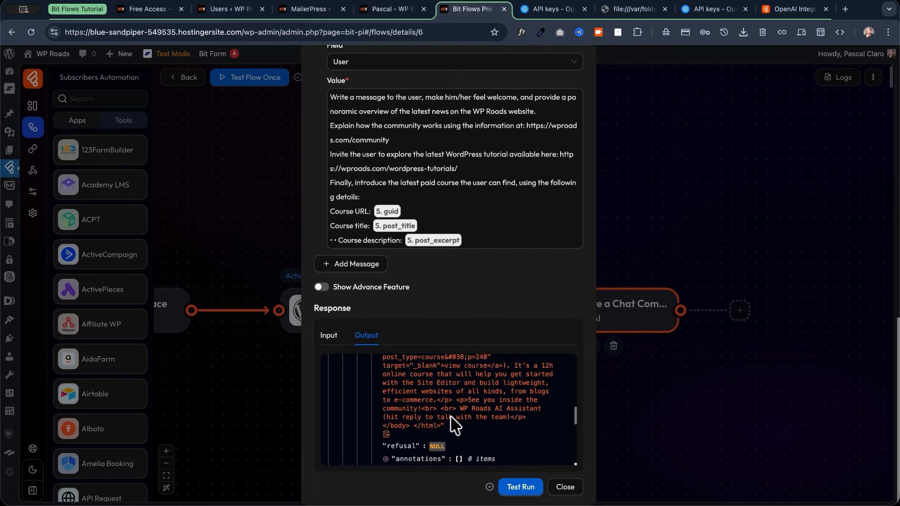
click(566, 486)
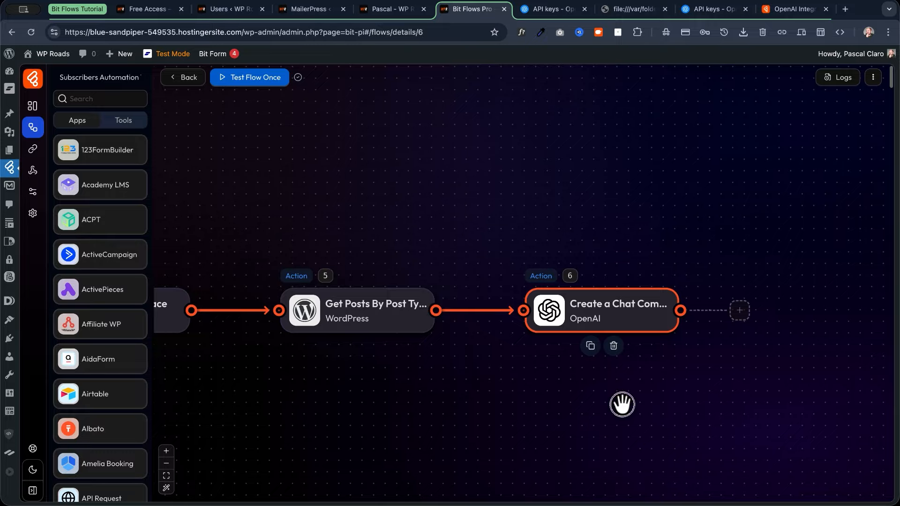
Add a new step after the OpenAI node by searching 'email' and choosing Mail's Send Email action.
drag(623, 402, 422, 396)
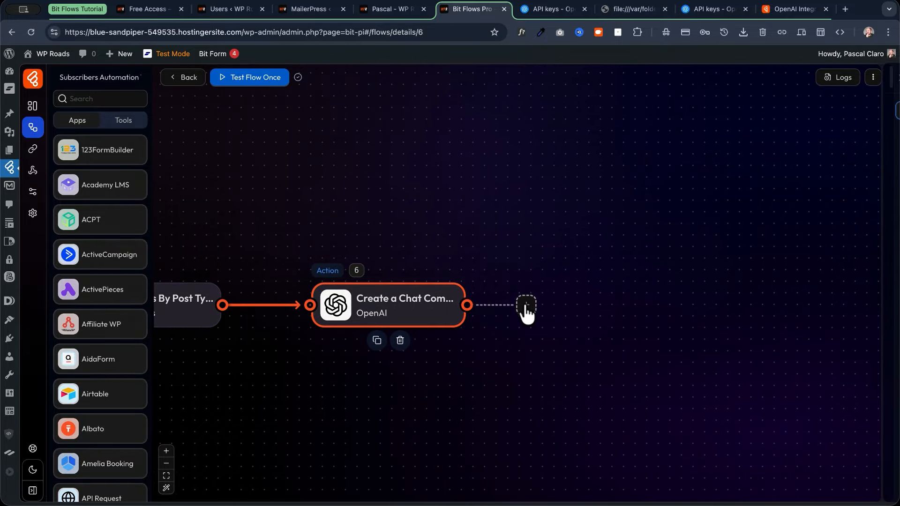
click(526, 305)
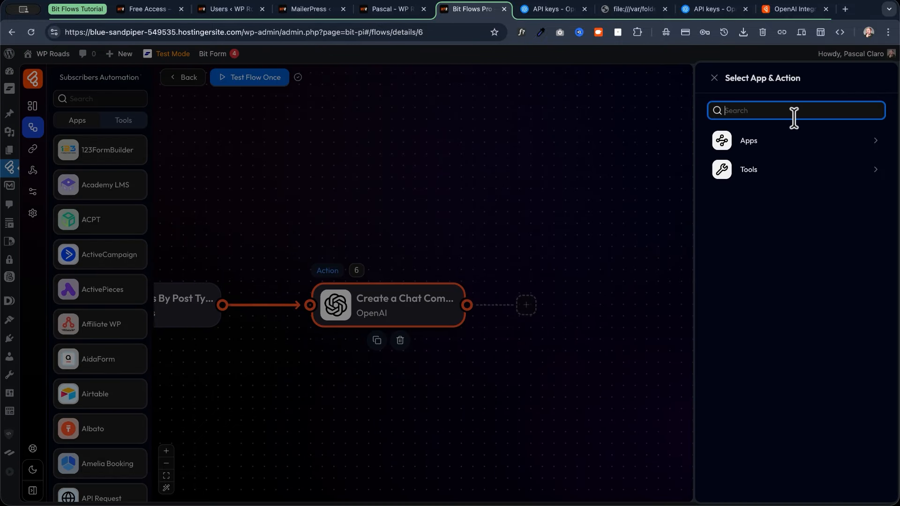
text(email)
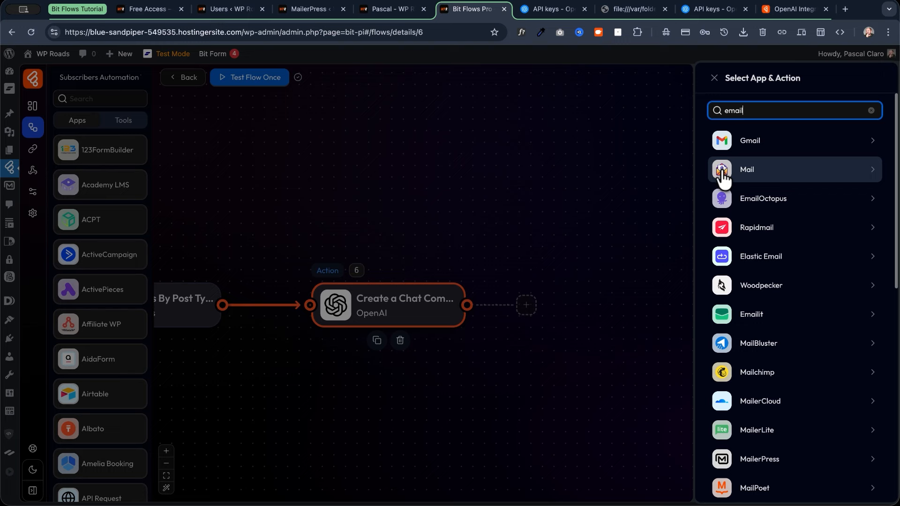
click(794, 172)
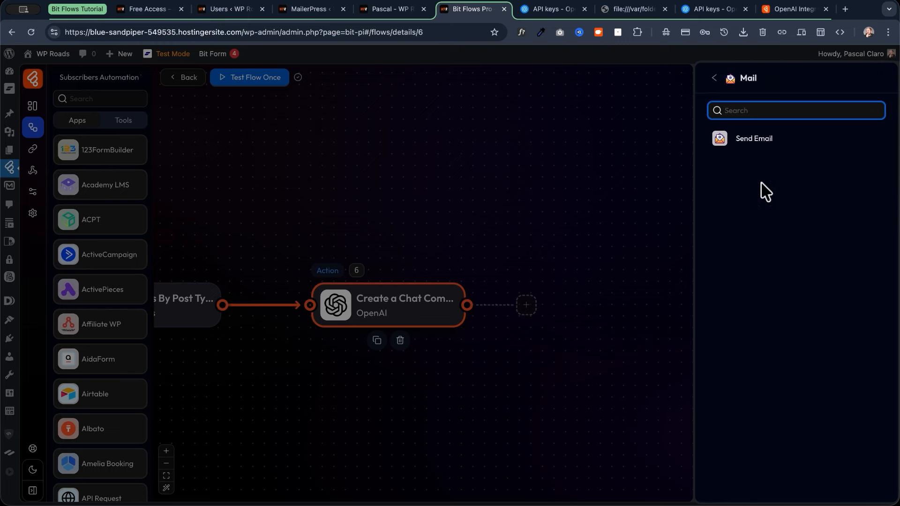
click(749, 140)
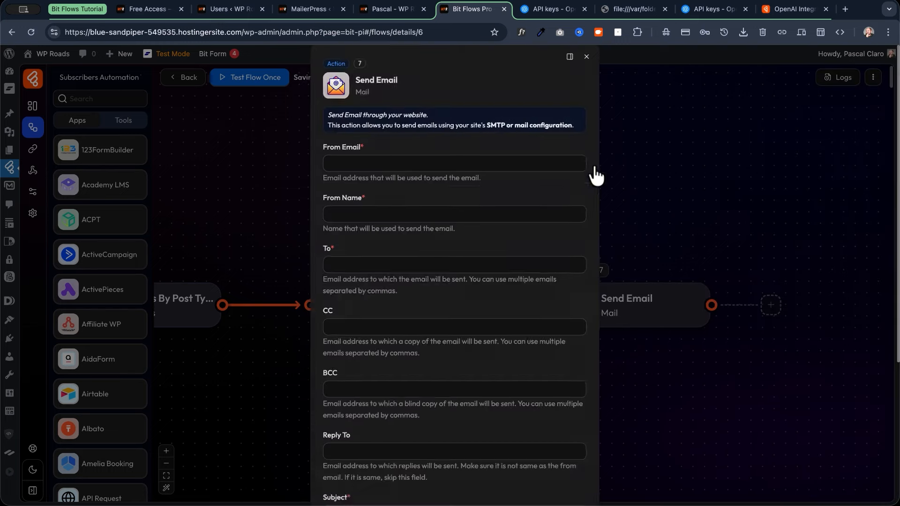
Enter the sender e-mail address and set From Name to WP Roads Team.
click(380, 168)
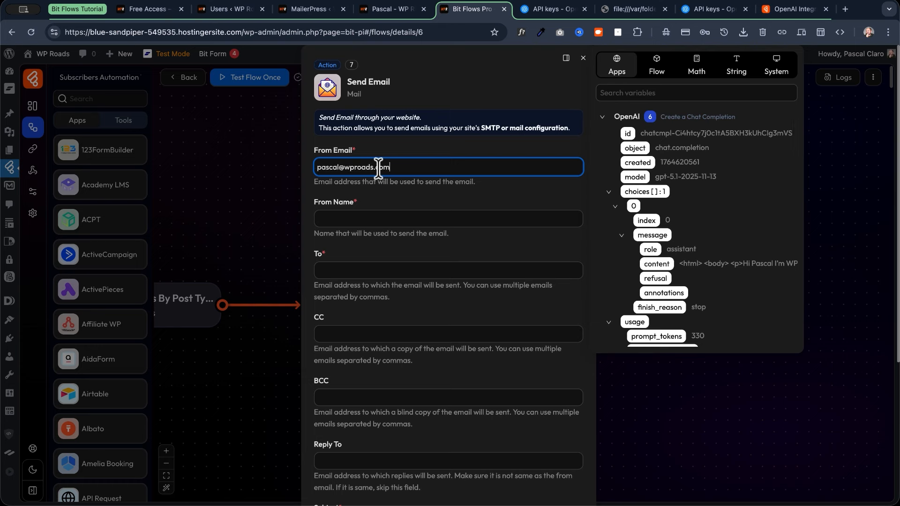
click(375, 220)
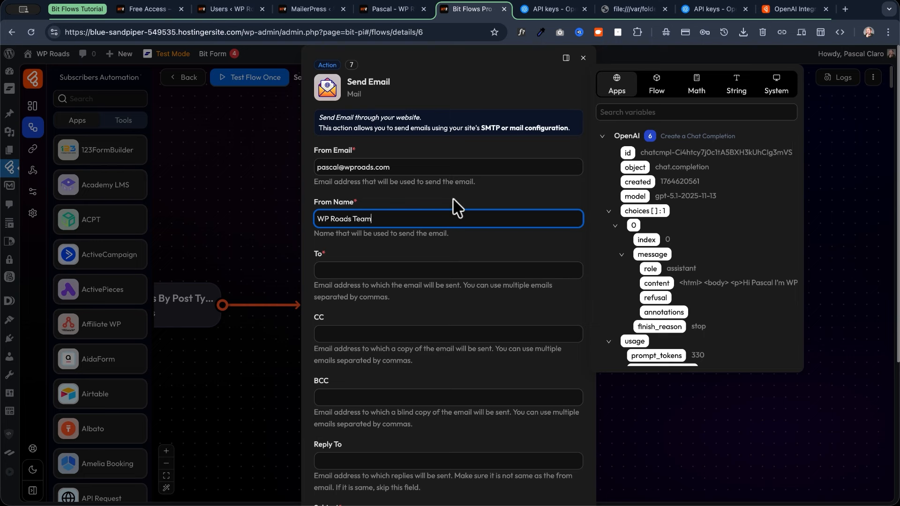
double_click(362, 219)
Map the To recipient to the sign-up form's b1-3 field.
click(338, 270)
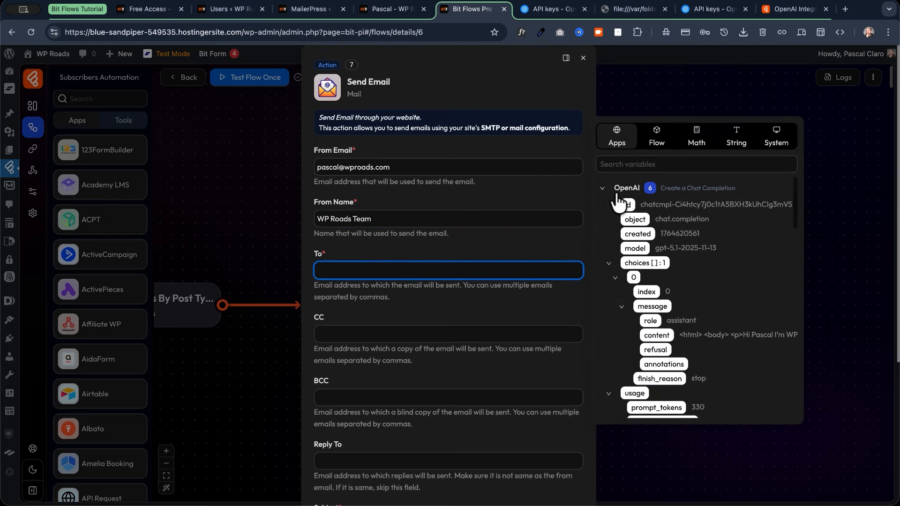
click(604, 189)
scroll(603, 227, down, 1)
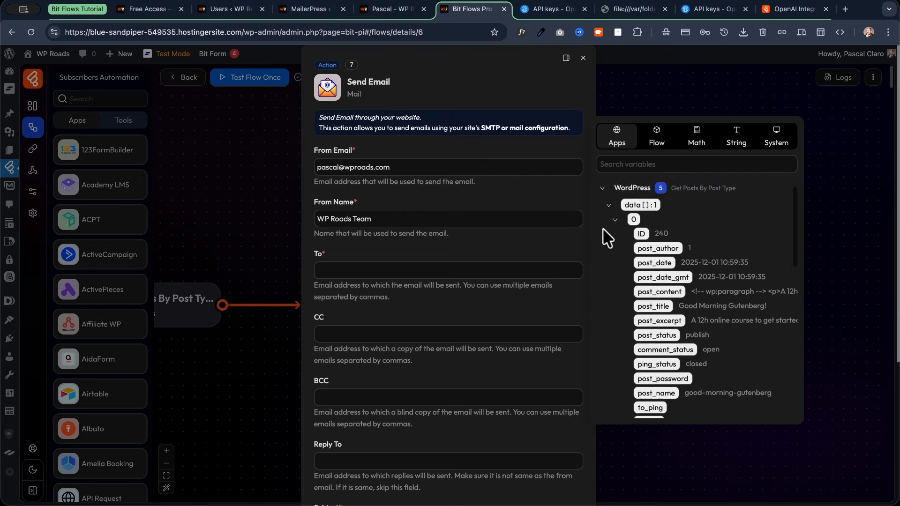
click(603, 199)
scroll(606, 238, down, 4)
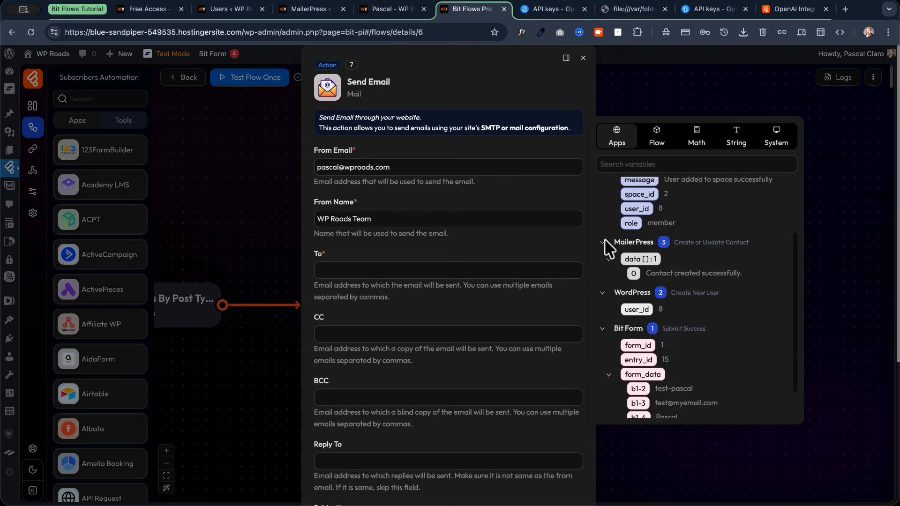
click(639, 368)
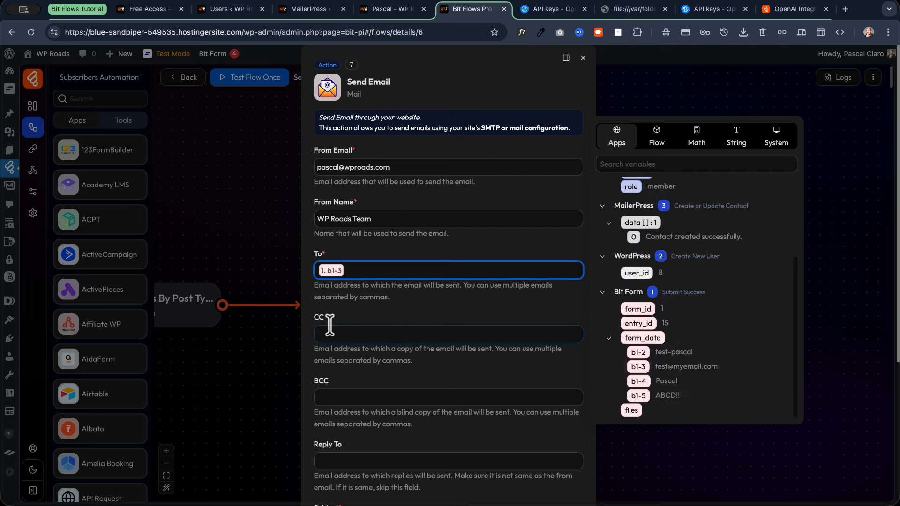
Enter a blind-copy address in the BCC field.
click(339, 396)
scroll(355, 367, down, 2)
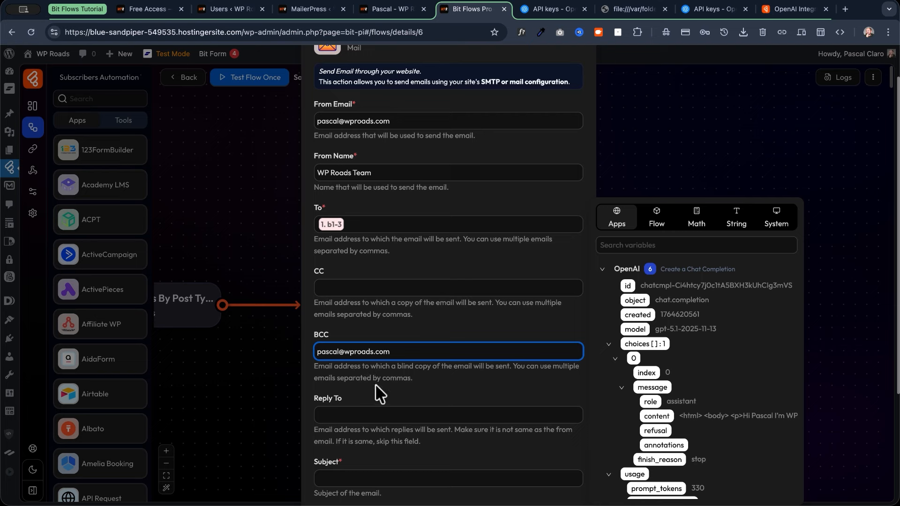
click(376, 376)
scroll(394, 304, down, 4)
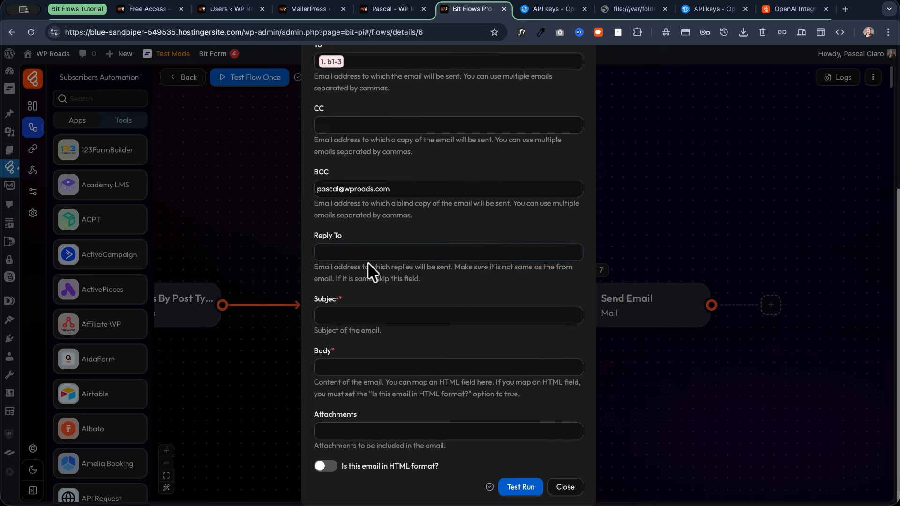
Set the subject to 'Hey b1-4, welcome aboard!' using the form's first-name field b1-4.
click(354, 316)
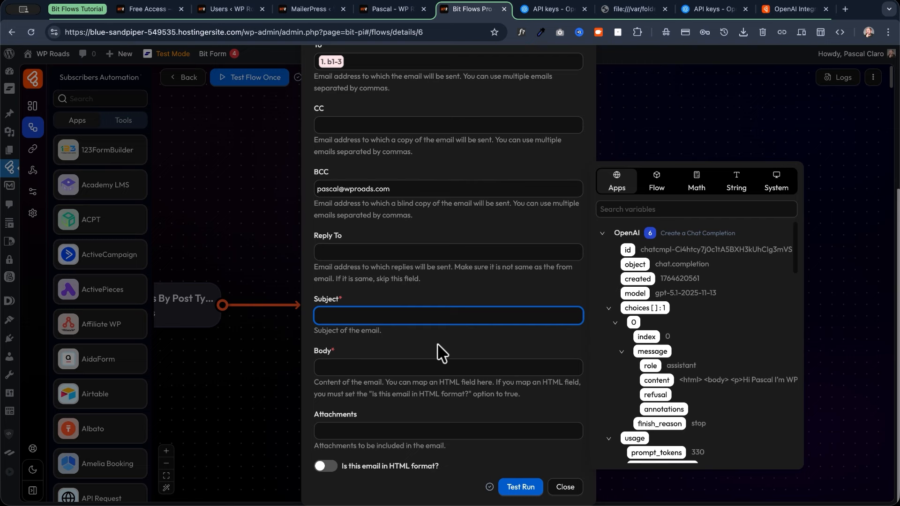
text(Hey)
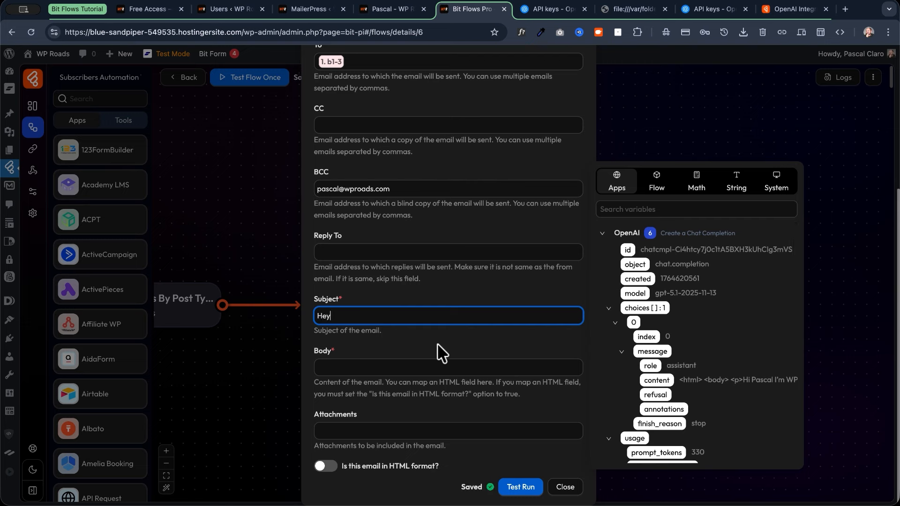
scroll(656, 347, down, 5)
scroll(656, 348, down, 5)
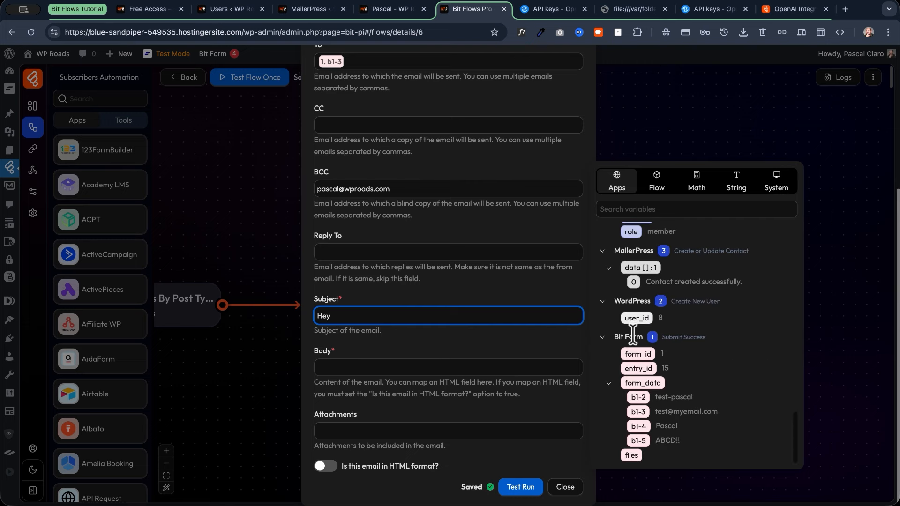
drag(638, 426, 395, 317)
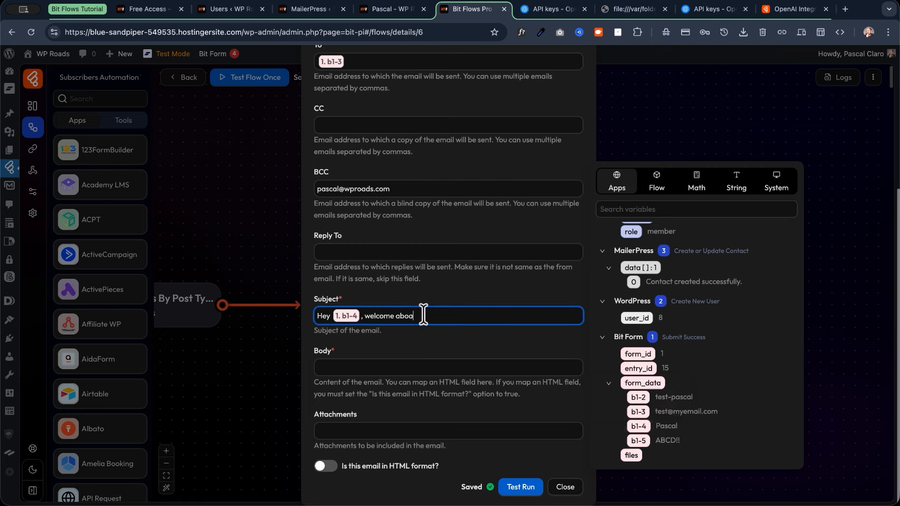
Use the OpenAI reply content as an HTML-format body and start a test run.
click(358, 368)
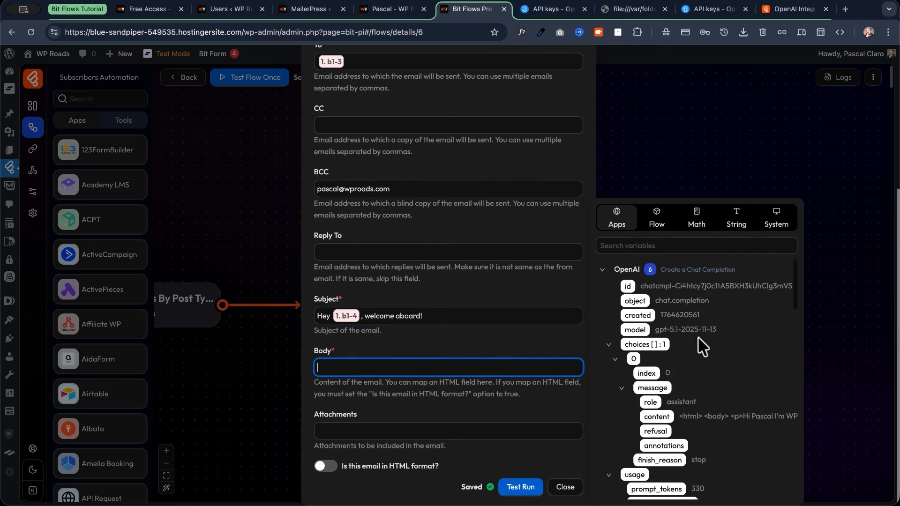
scroll(706, 324, down, 4)
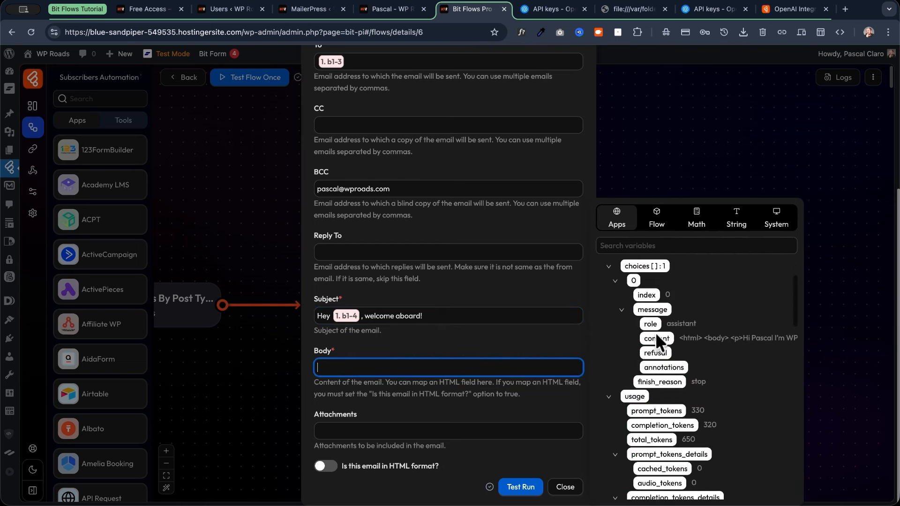
click(666, 342)
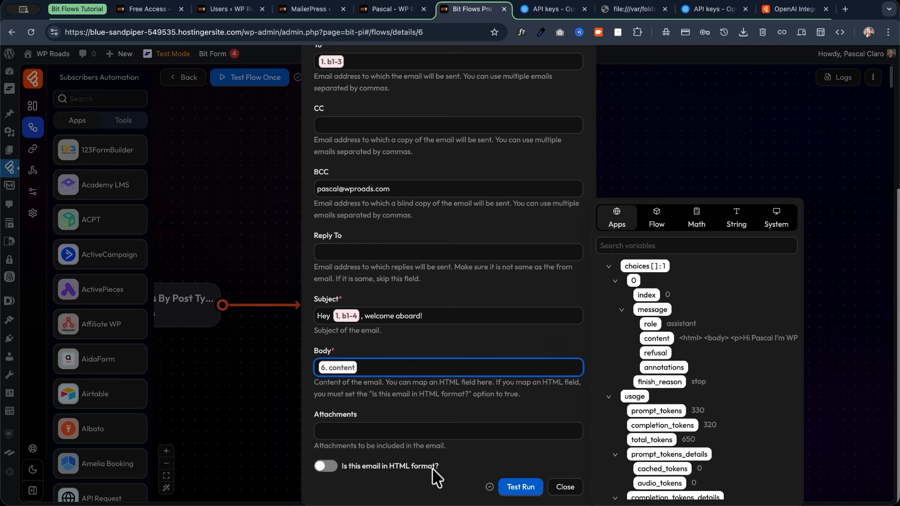
click(325, 468)
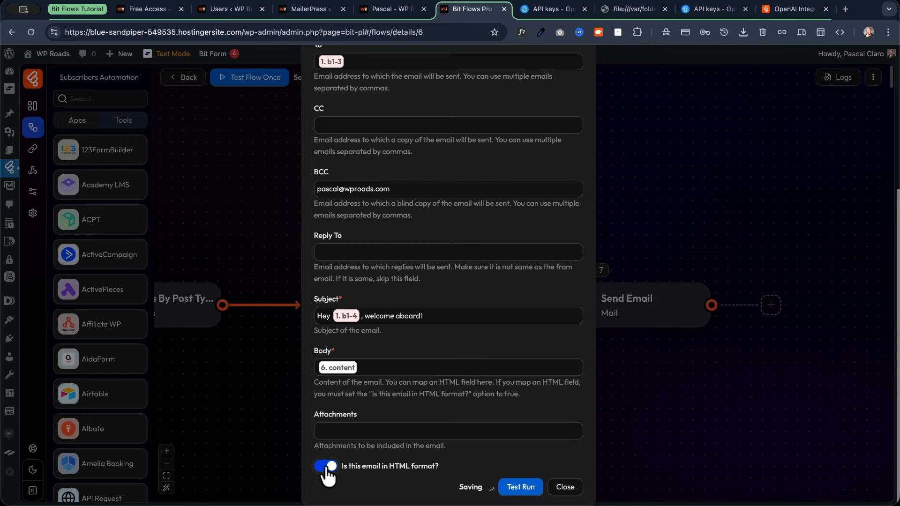
click(514, 489)
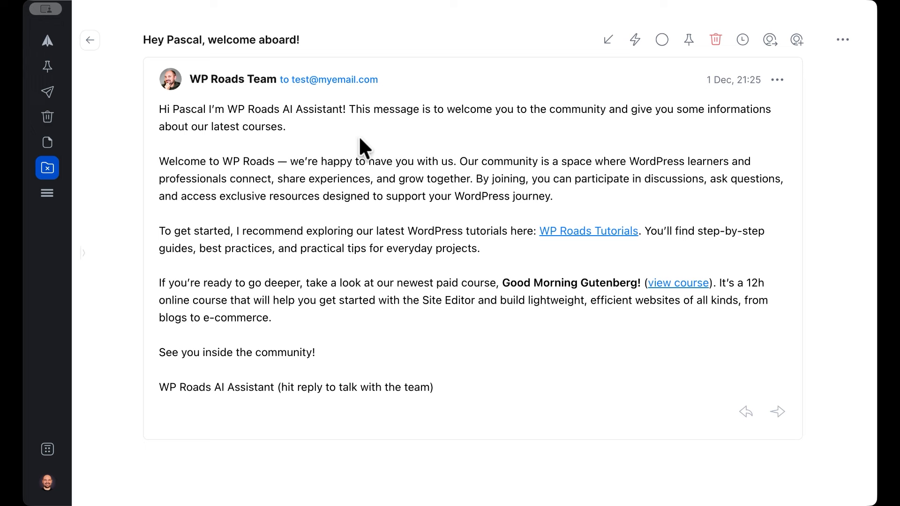
drag(555, 197, 145, 156)
click(325, 193)
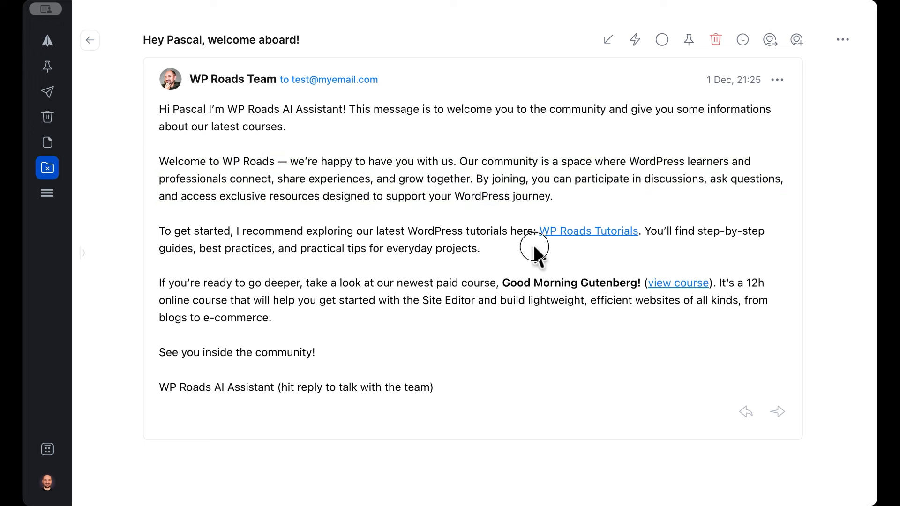
drag(534, 247, 161, 228)
click(471, 257)
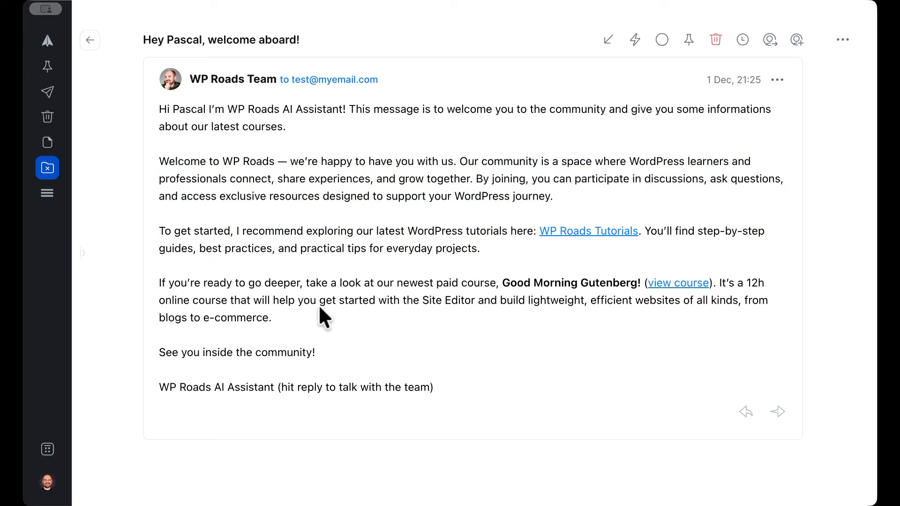
drag(151, 283, 447, 330)
drag(448, 329, 151, 282)
click(534, 305)
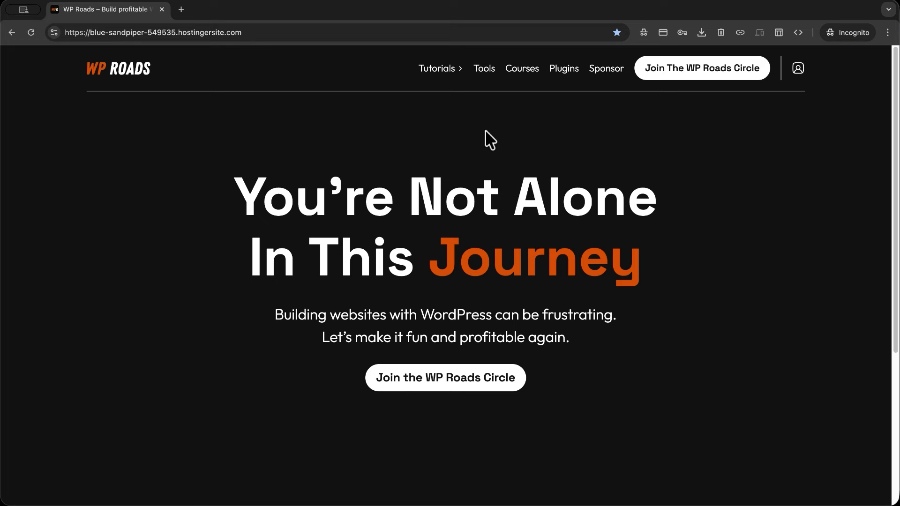
Browse the Courses archive, highlighting the Elementor Pro Masterclass title, then return to the homepage.
click(522, 70)
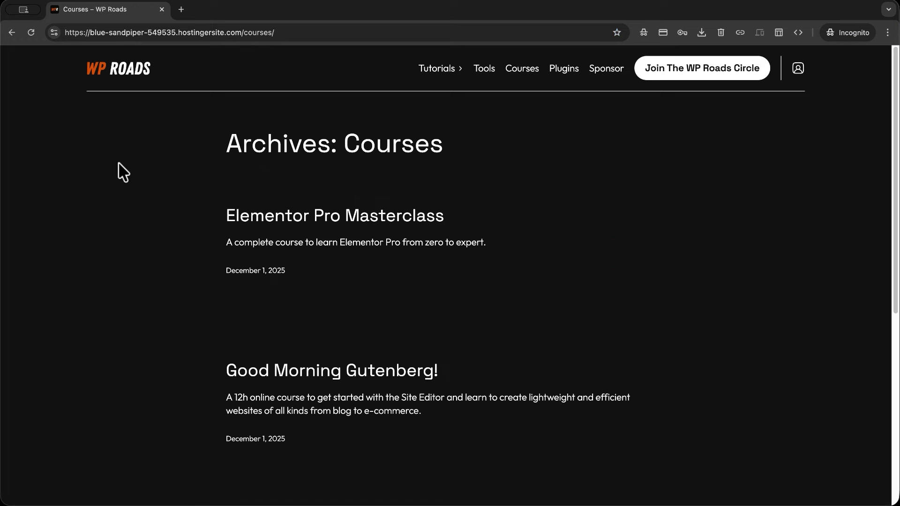
triple_click(234, 214)
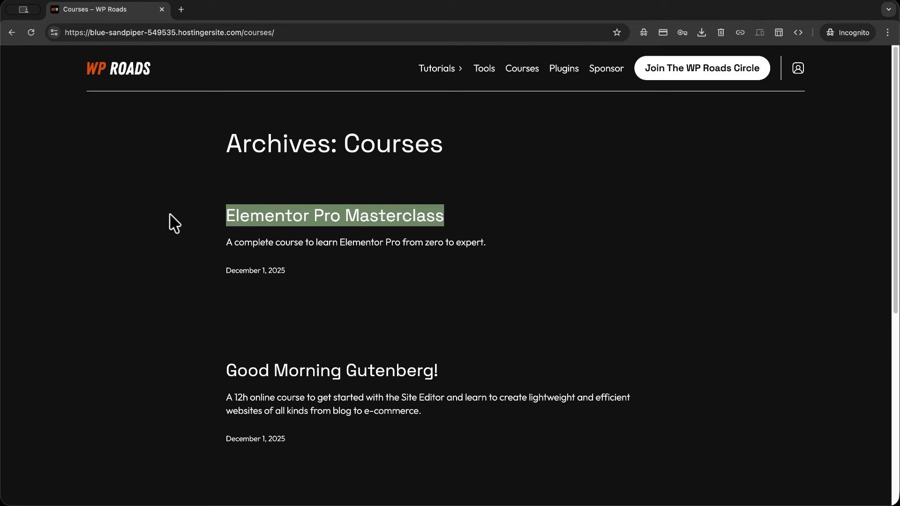
click(159, 185)
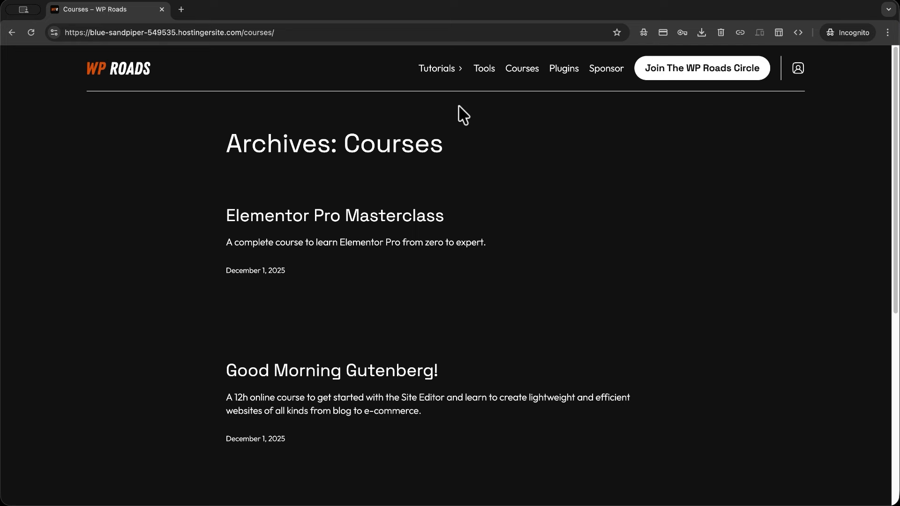
click(117, 69)
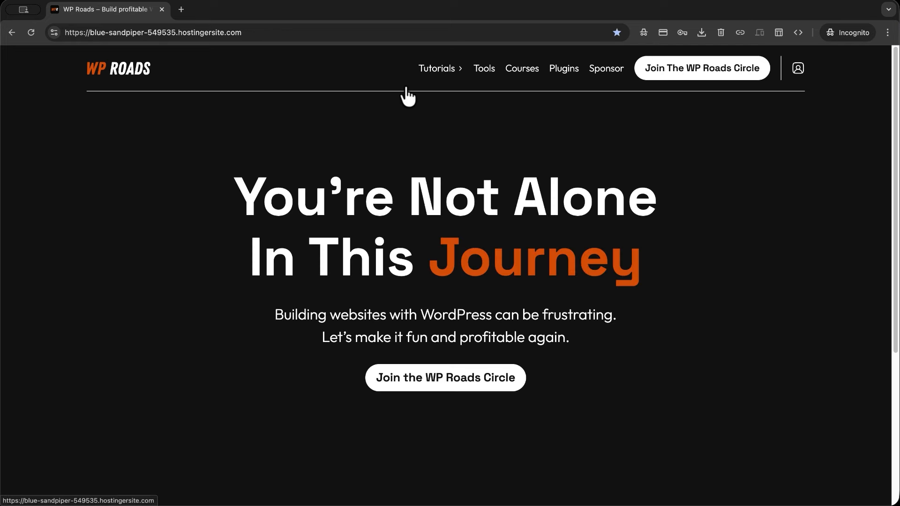
Create a test account on the Free Access form with a name and e-mail, then log in.
click(644, 75)
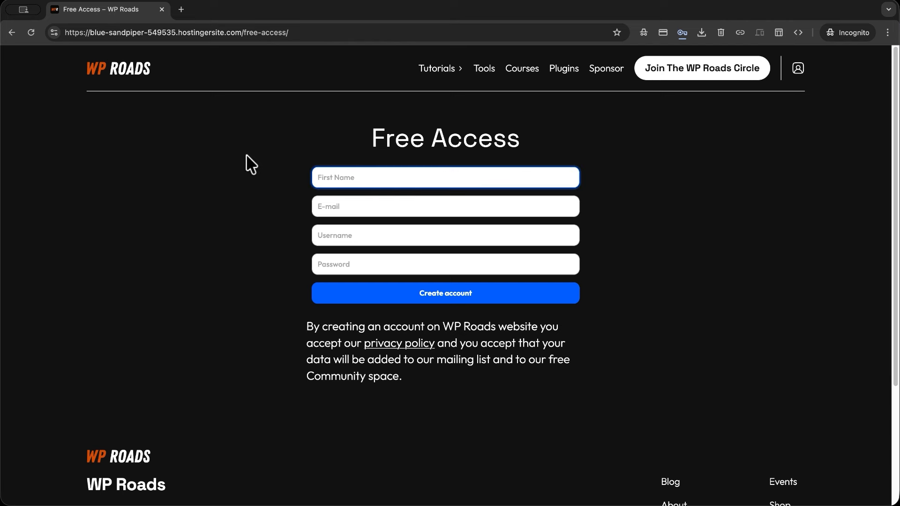
text(William)
click(330, 205)
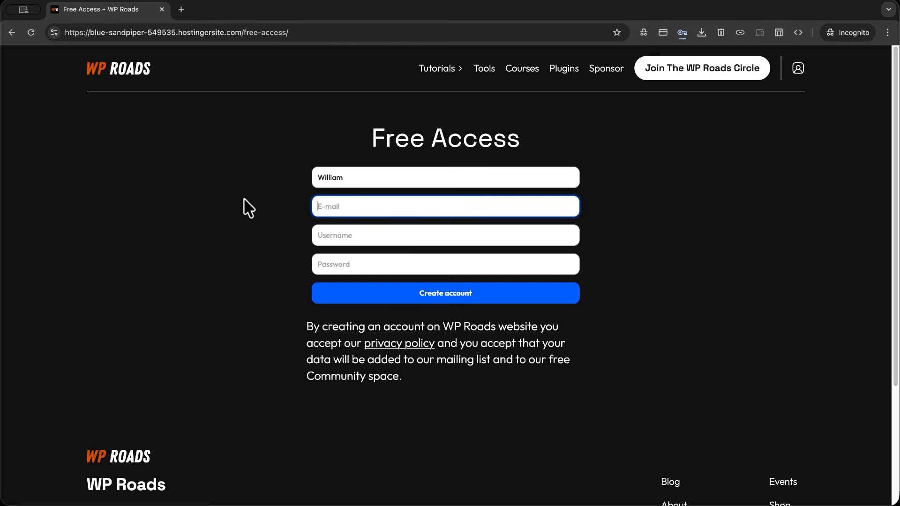
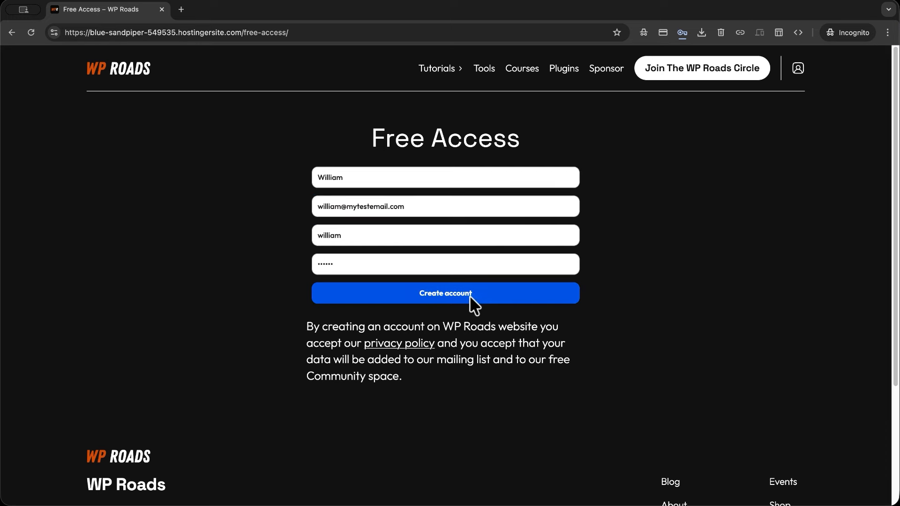
click(488, 295)
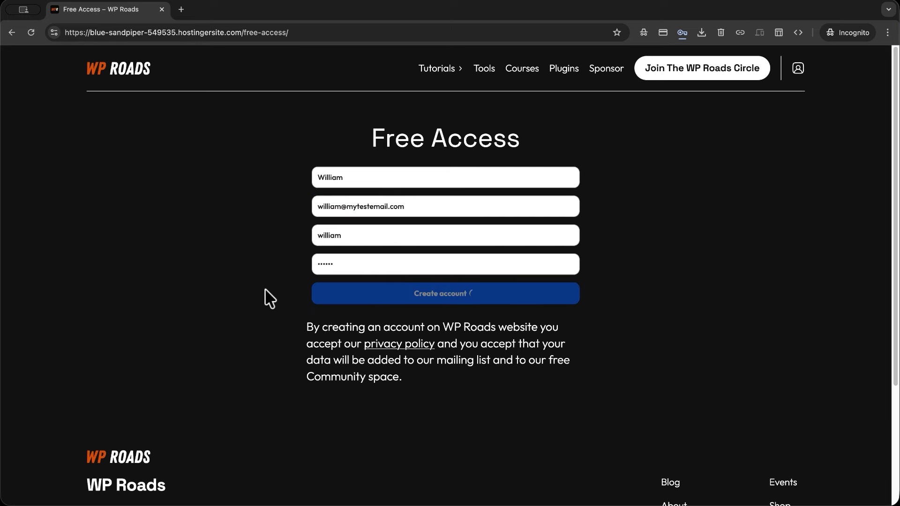
click(432, 374)
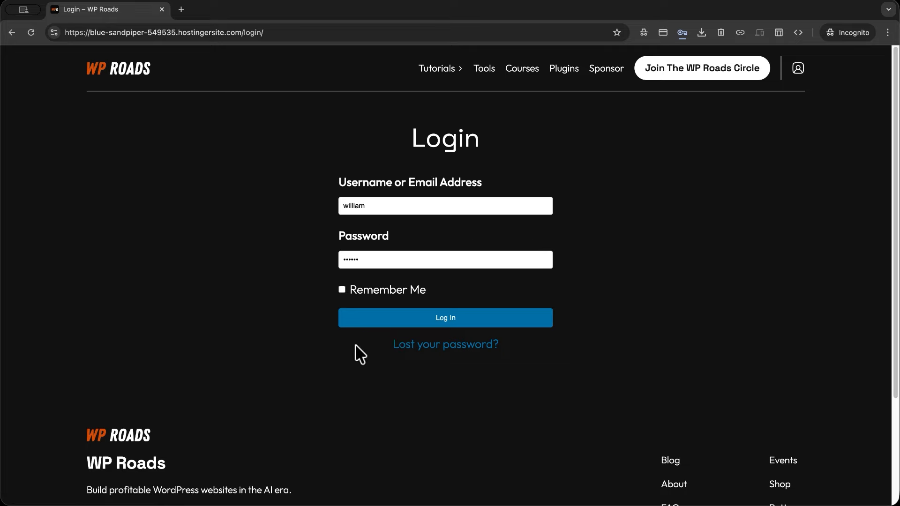
click(445, 318)
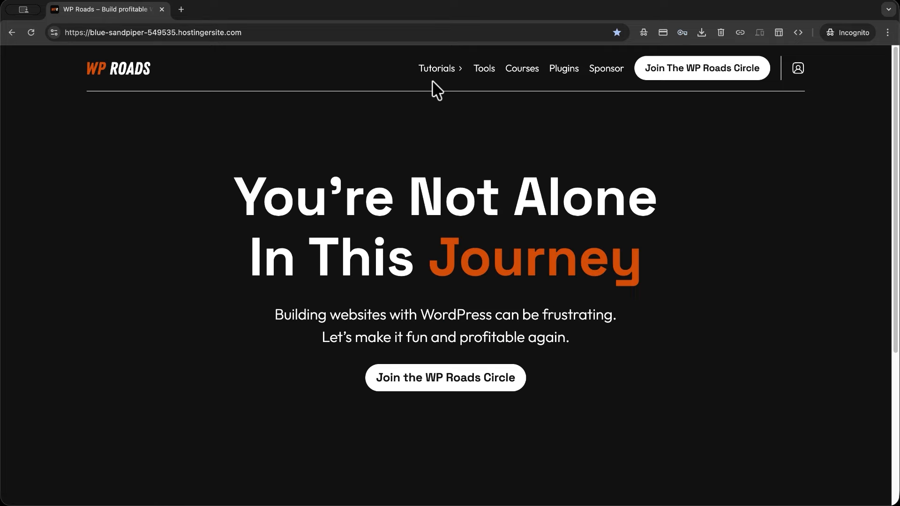
Open the Free Community space's Members list in the community portal and highlight the newly joined member.
mouse_move(438, 75)
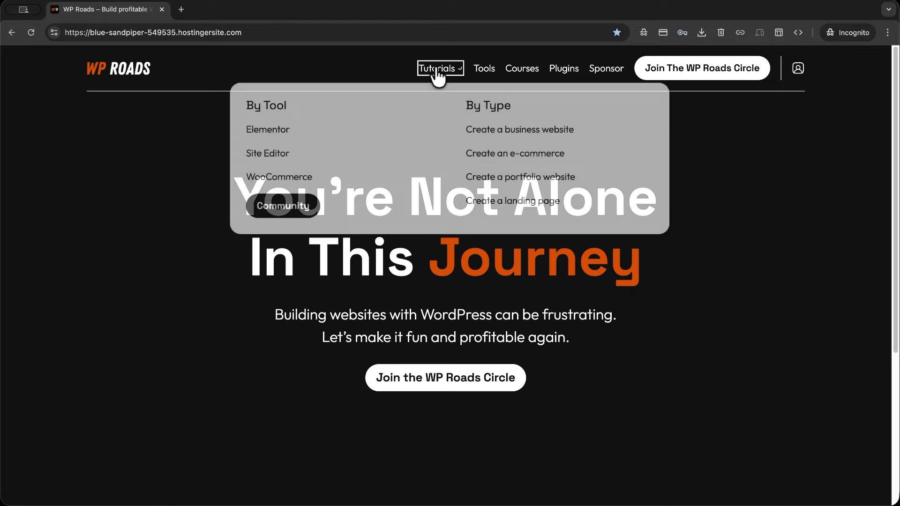
click(311, 212)
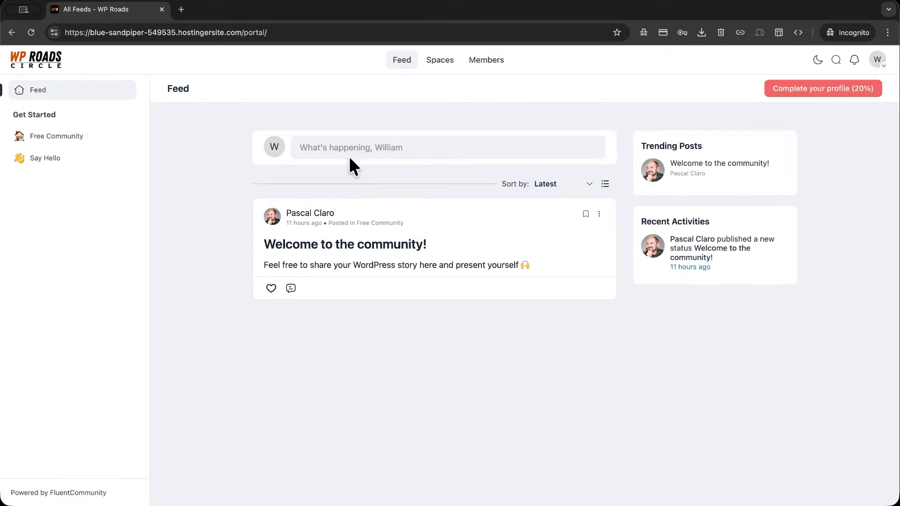
click(443, 62)
click(312, 215)
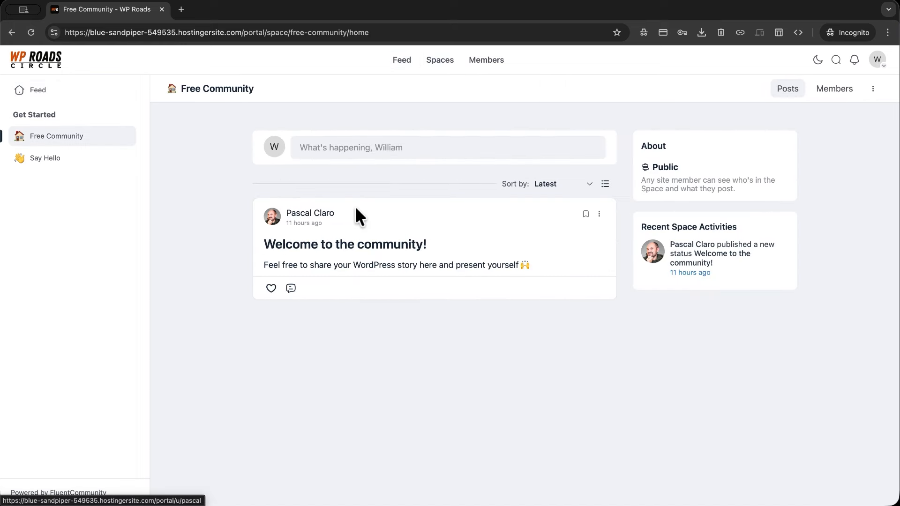
click(824, 96)
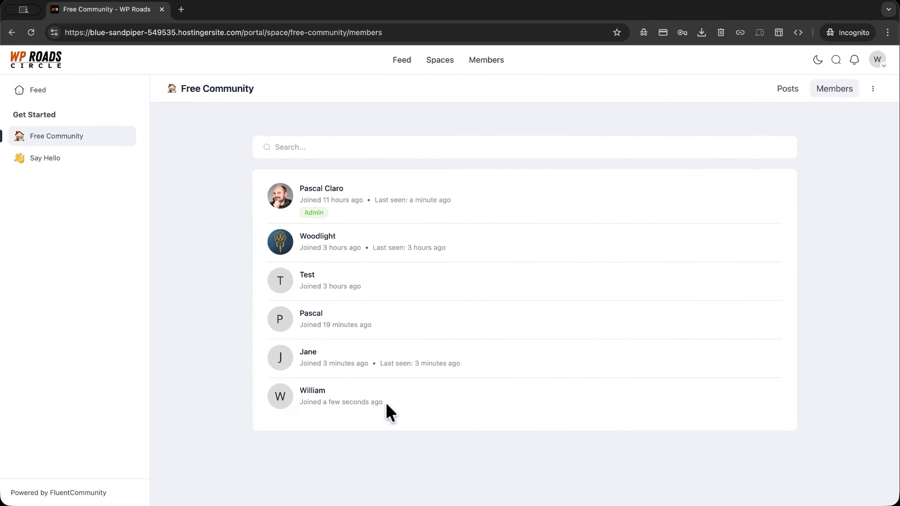
drag(328, 391, 292, 390)
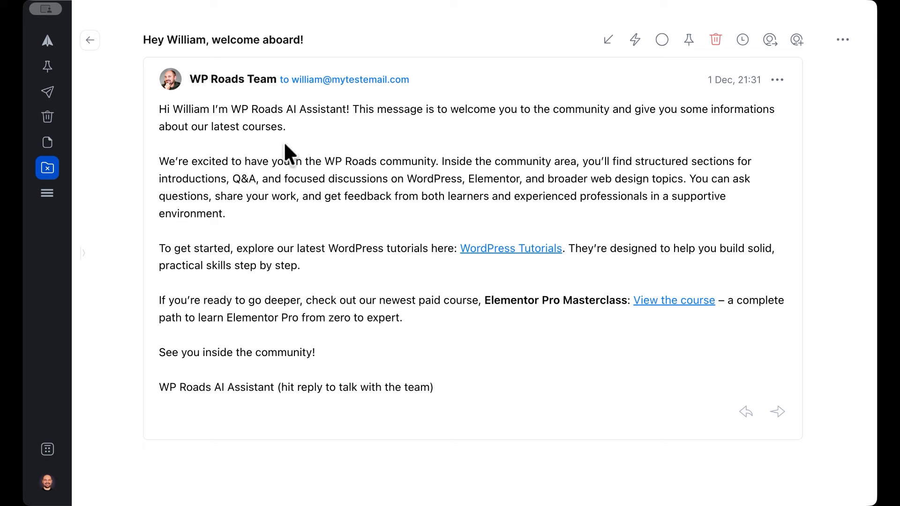
drag(227, 216, 155, 167)
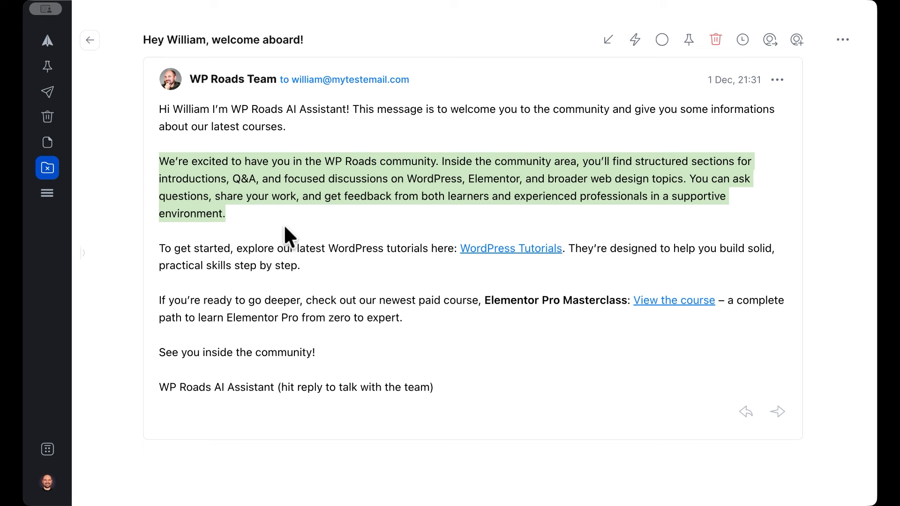
click(252, 215)
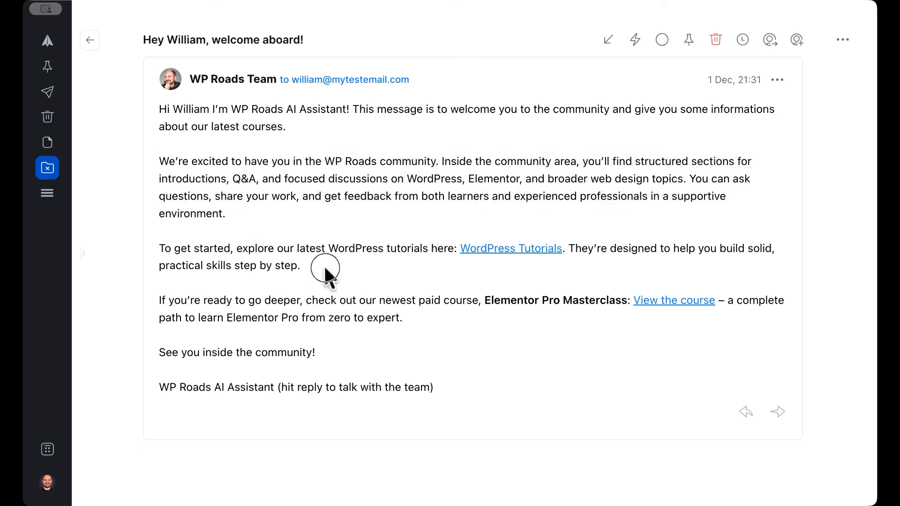
drag(324, 267, 151, 248)
click(352, 257)
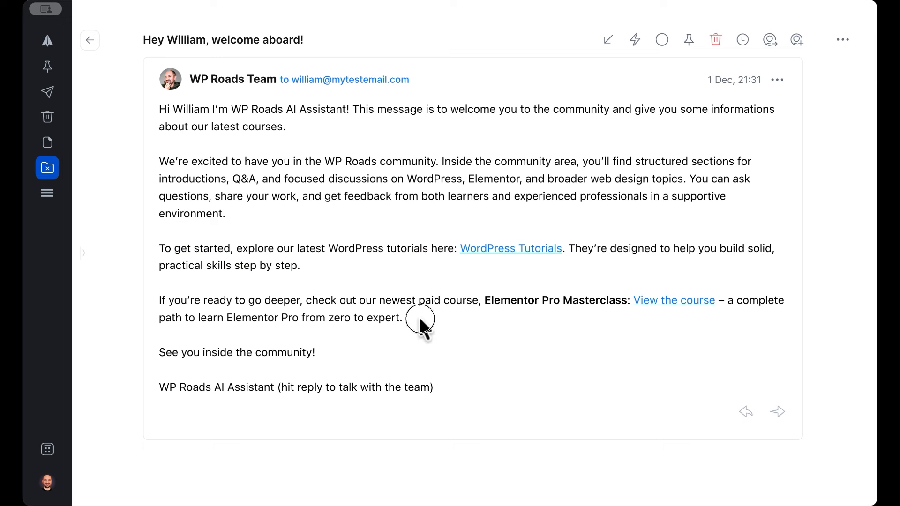
drag(422, 321, 159, 303)
drag(452, 322, 628, 301)
click(480, 302)
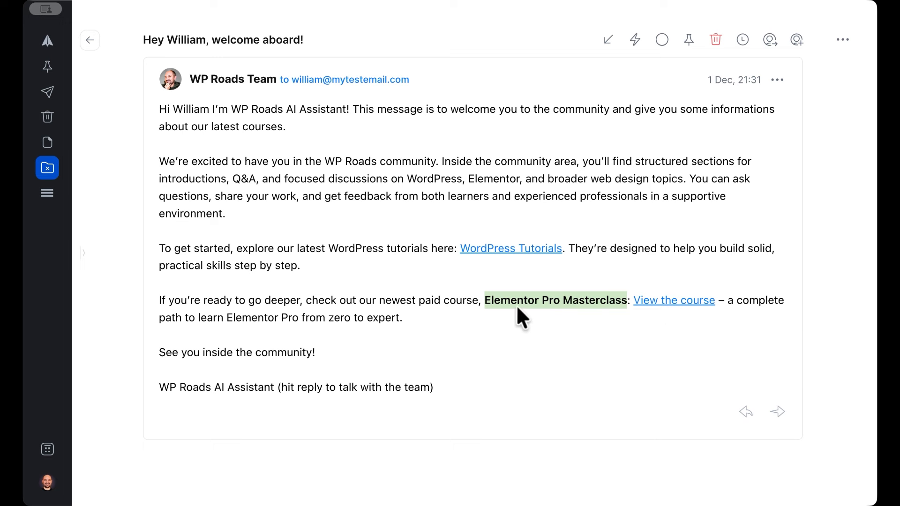
click(417, 315)
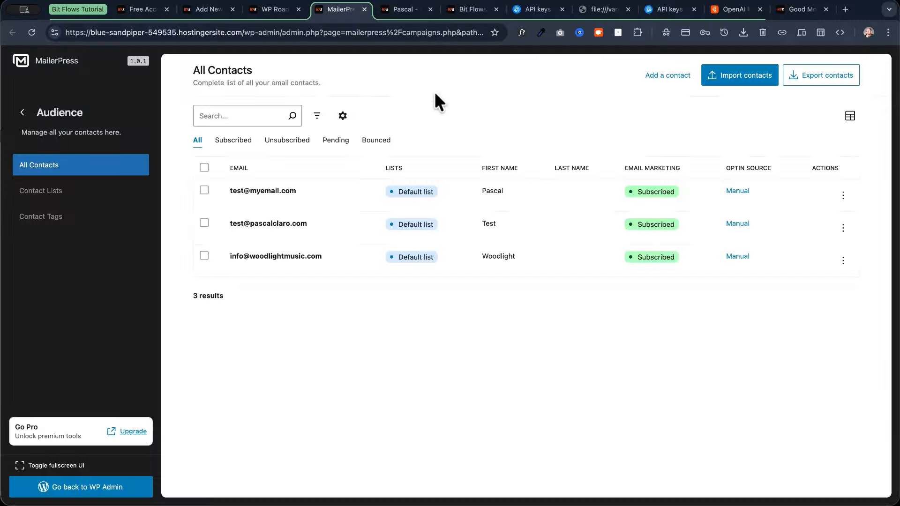
Confirm the new sign-up in MailerPress contacts and All Users, then fit the seven-node flow into view.
click(31, 30)
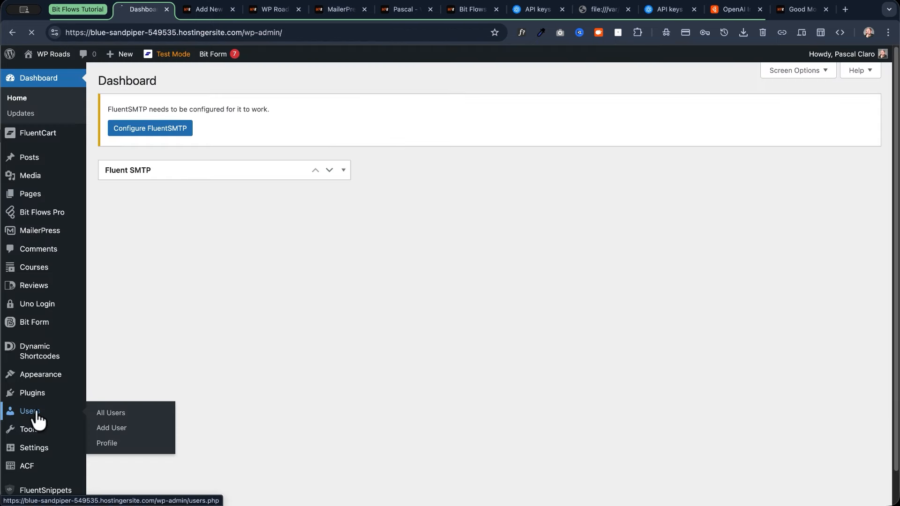
click(38, 419)
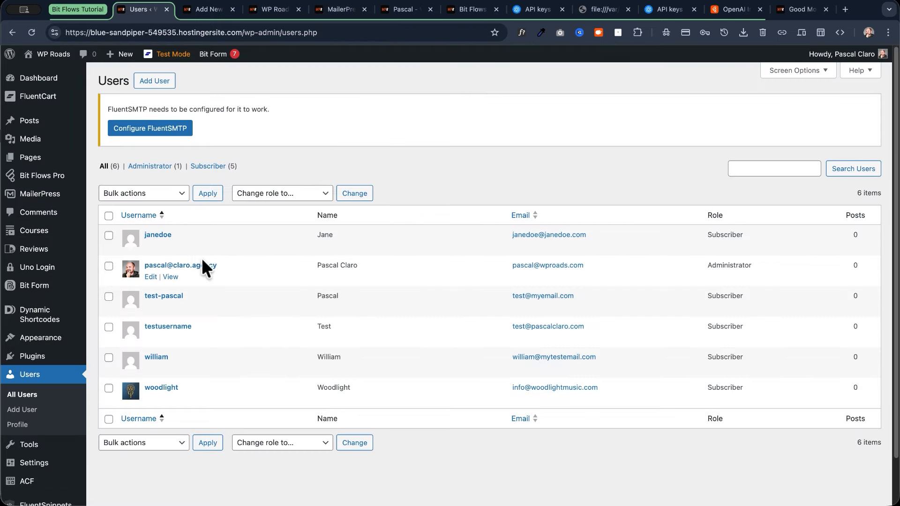
double_click(151, 357)
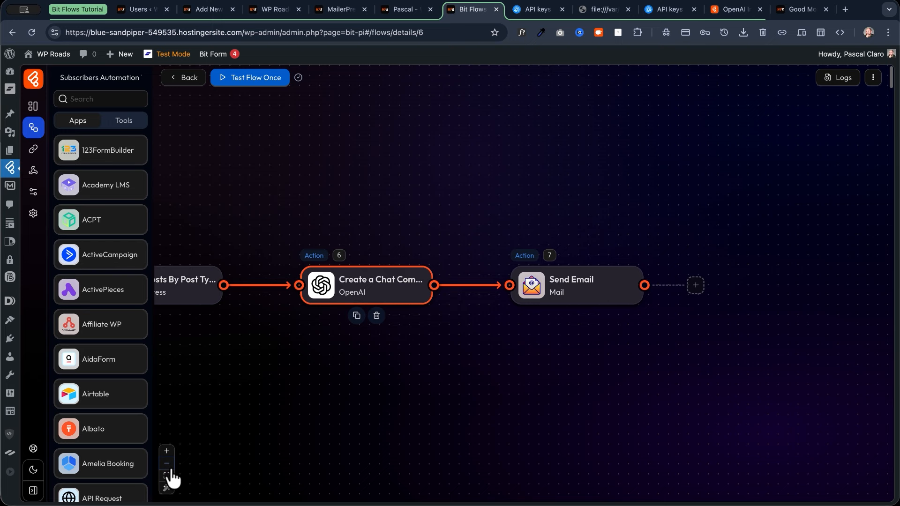
click(167, 475)
click(167, 487)
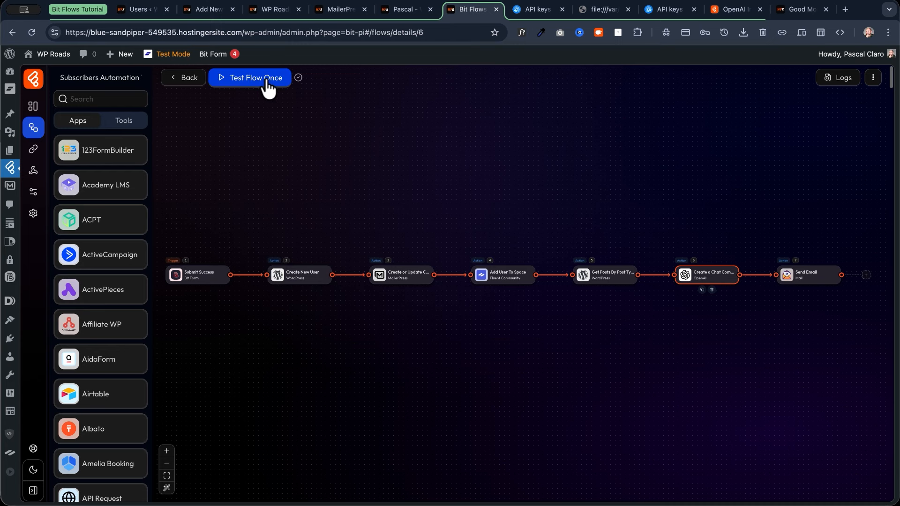
click(837, 79)
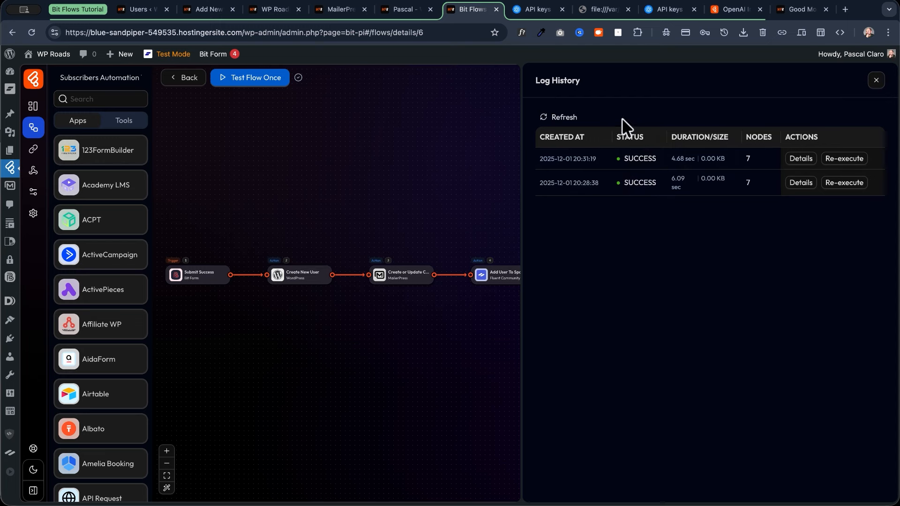
click(801, 159)
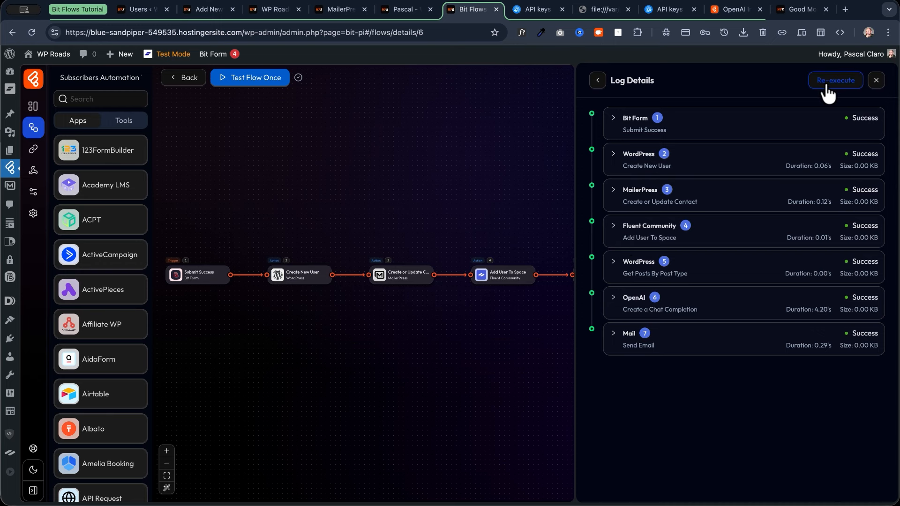
click(876, 82)
click(876, 83)
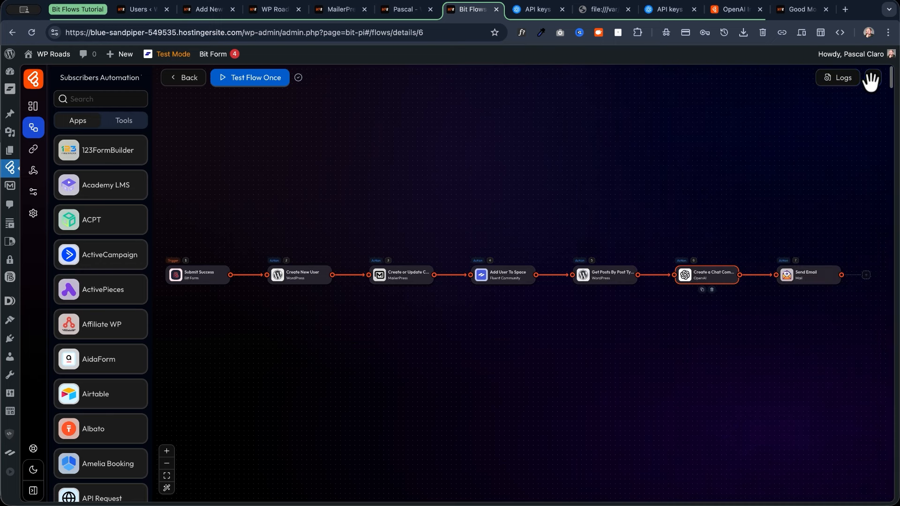
Keep If Any Node Fail on Continue execution in Flow Settings, after briefly trying Block execution.
click(873, 78)
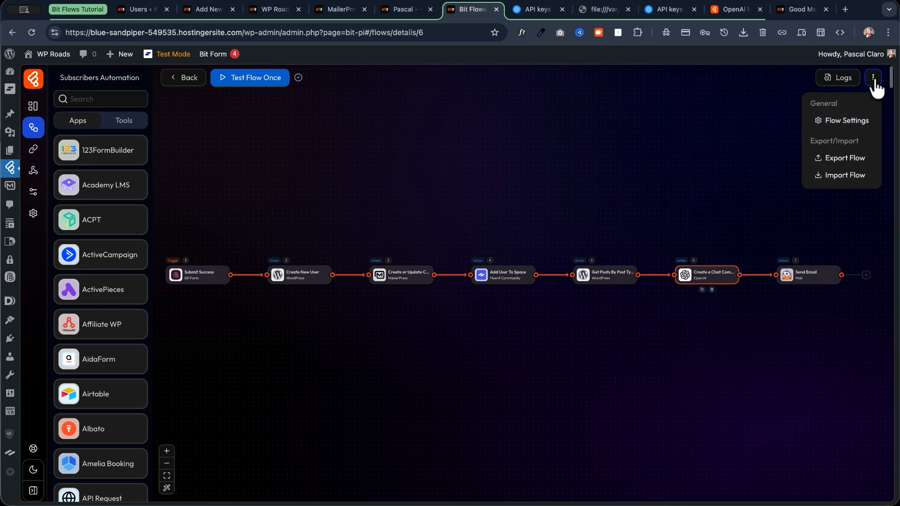
click(844, 121)
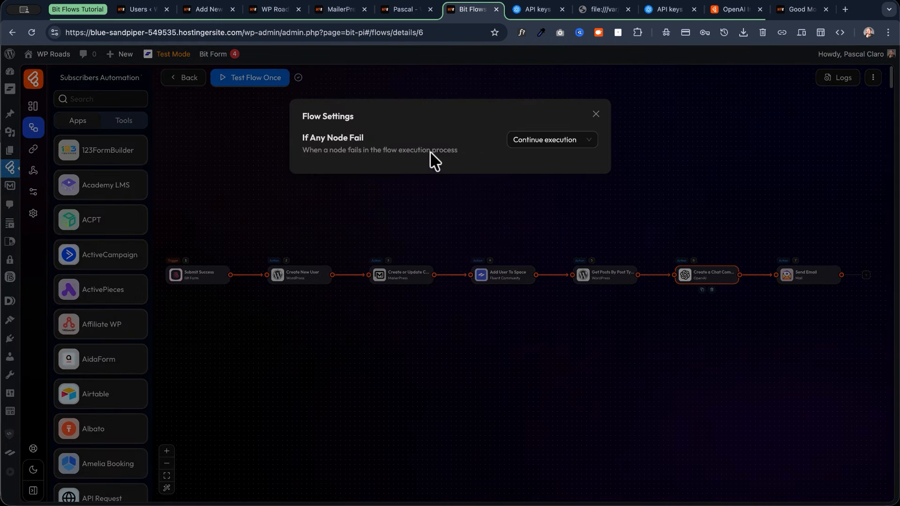
drag(301, 137, 464, 150)
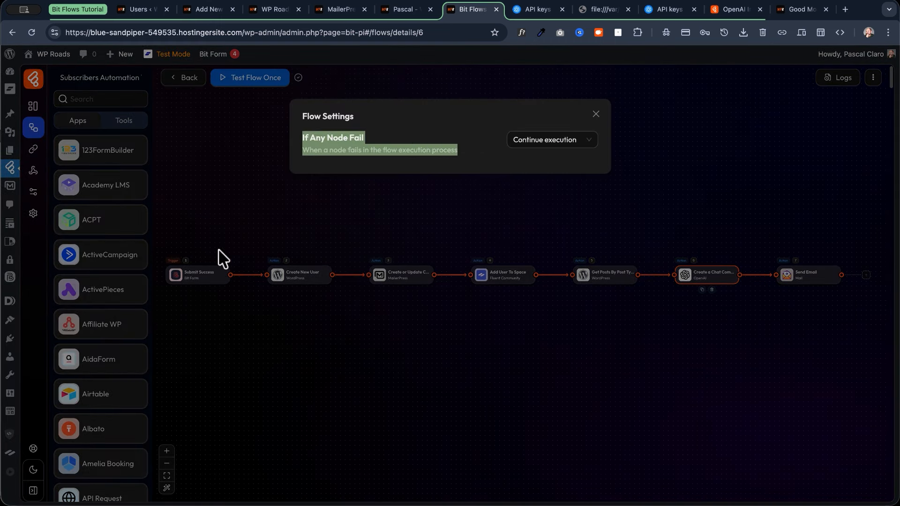
click(504, 164)
click(546, 143)
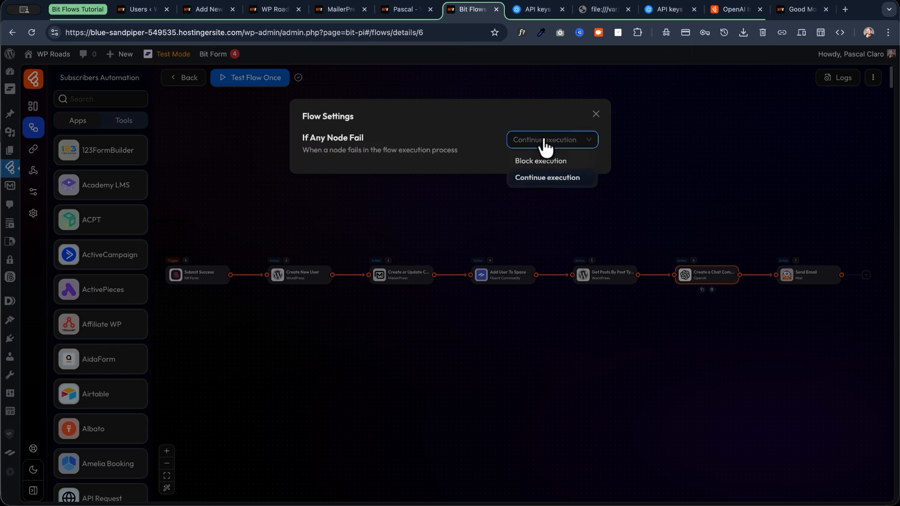
click(545, 143)
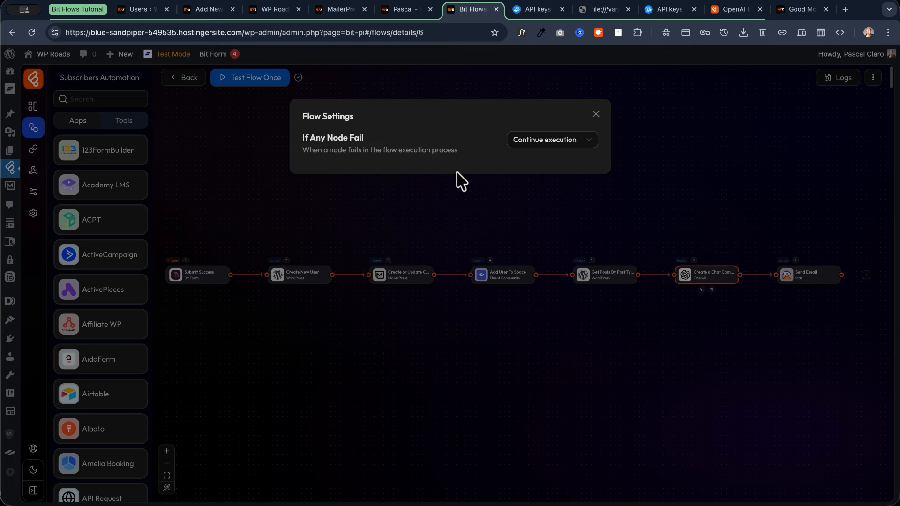
click(548, 142)
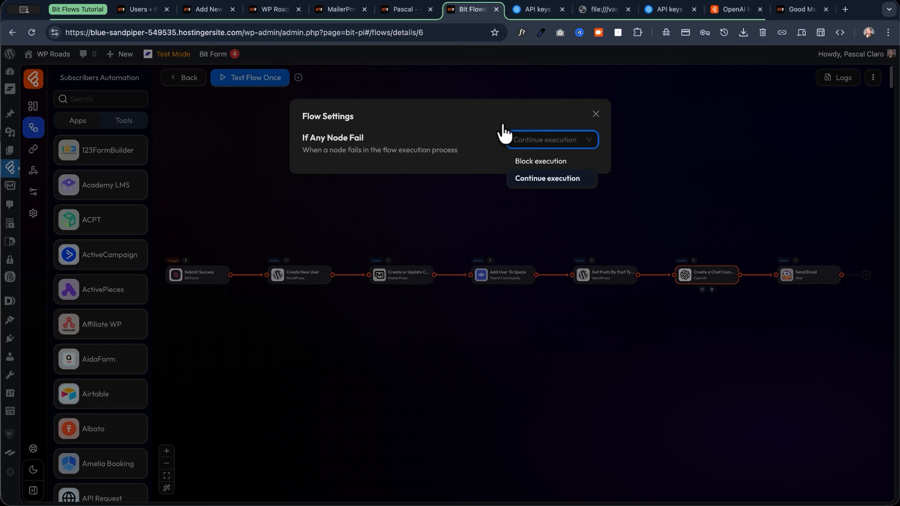
click(552, 160)
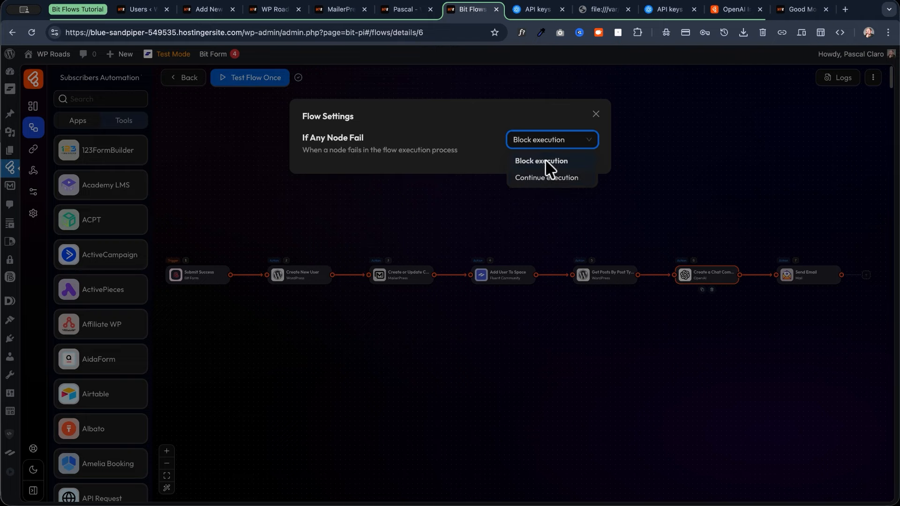
click(544, 142)
click(544, 178)
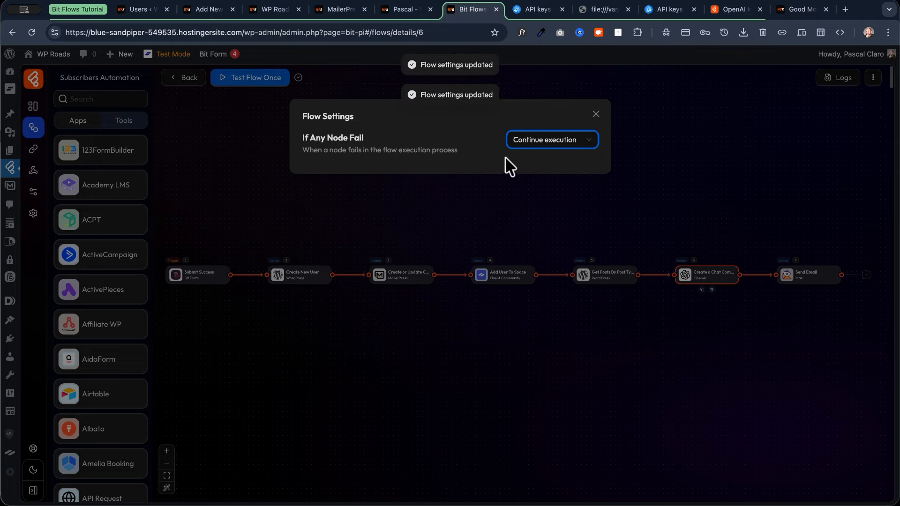